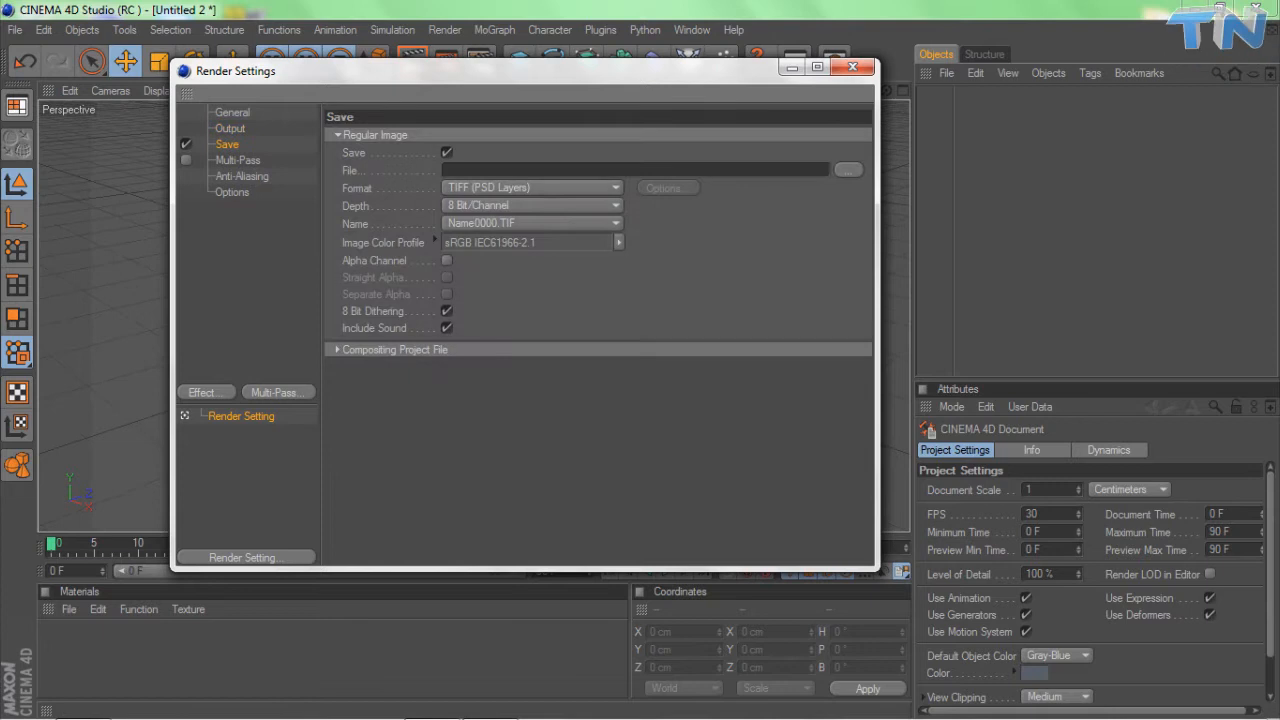
Set the render output to a PNG file named YouTube on the Desktop, with Alpha Channel and Straight Alpha enabled
left_click(530, 187)
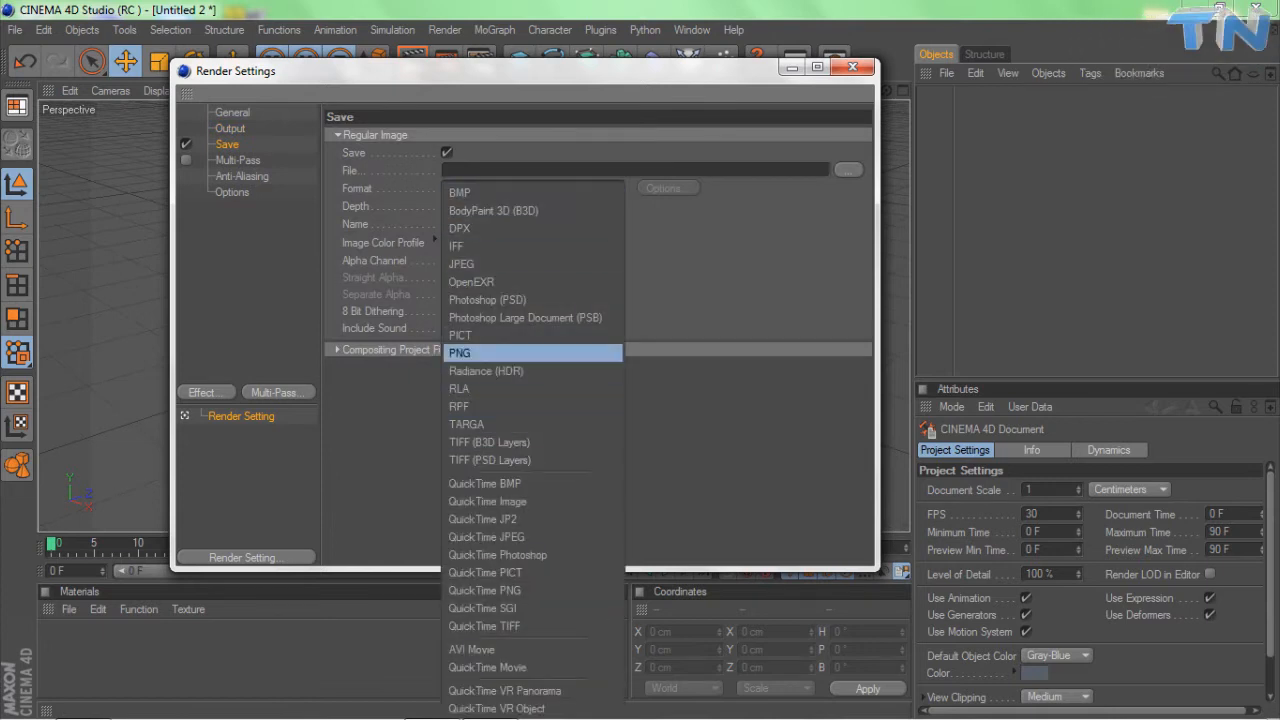
left_click(530, 351)
left_click(848, 169)
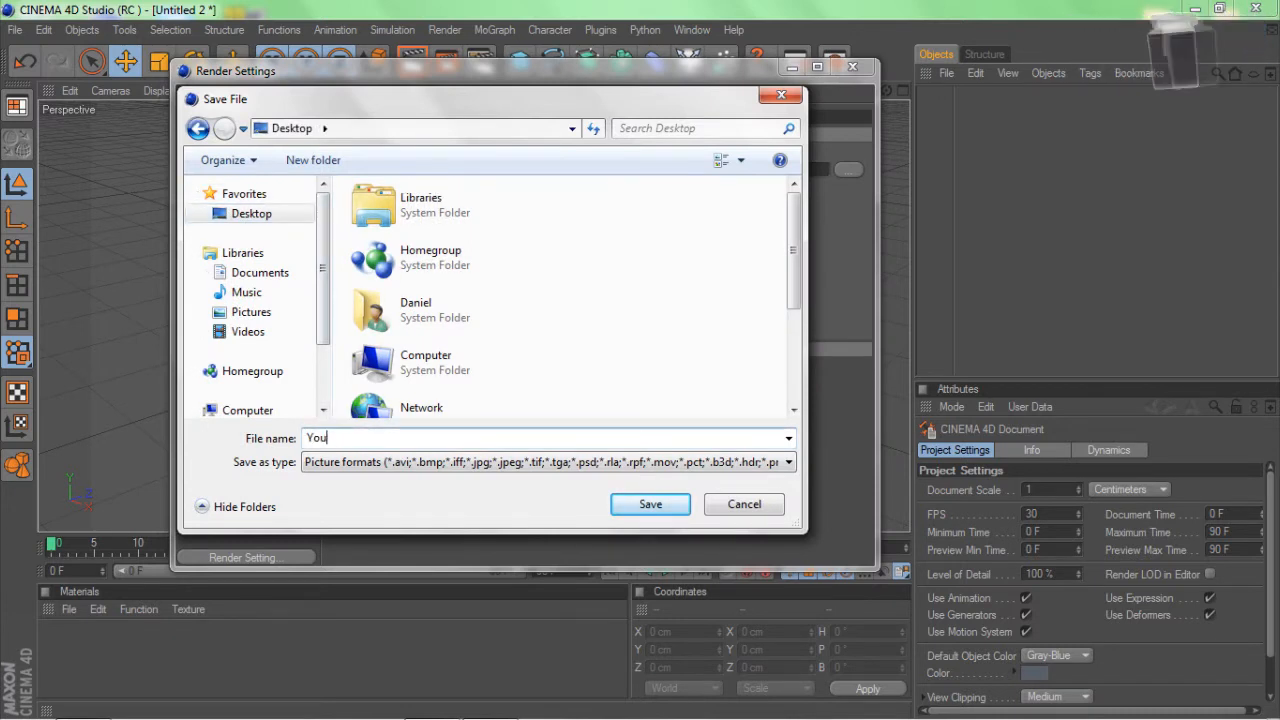
key("Return")
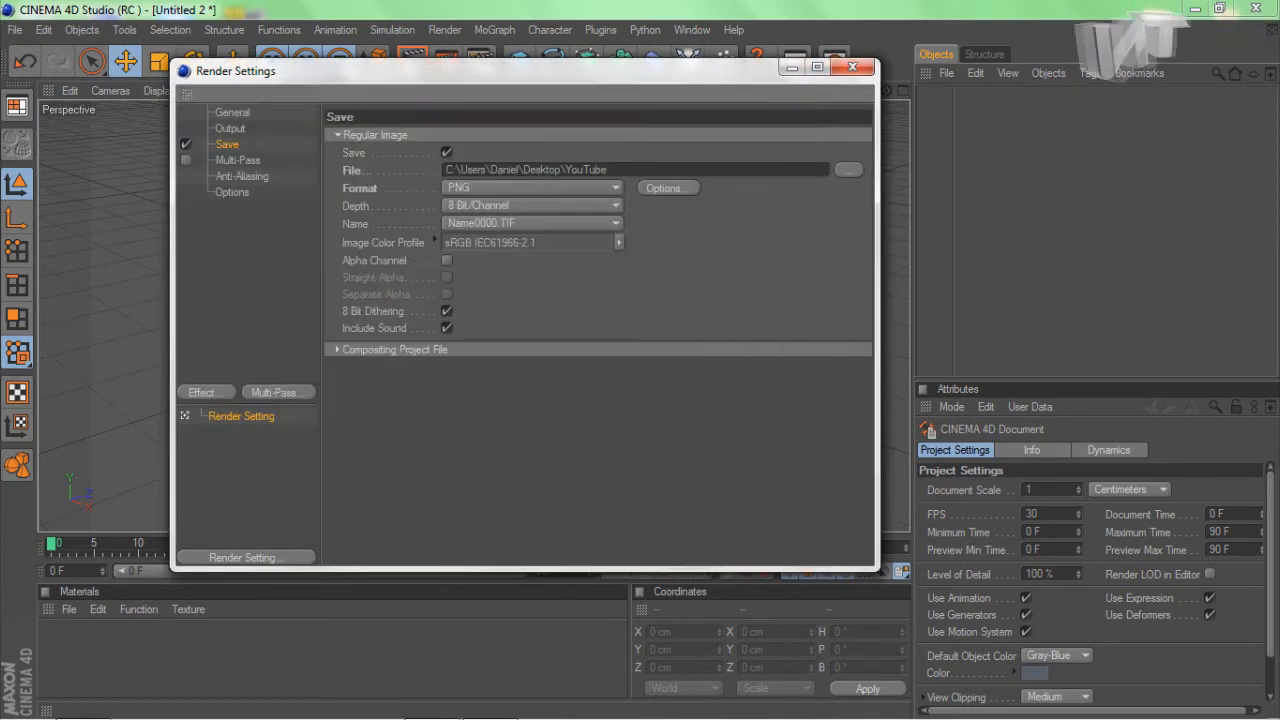
left_click(446, 260)
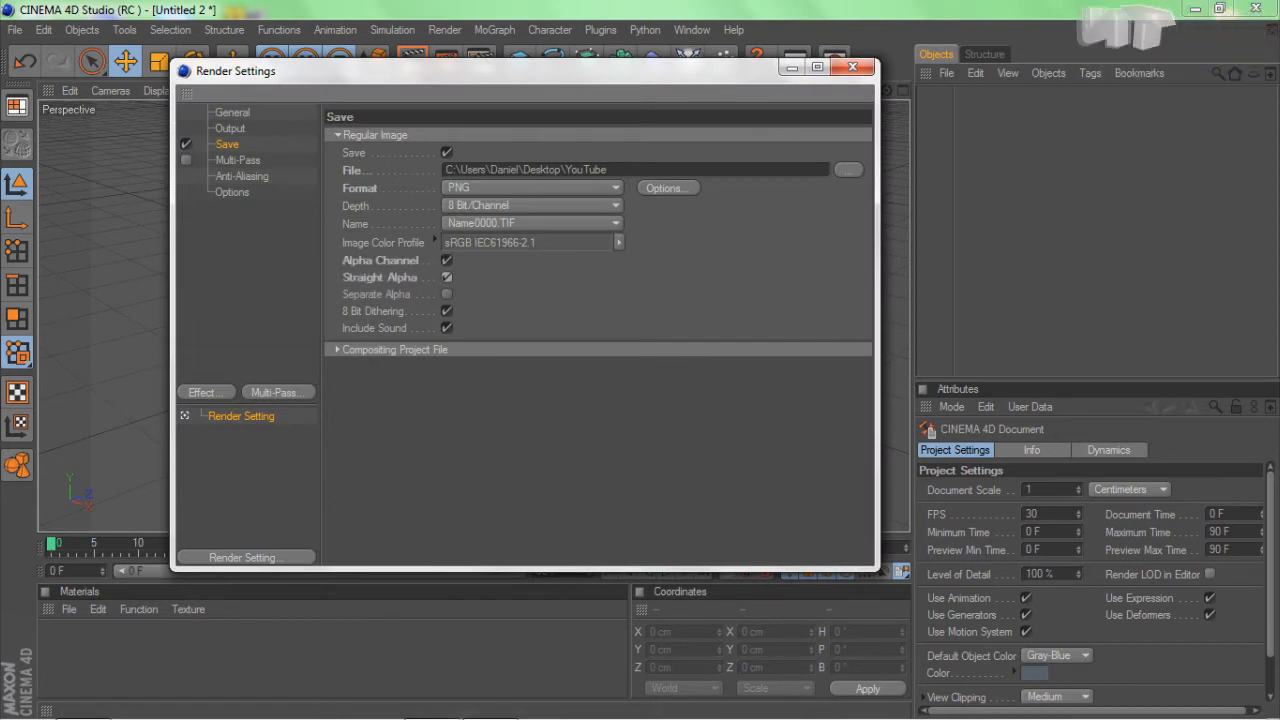
Set the render anti-aliasing to Best with the Still Image filter and a minimum level of 2x2
left_click(241, 176)
left_click(503, 136)
left_click(503, 154)
left_click(503, 154)
left_click(503, 172)
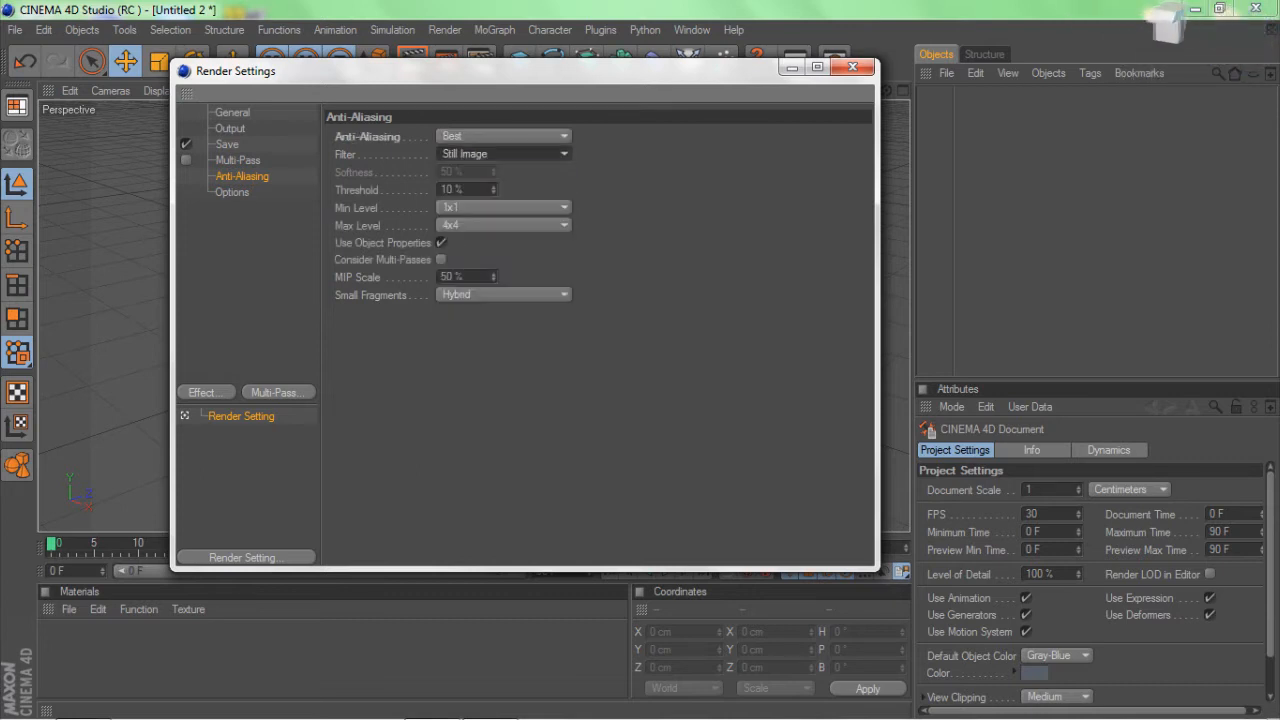
left_click(503, 207)
left_click(503, 243)
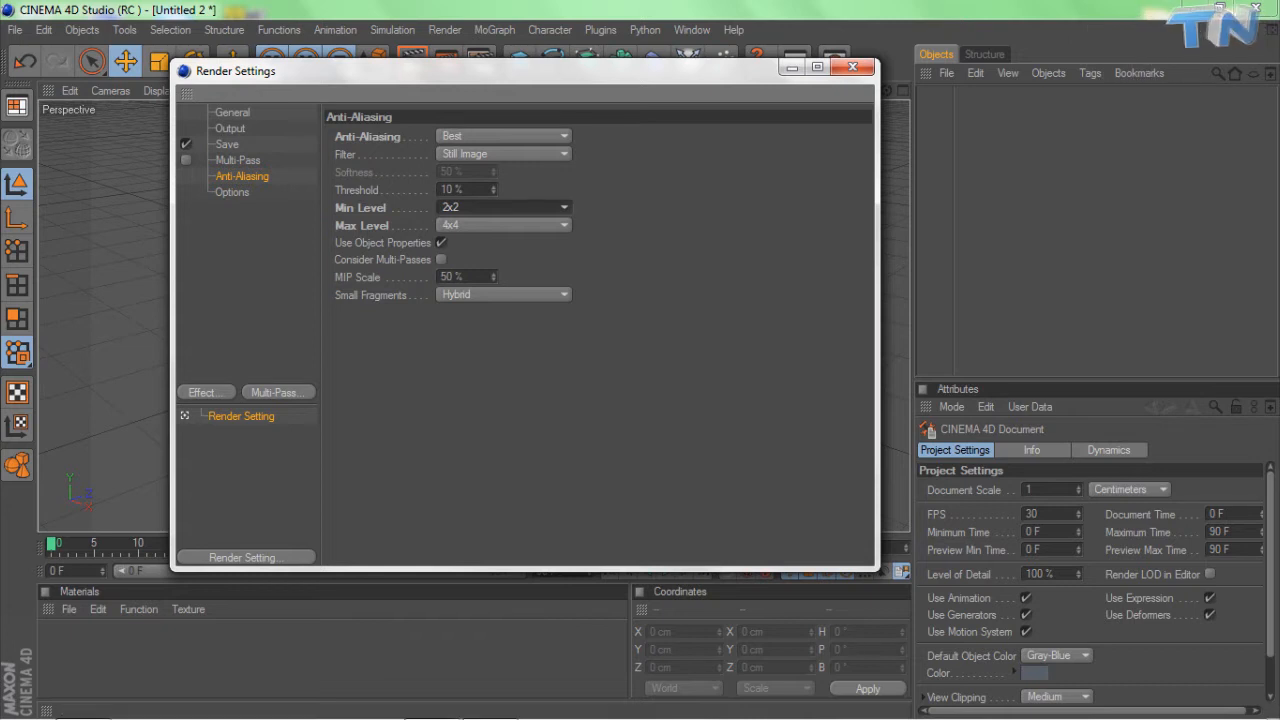
Add the Ambient Occlusion and Global Illumination effects to the render settings and close the settings
left_click(206, 392)
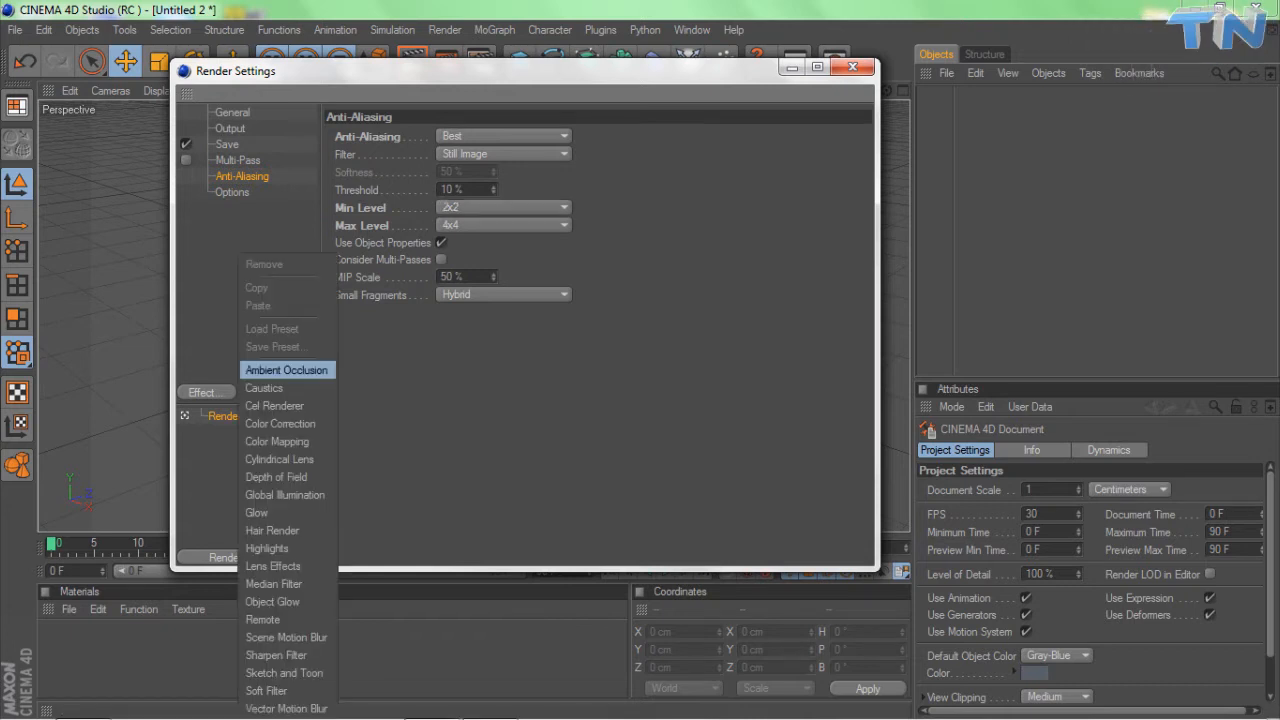
left_click(280, 449)
left_click(206, 392)
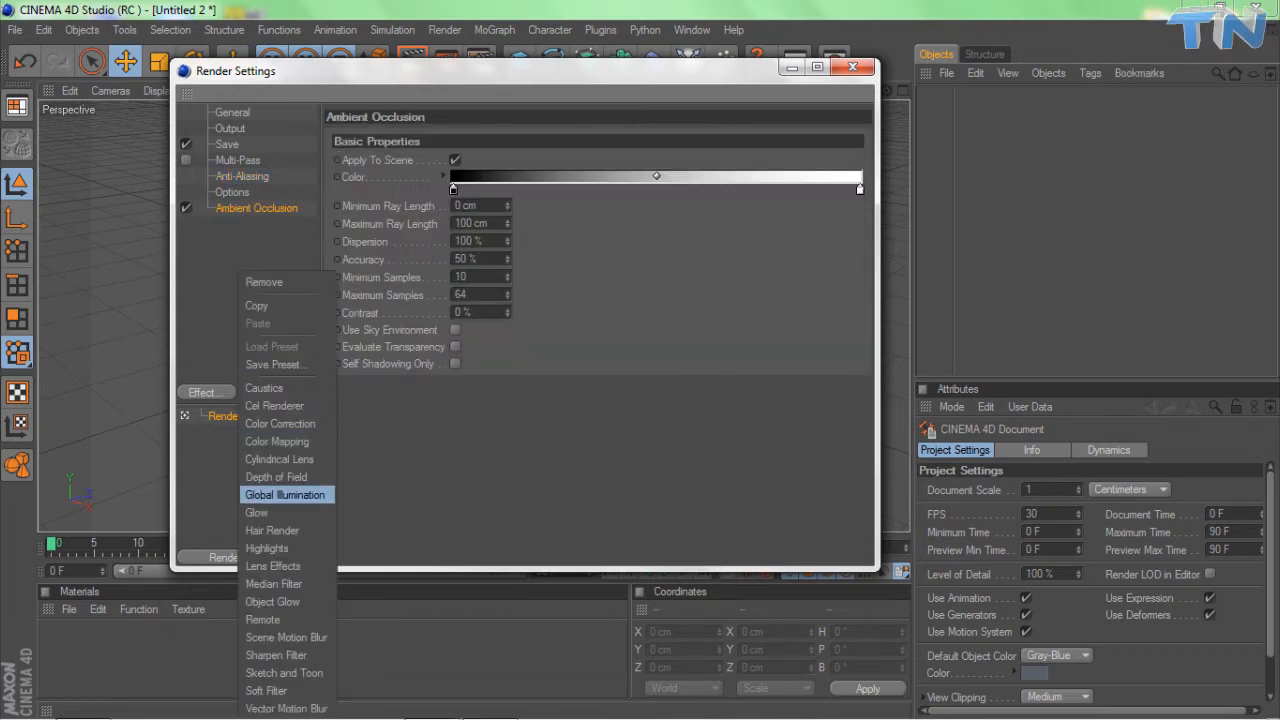
left_click(286, 490)
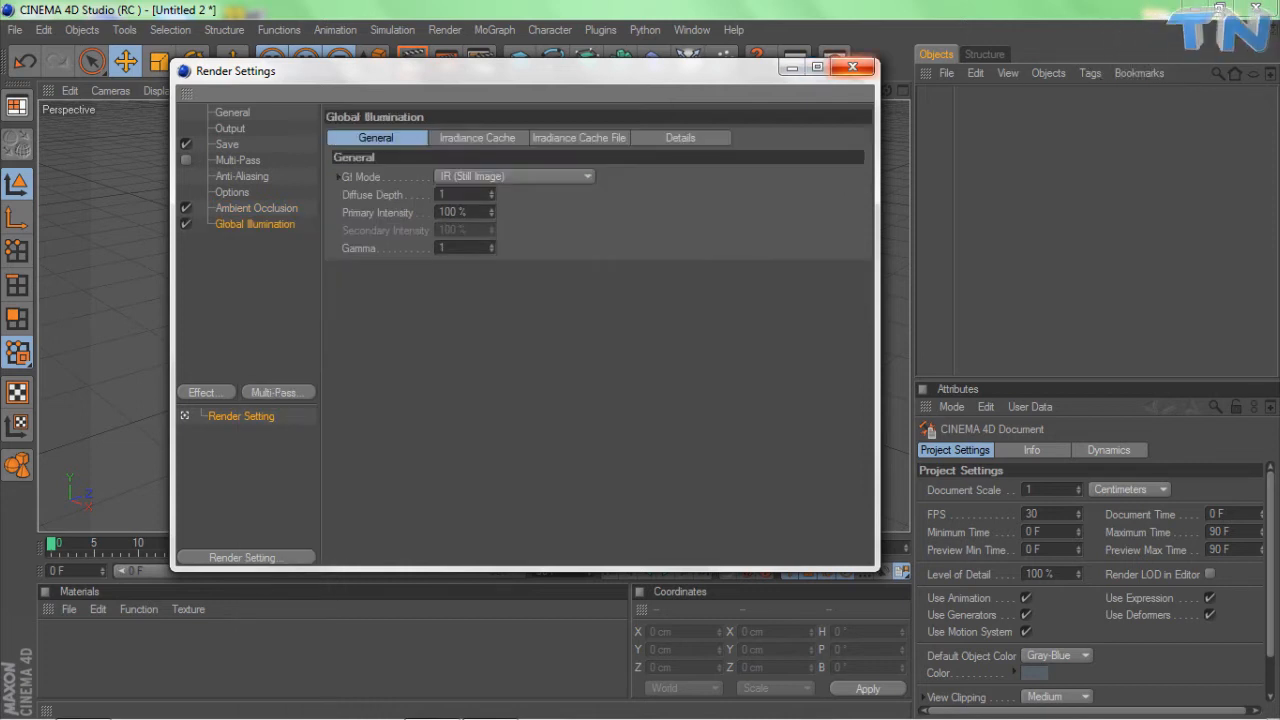
left_click(852, 66)
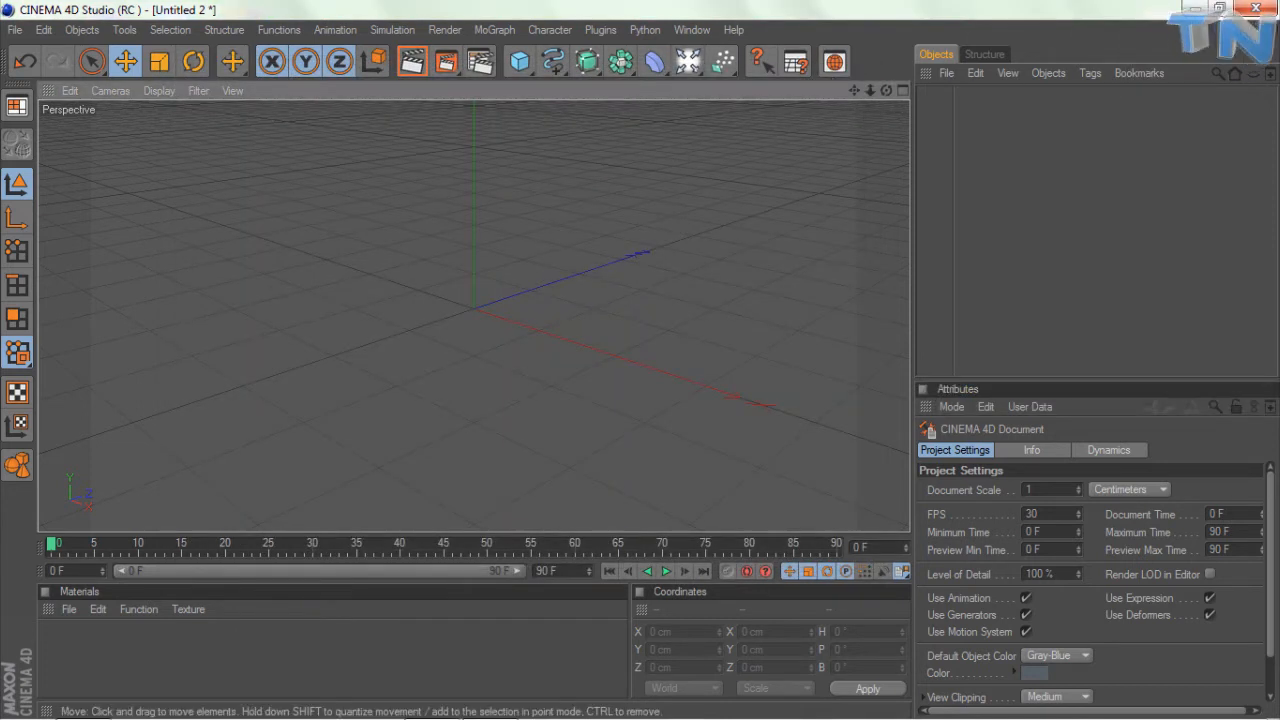
Add a MoText object to the scene and set its text to YouTube
left_click_drag(886, 91, 886, 70)
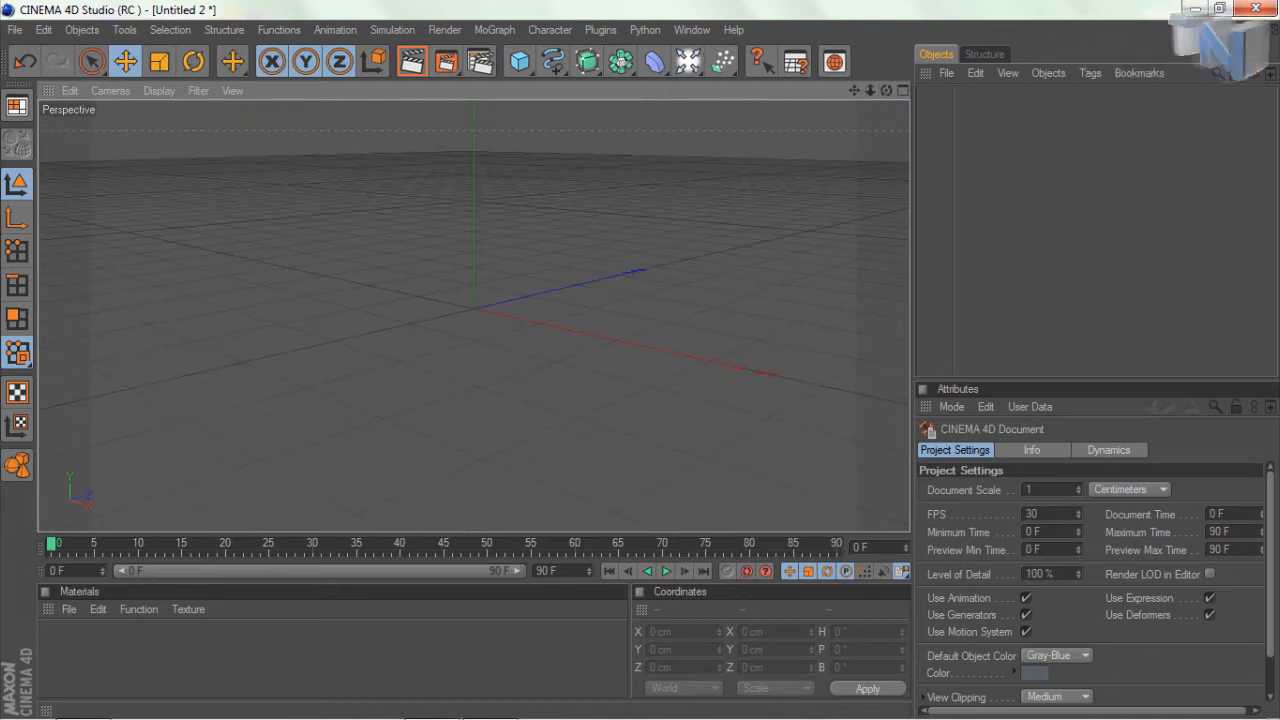
left_click(495, 30)
left_click(510, 234)
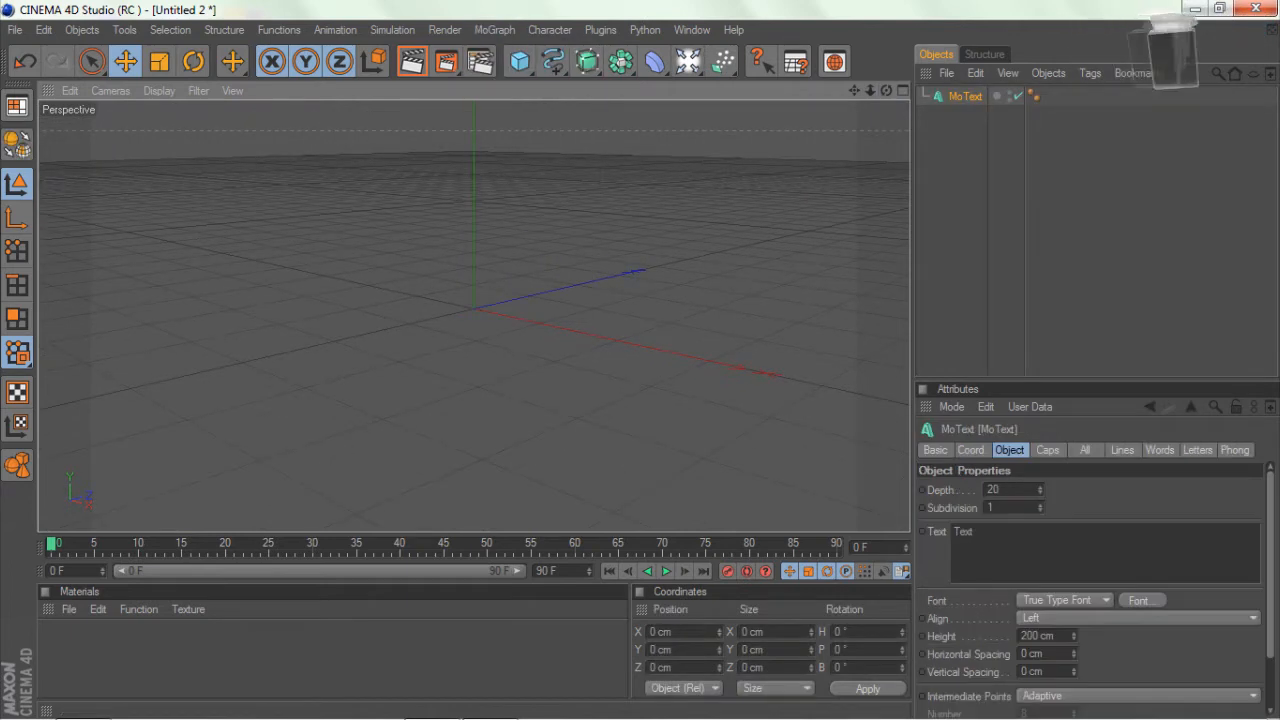
double_click(963, 532)
key("BackSpace")
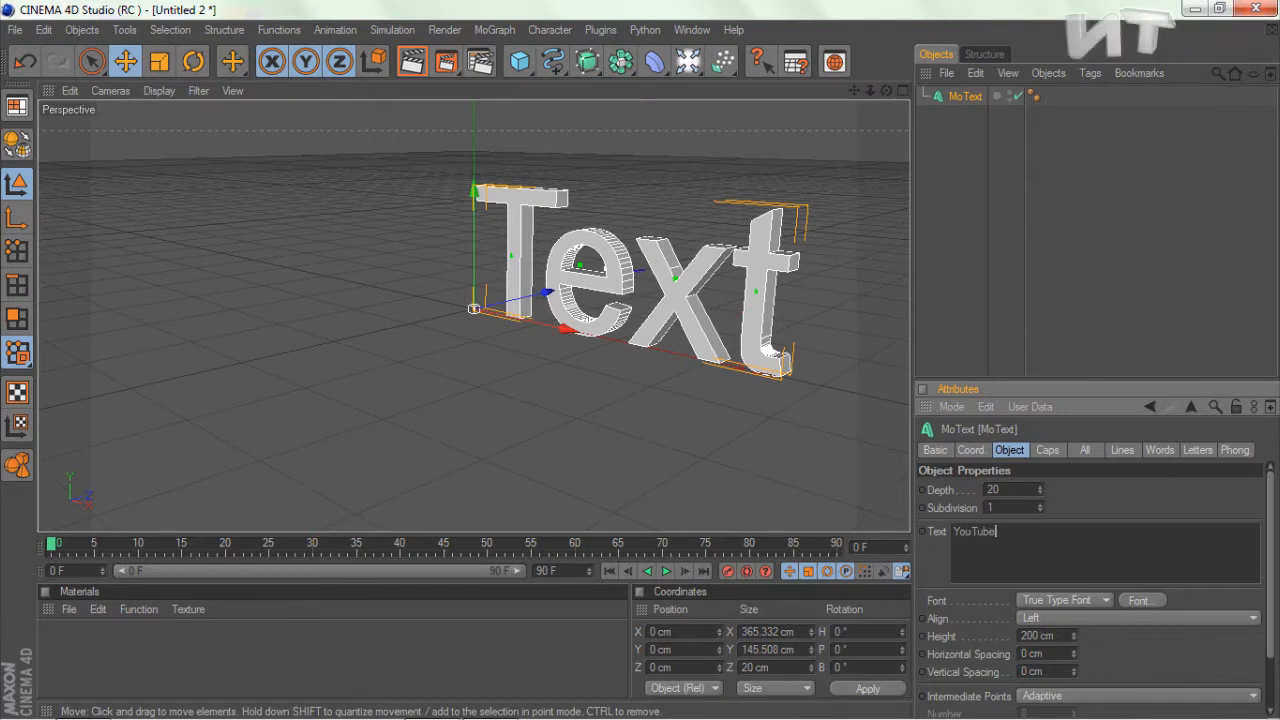
left_click(760, 450)
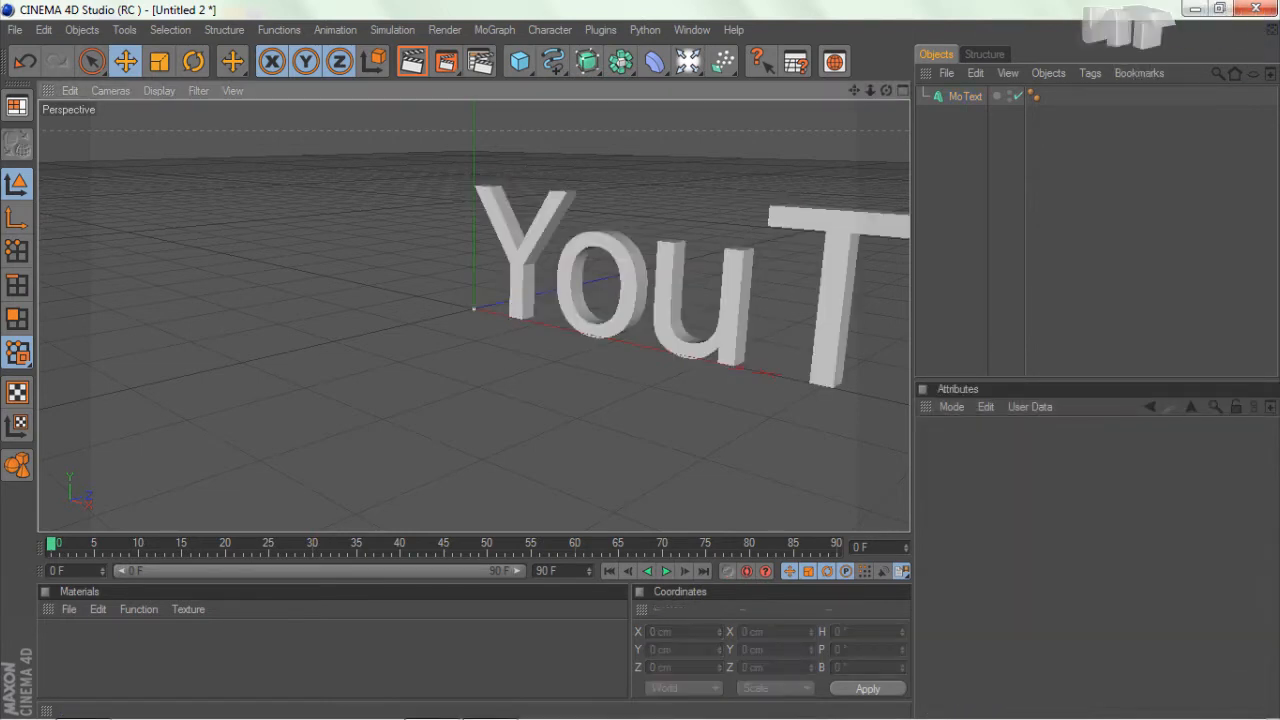
Set the depth of the YouTube MoText to 100
left_click_drag(854, 90, 531, 46)
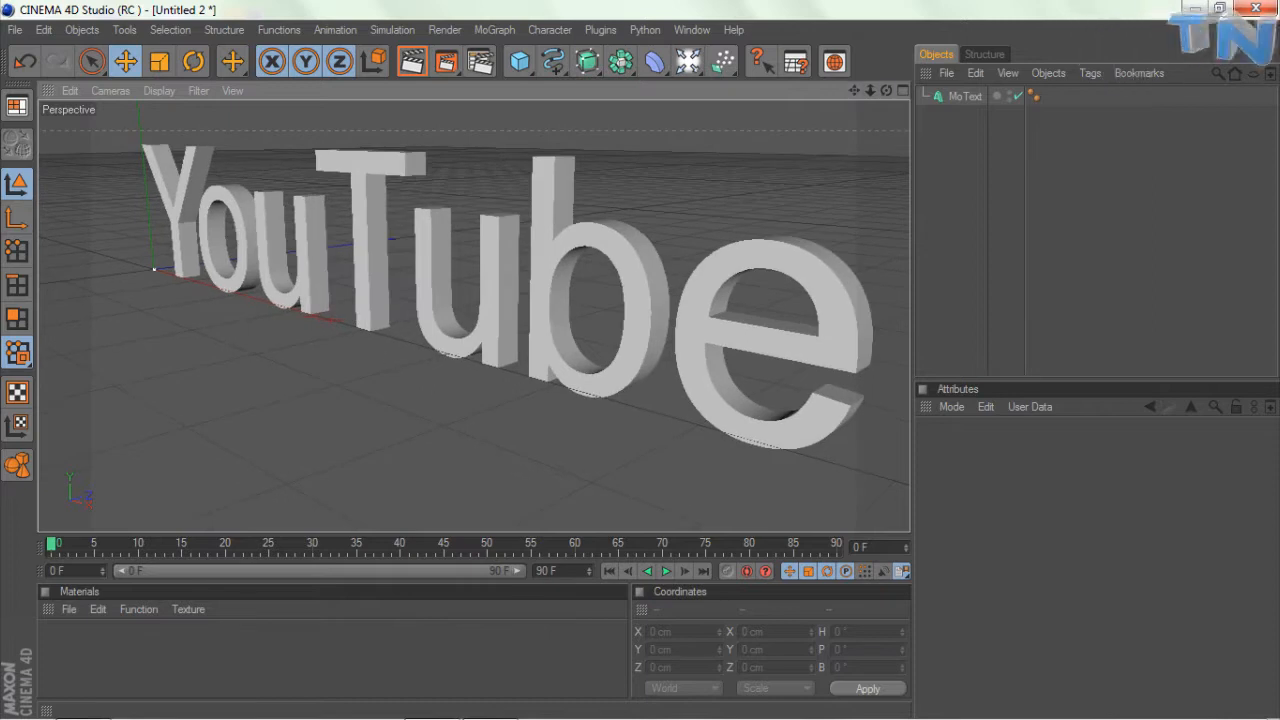
left_click_drag(886, 90, 839, 133)
mouse_move(886, 90)
left_mouse_down()
mouse_move(842, 104)
mouse_move(892, 89)
left_mouse_up()
left_click(965, 96)
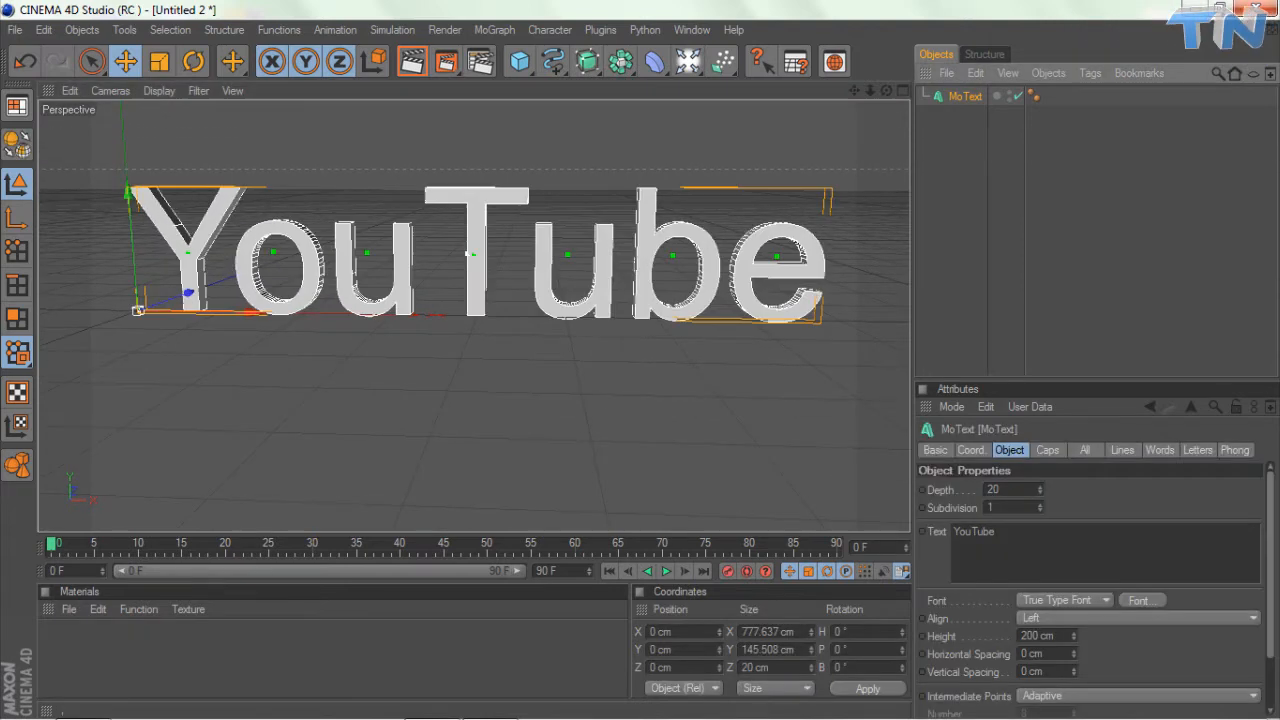
left_click_drag(1004, 490, 986, 490)
type("100")
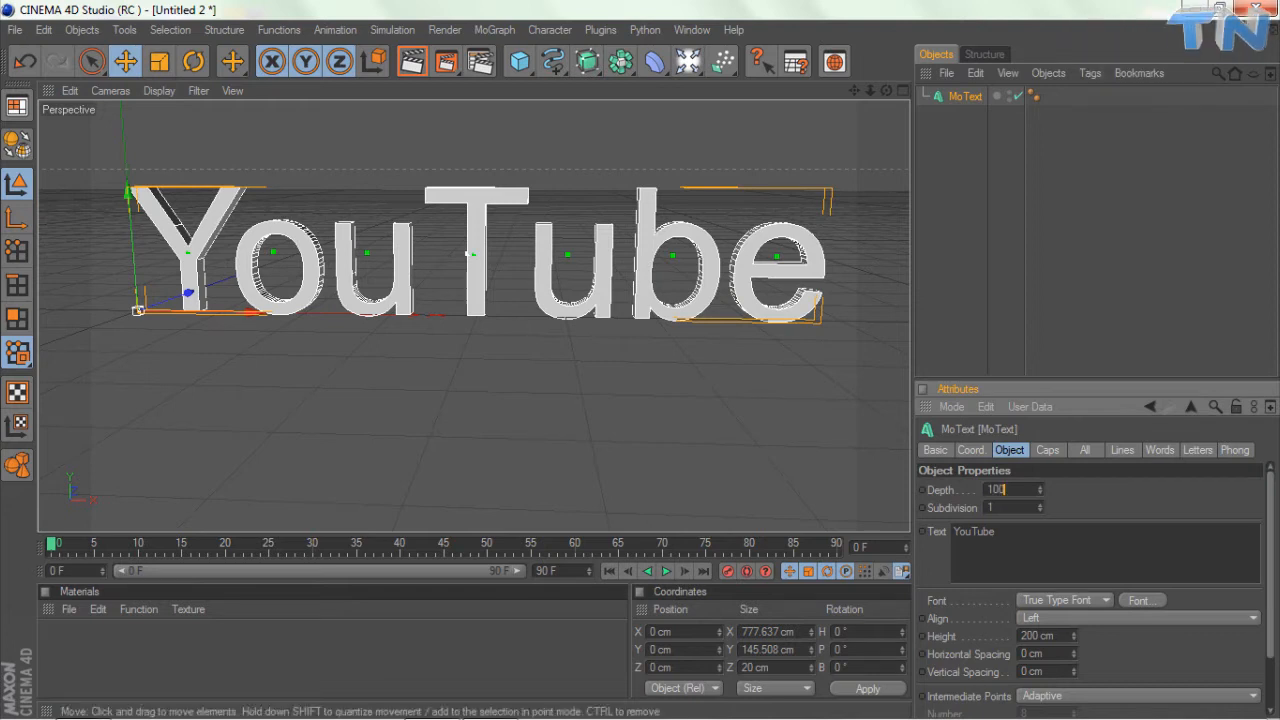
key("Return")
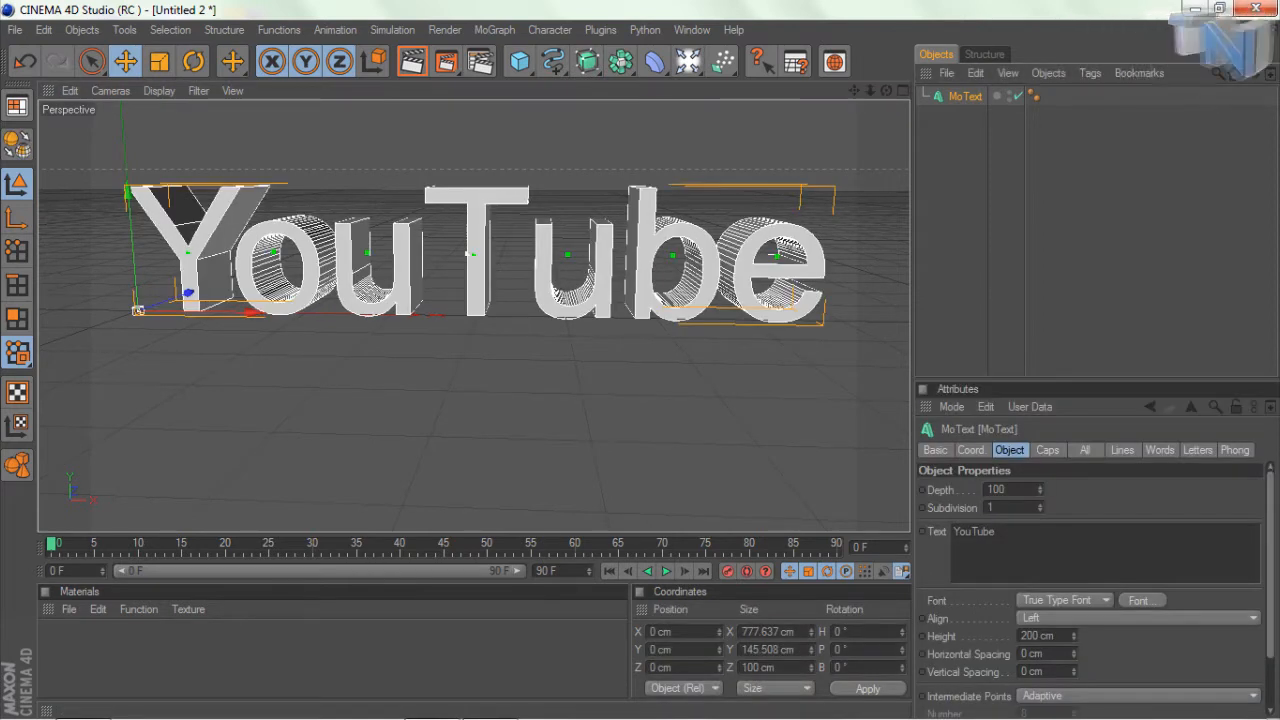
Apply the From Street Art font in Regular style to the YouTube text
left_click(1142, 600)
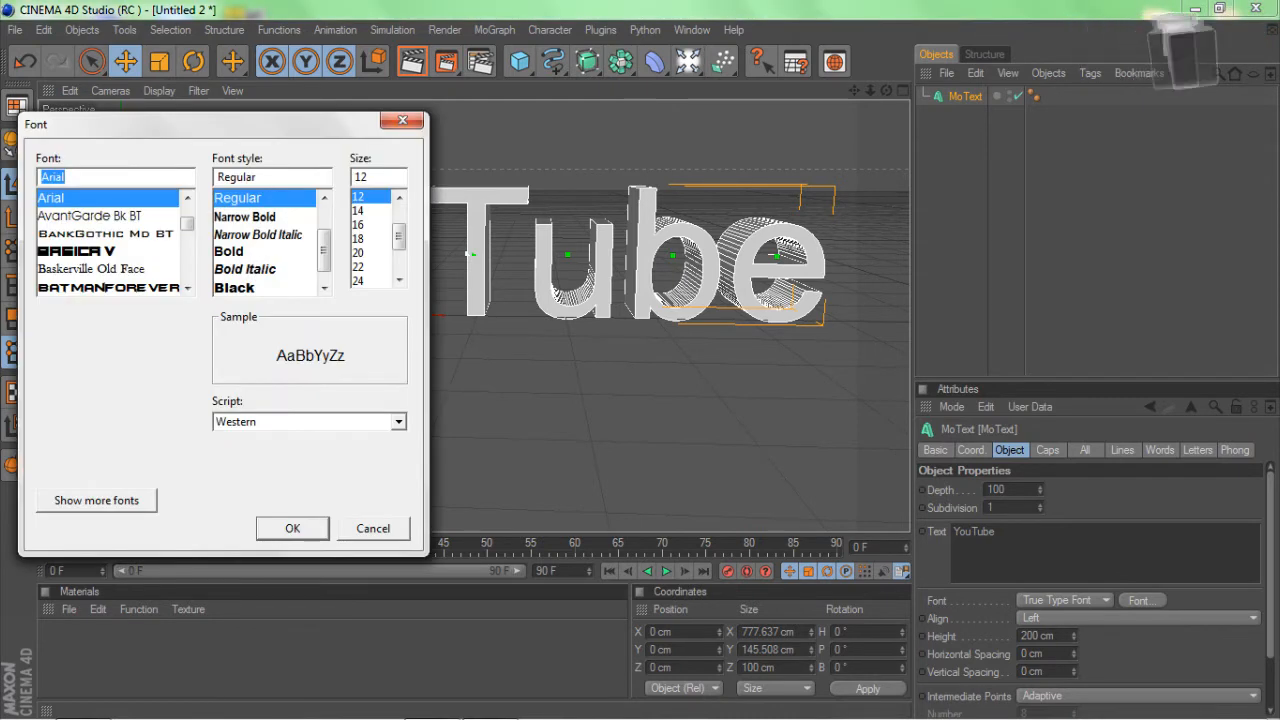
left_click(187, 288)
left_click(187, 288)
left_click(187, 288)
left_click(187, 288)
left_click(187, 288)
left_click_drag(187, 226, 187, 239)
left_click(80, 234)
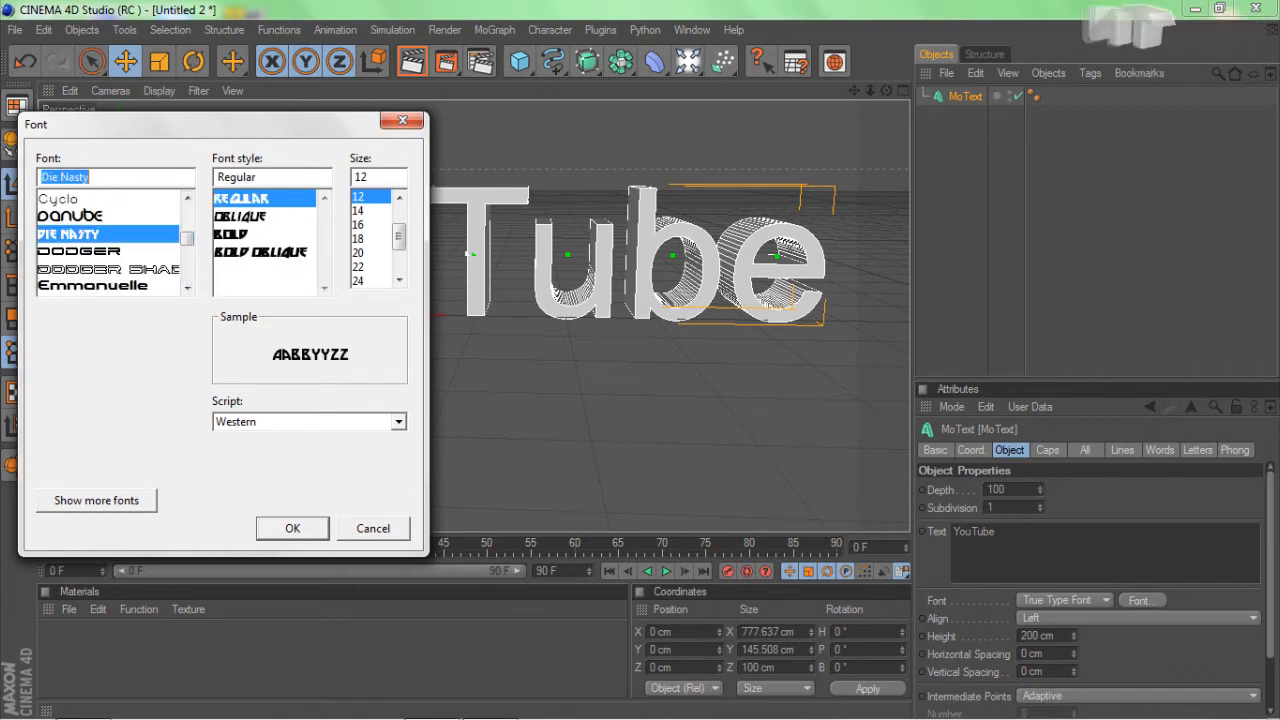
scroll(108, 240, "up", 1)
scroll(108, 240, "up", 2)
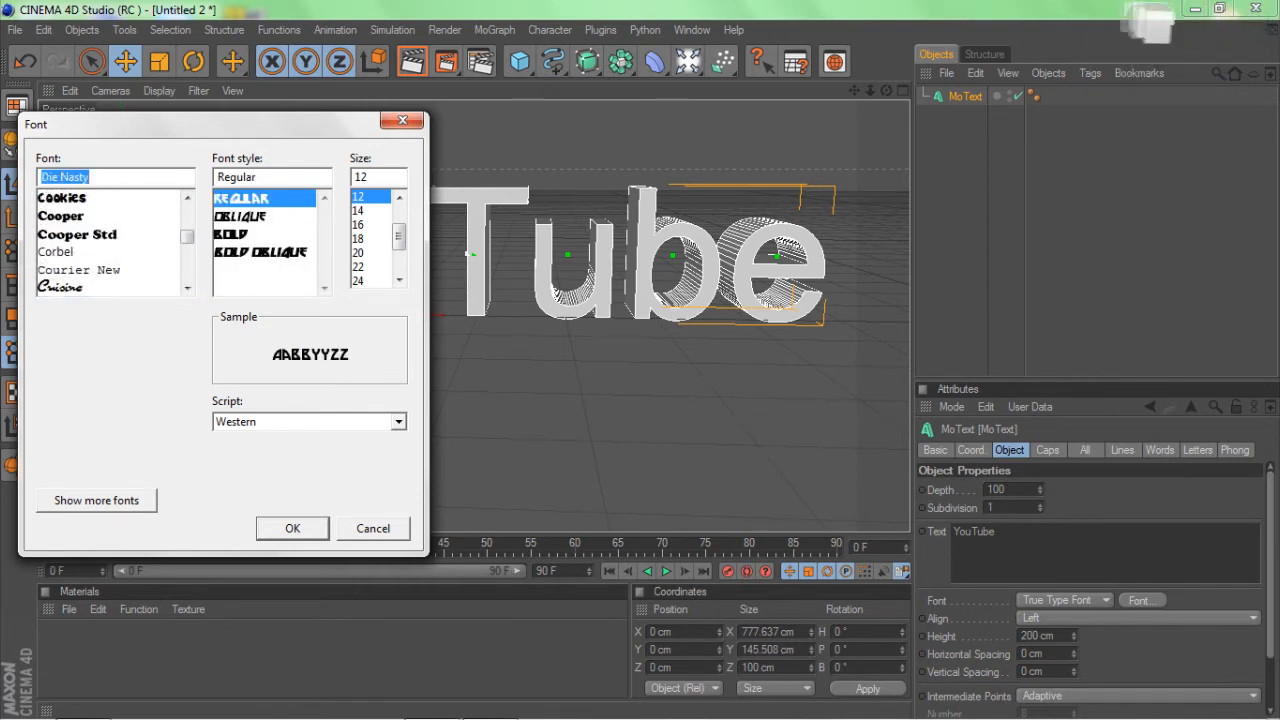
scroll(108, 240, "down", 5)
scroll(108, 240, "down", 2)
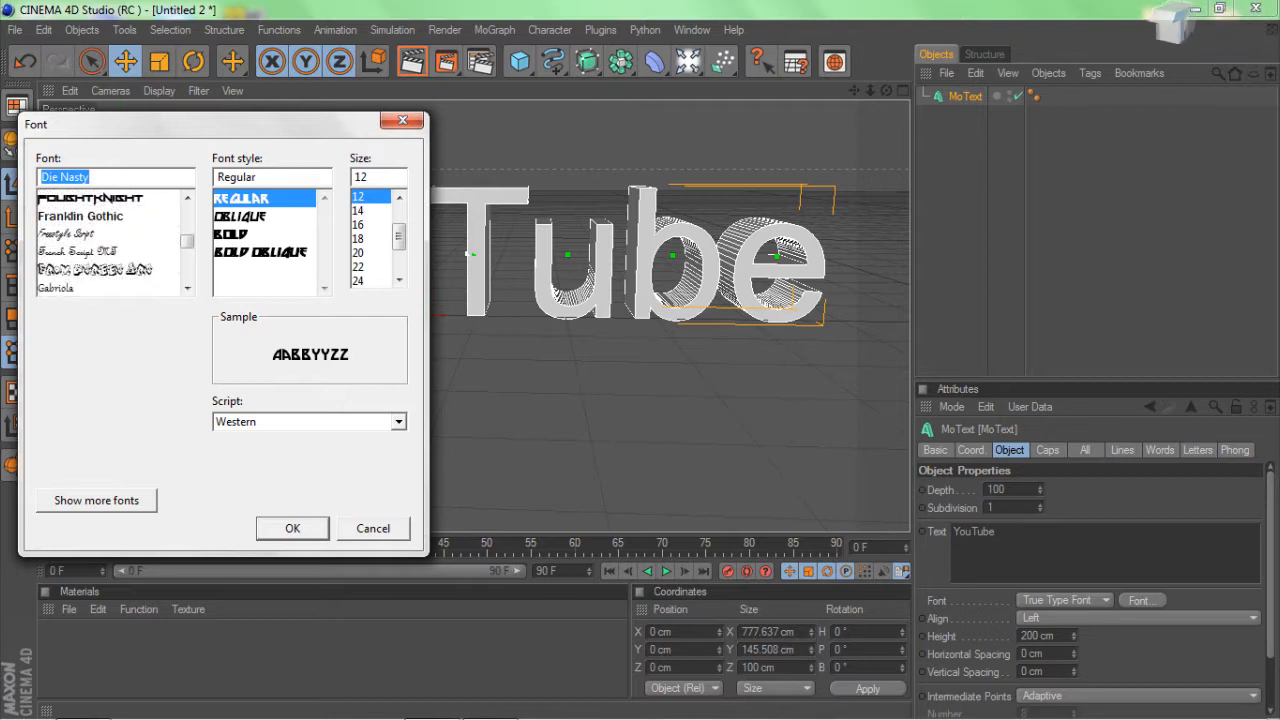
left_click(95, 216)
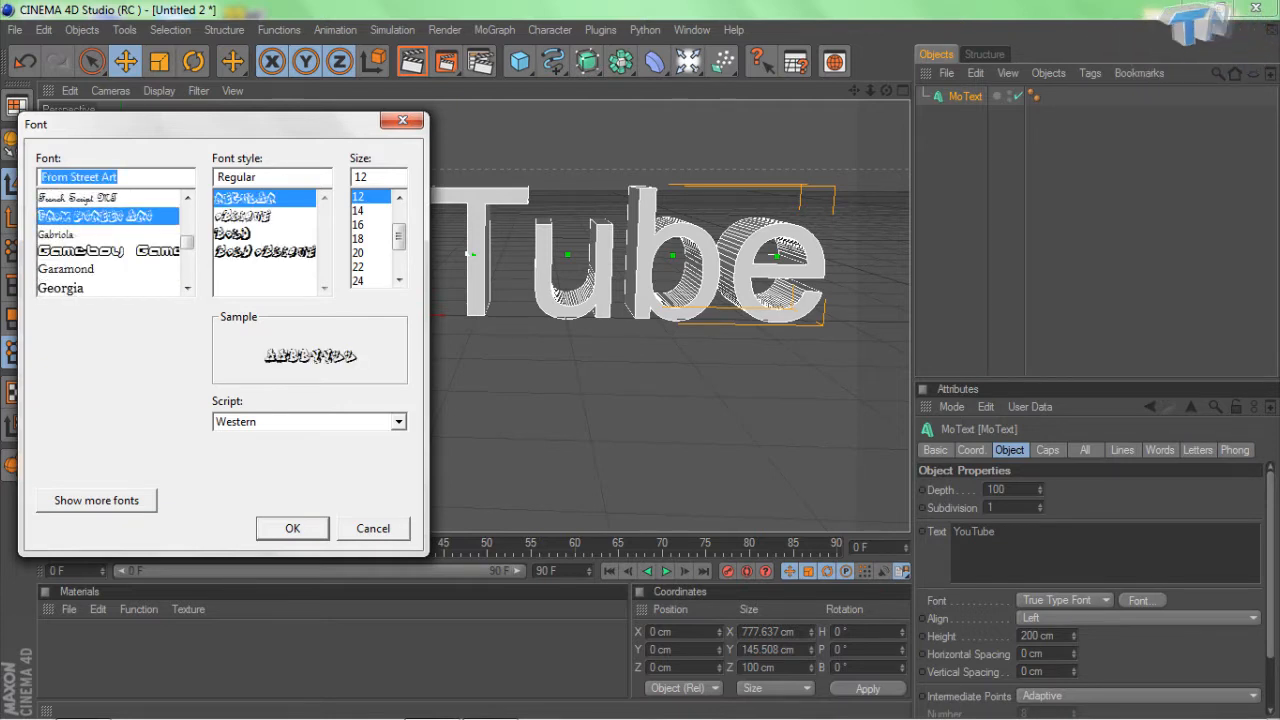
scroll(108, 242, "down", 4)
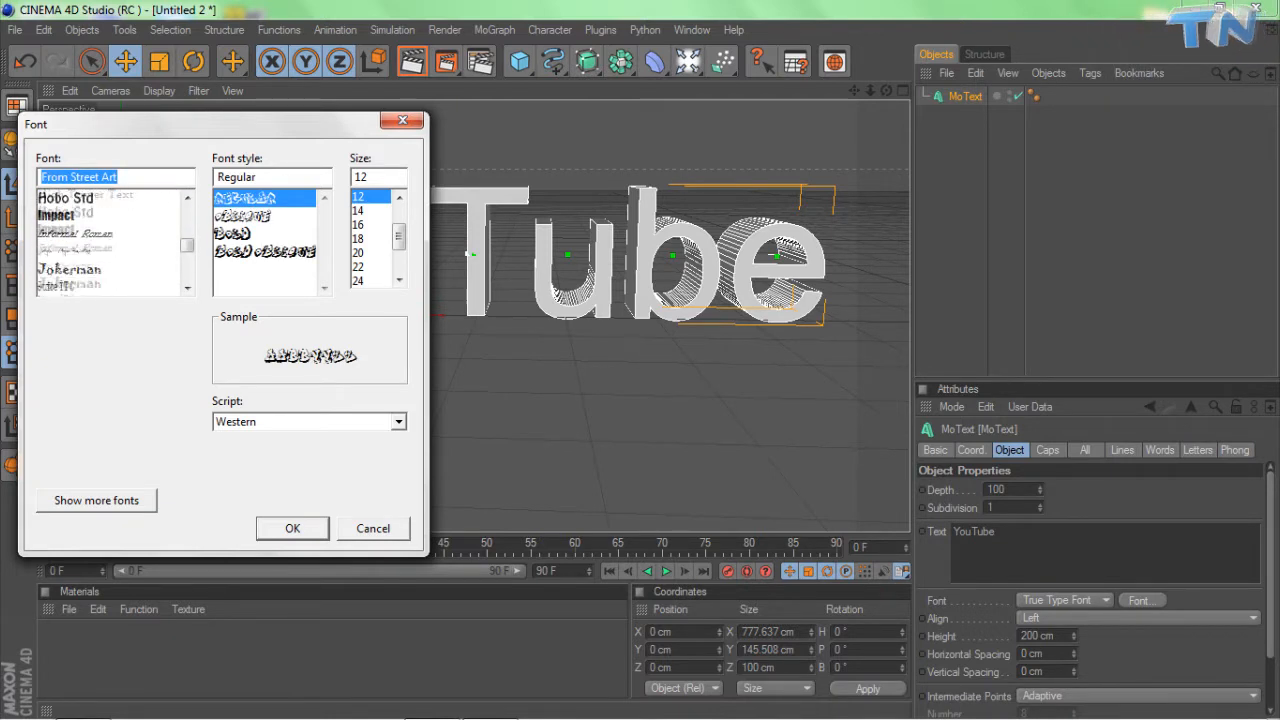
scroll(108, 242, "up", 1)
left_click(292, 528)
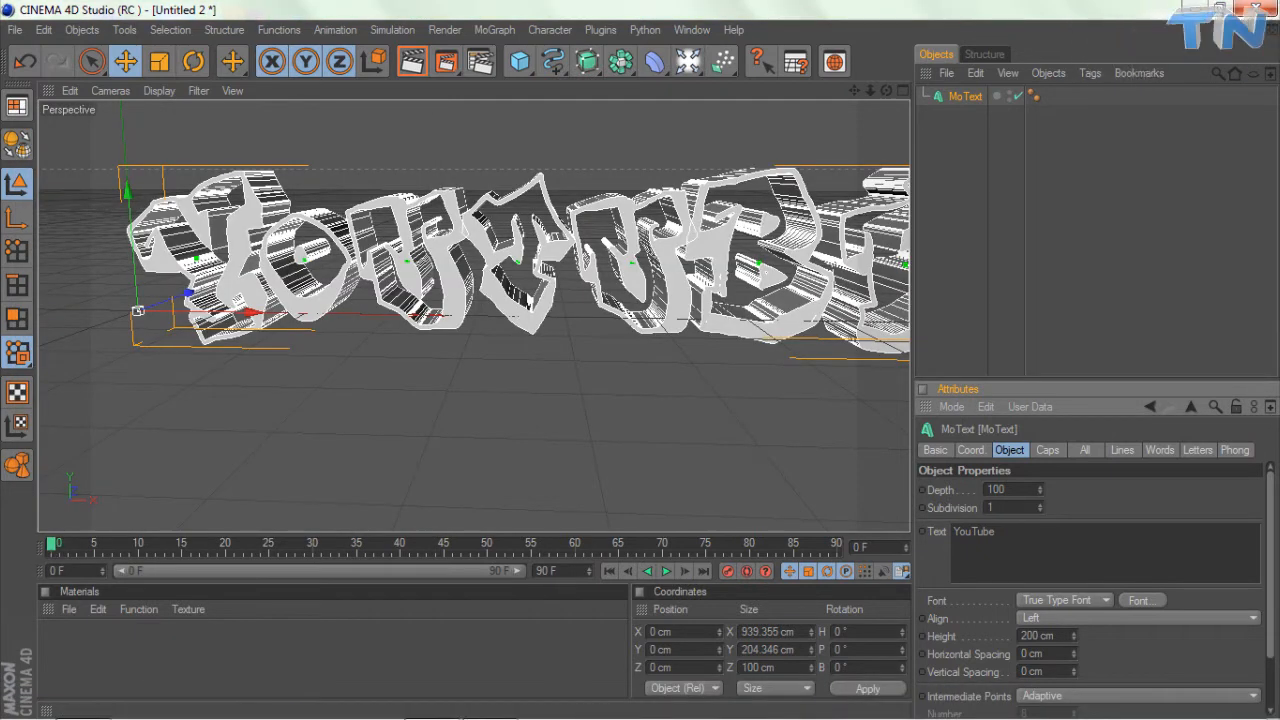
Change the font of the YouTube text to Gameboy Gamegirl in Regular style
left_click(1142, 600)
scroll(108, 242, "down", 5)
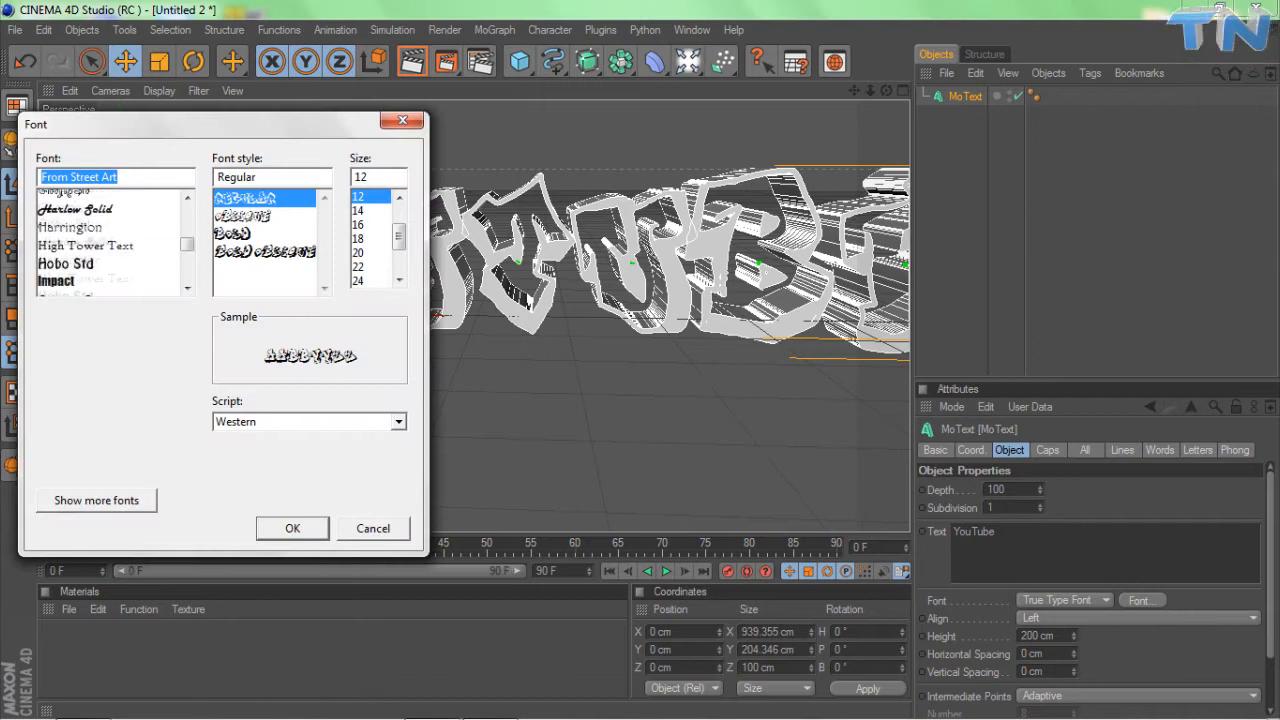
scroll(108, 242, "up", 5)
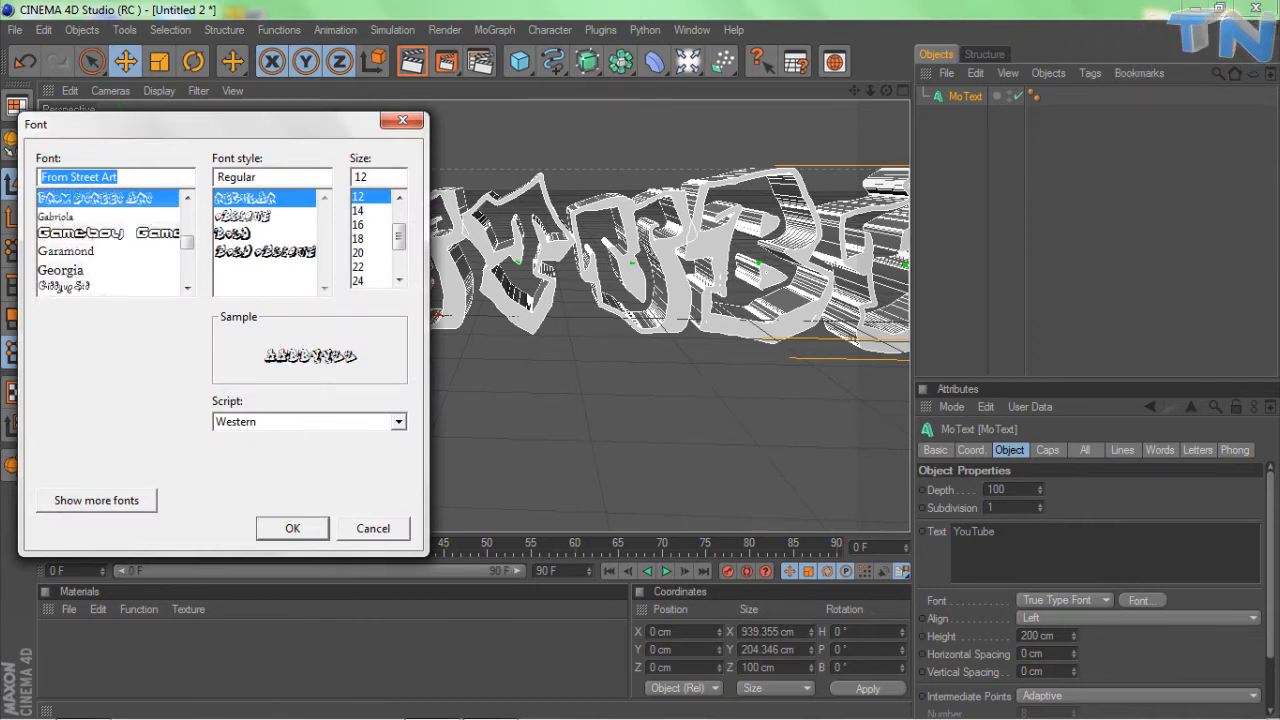
left_click(108, 233)
left_click(292, 528)
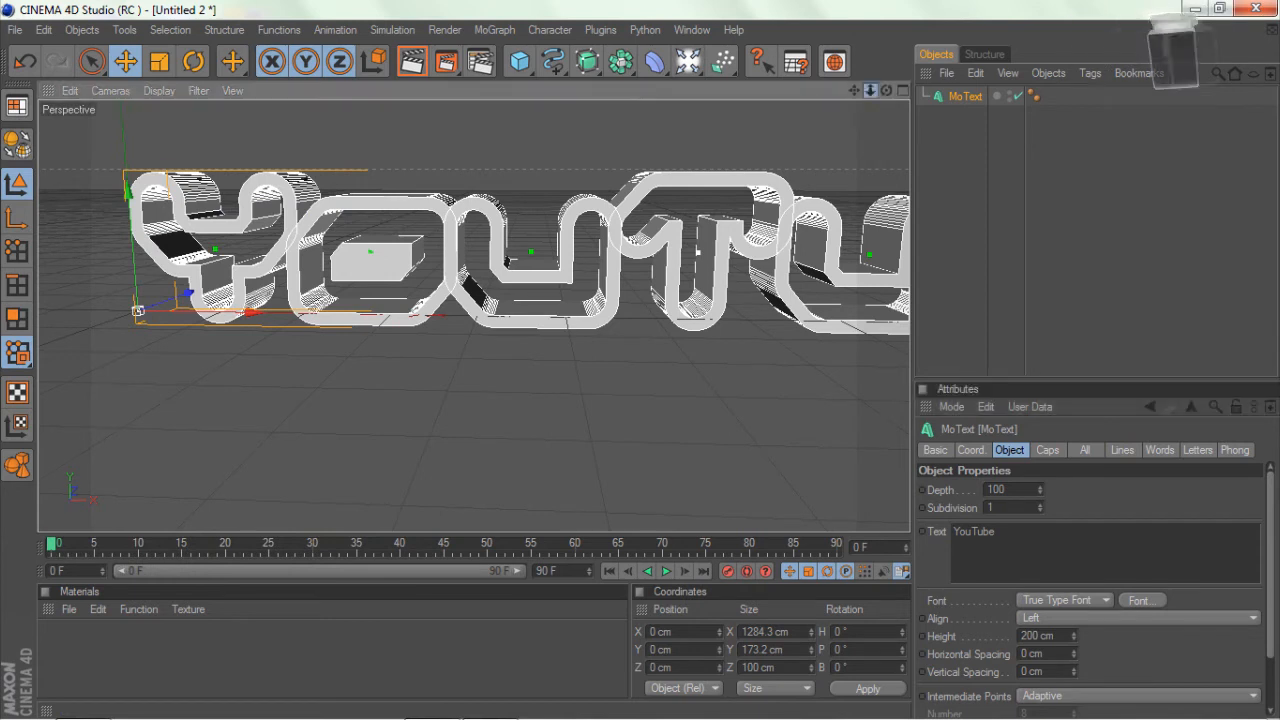
scroll(474, 315, "down", 4)
left_click_drag(854, 90, 705, 83)
left_click_drag(886, 90, 898, 78)
left_click(690, 420)
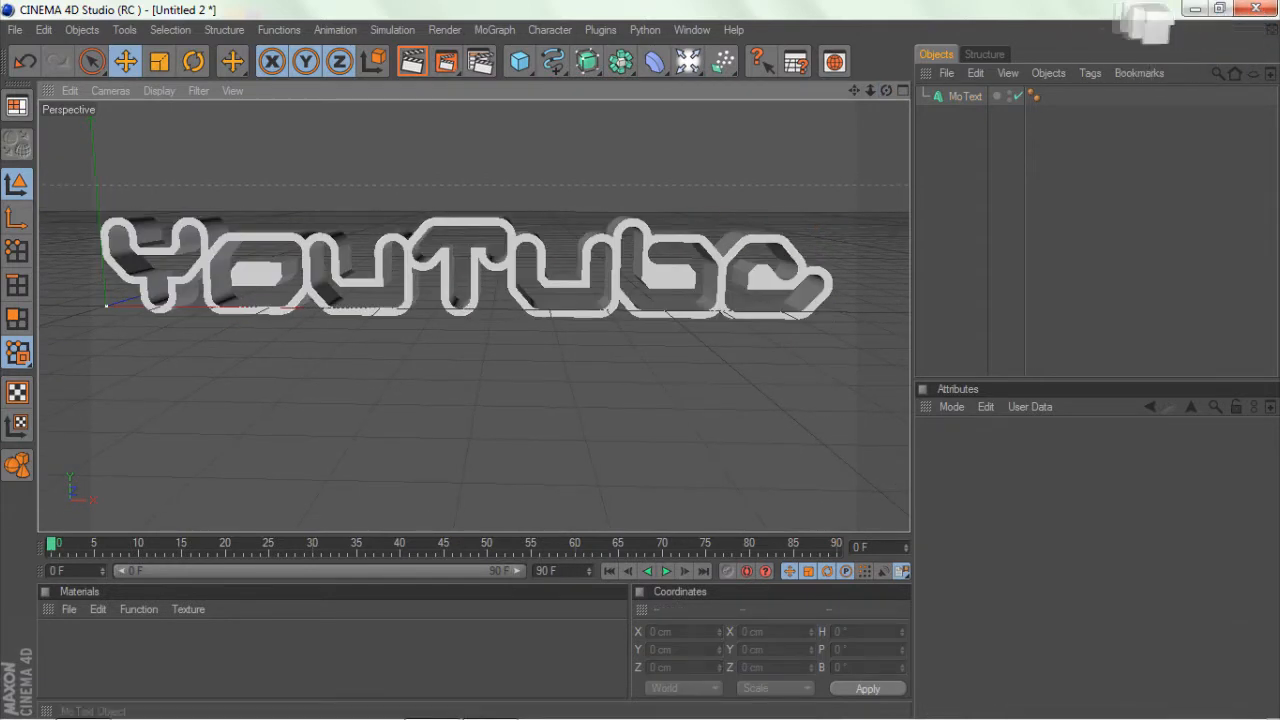
left_click(965, 96)
left_click(1047, 449)
left_click(1057, 489)
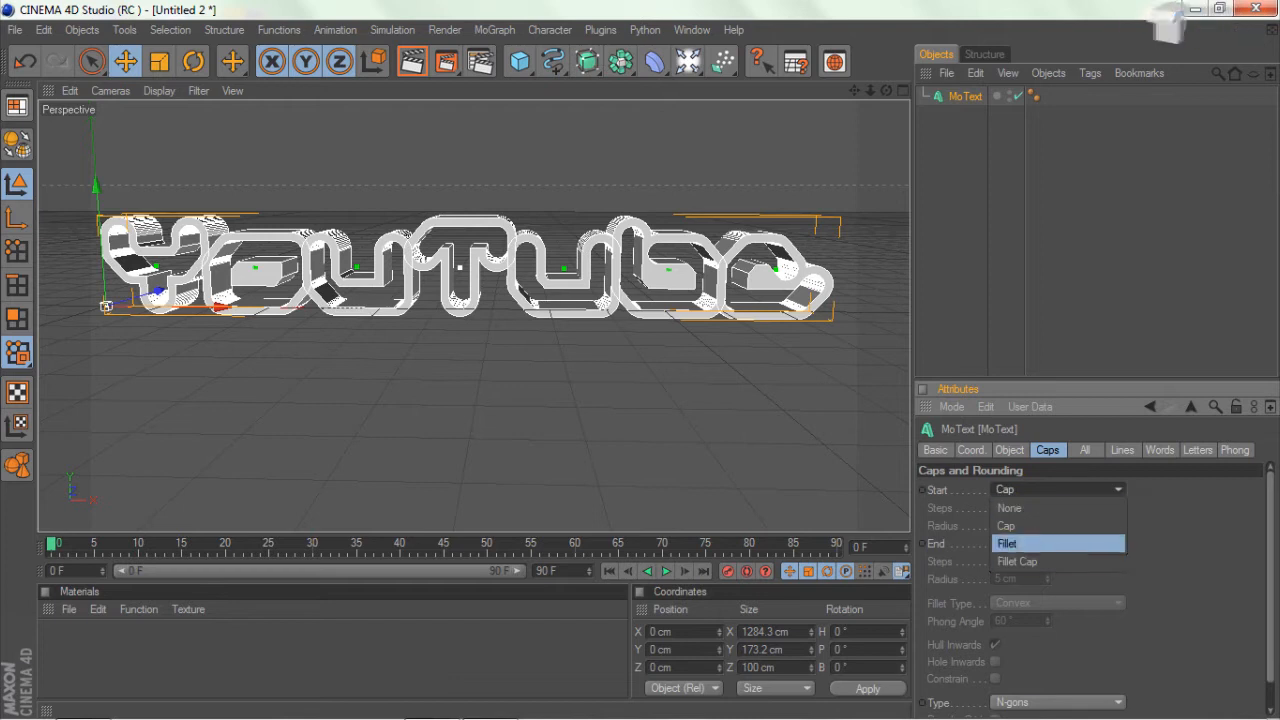
left_click(1010, 525)
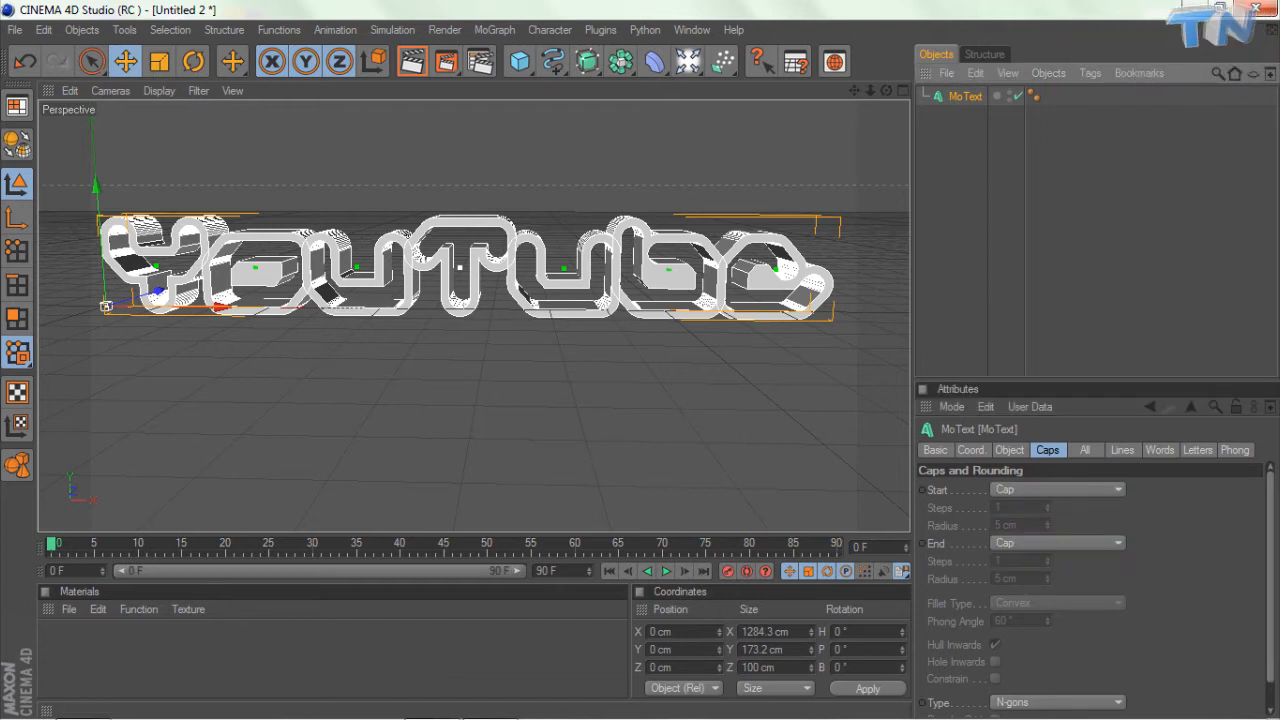
Change the font of the YouTube text to Pricedown in Black style
left_click(1009, 450)
left_click(1142, 601)
scroll(110, 242, "down", 10)
scroll(110, 242, "down", 5)
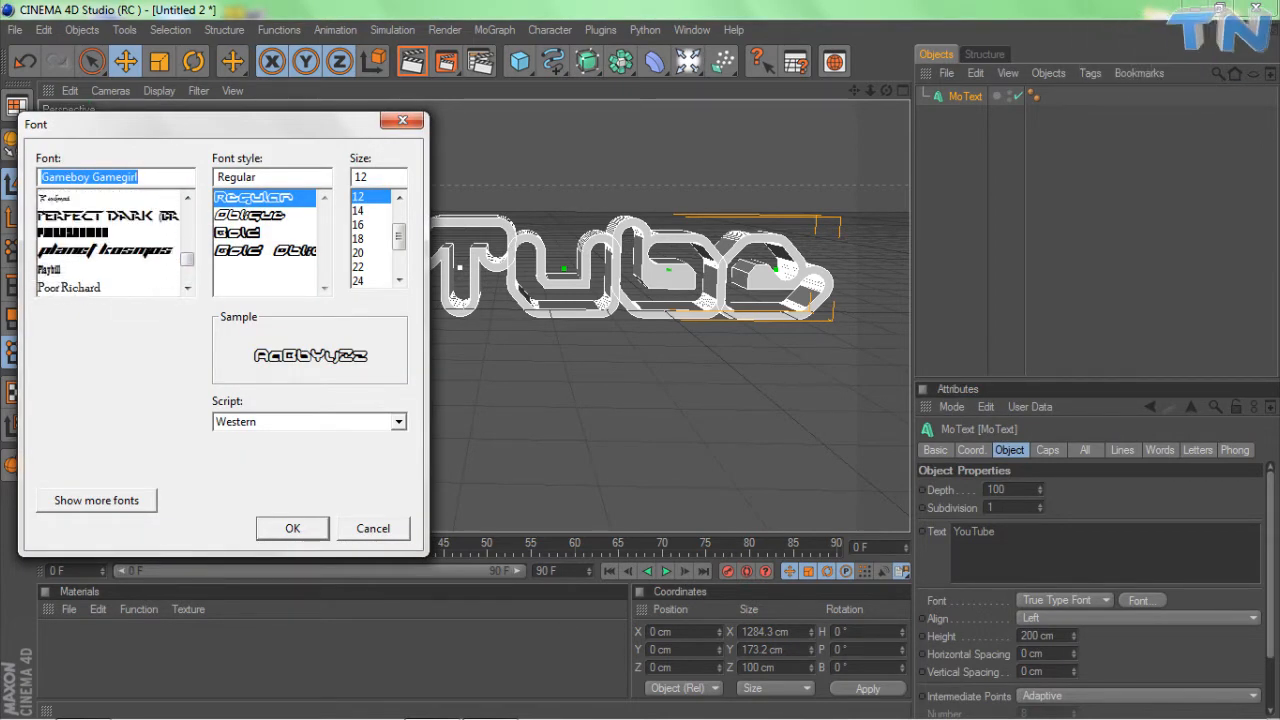
left_click(110, 233)
scroll(110, 242, "down", 4)
scroll(110, 242, "up", 3)
left_click(108, 236)
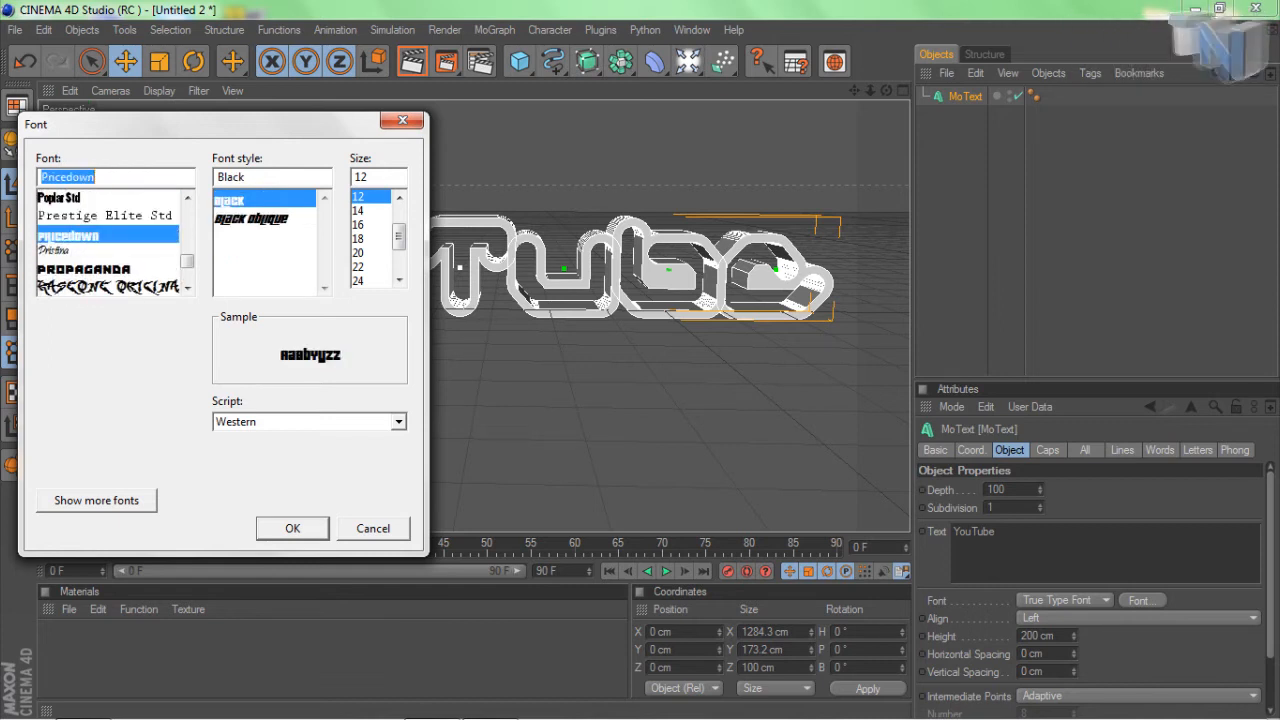
key("Return")
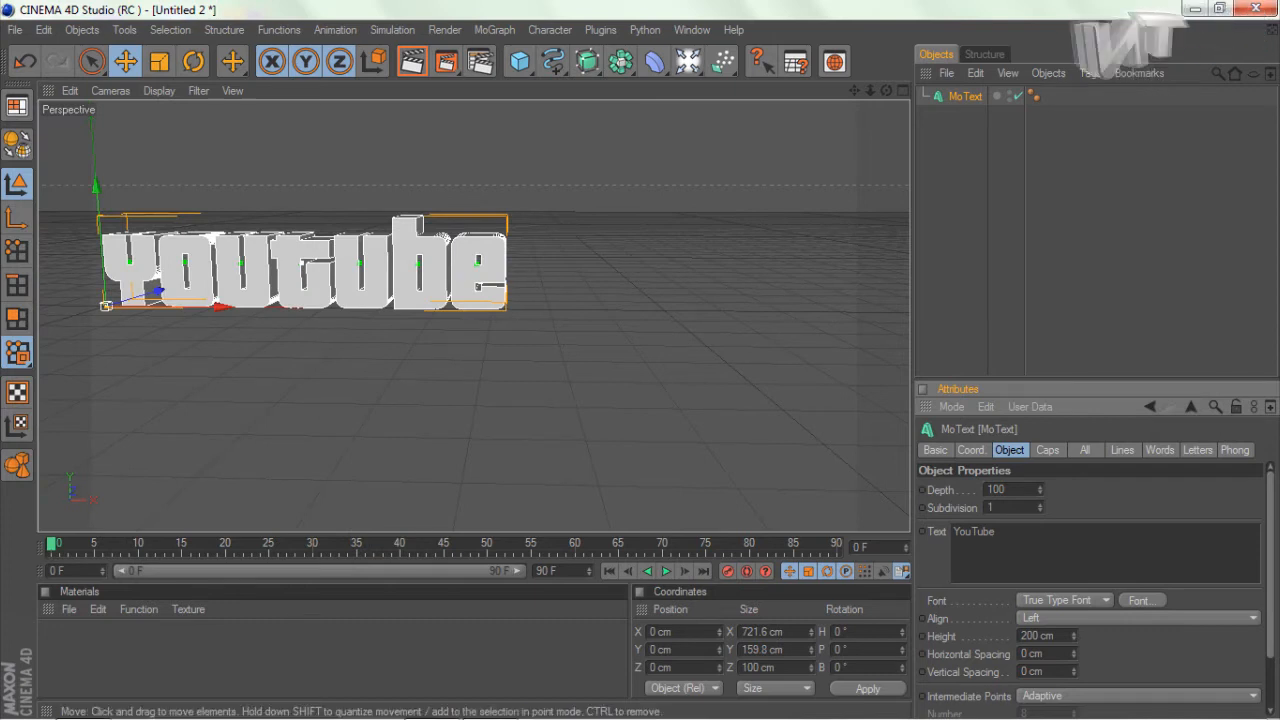
left_click_drag(854, 91, 776, 87)
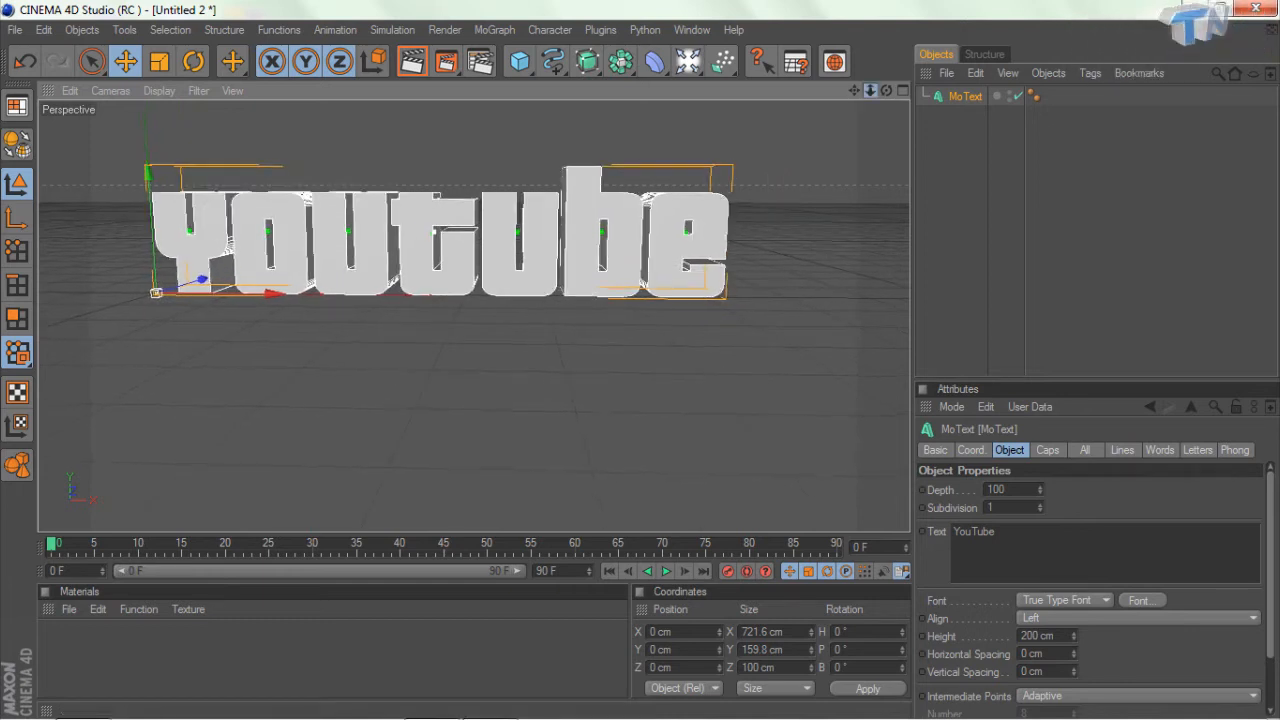
Duplicate the YouTube MoText object, naming the copy 2 and the original 1
left_click_drag(854, 91, 884, 91)
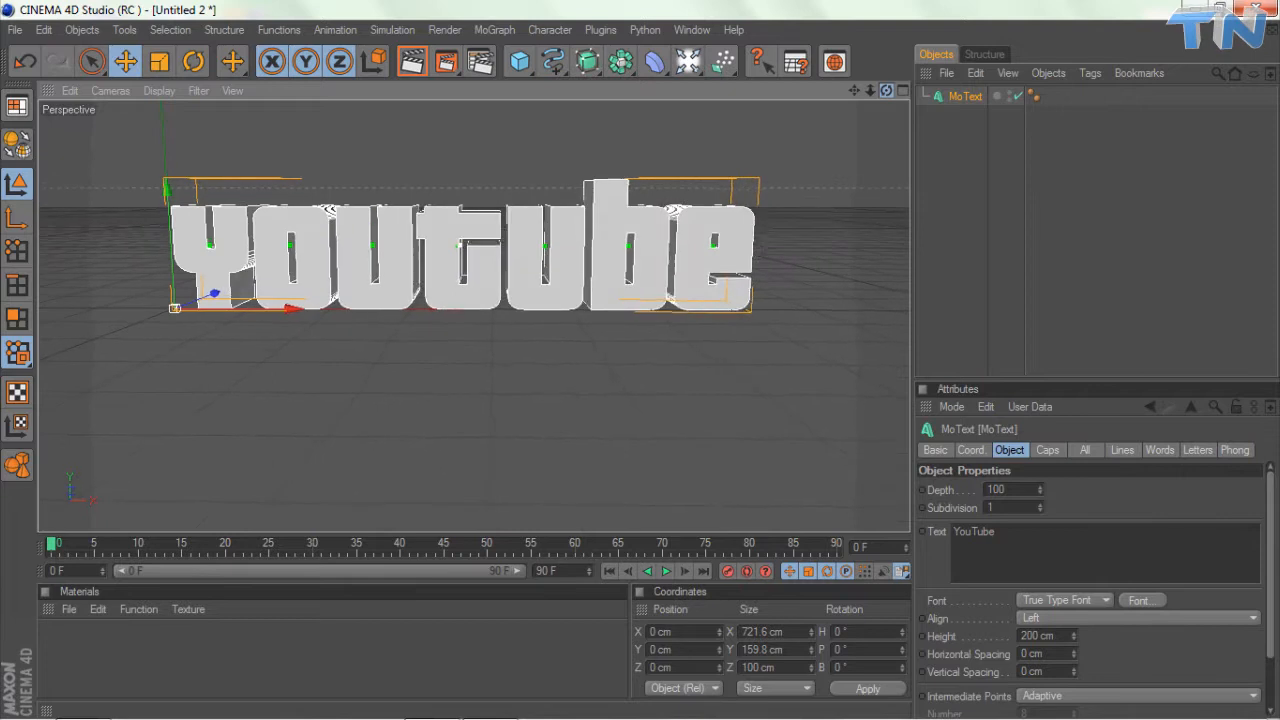
mouse_move(886, 91)
left_mouse_down()
mouse_move(869, 106)
mouse_move(884, 88)
mouse_move(850, 95)
mouse_move(886, 85)
mouse_move(891, 97)
left_mouse_up()
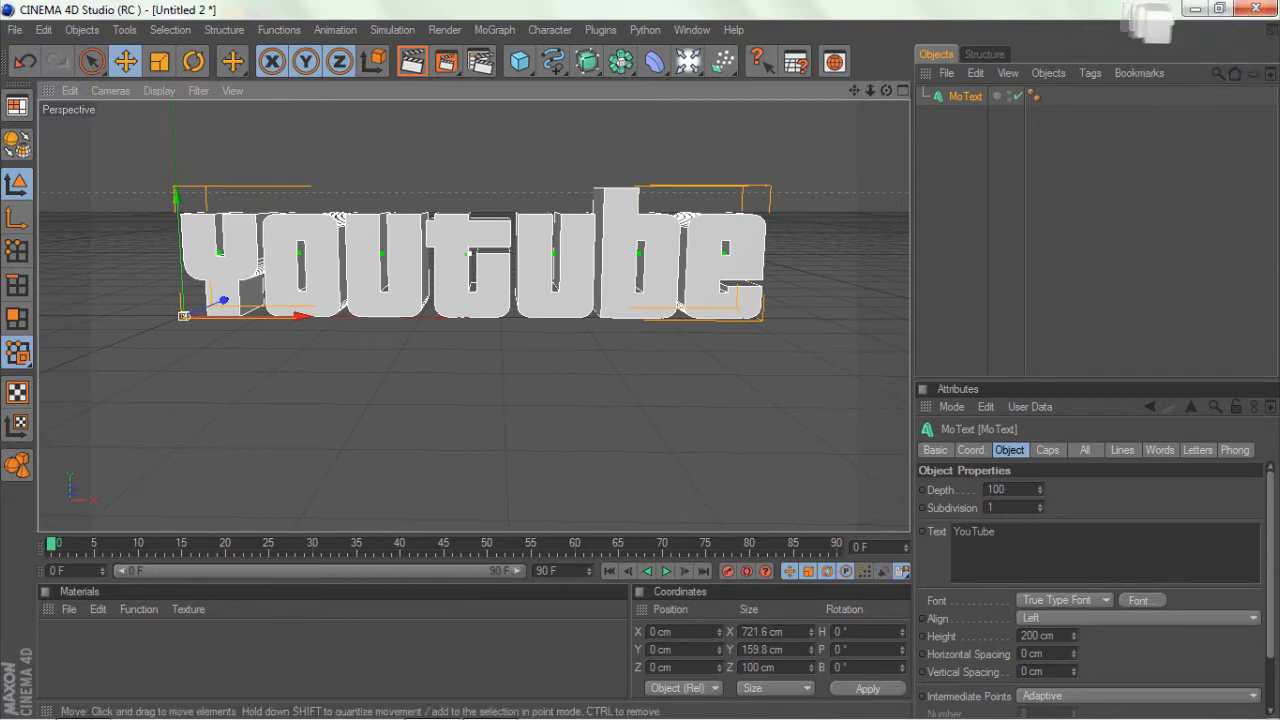
left_click_drag(886, 91, 883, 90)
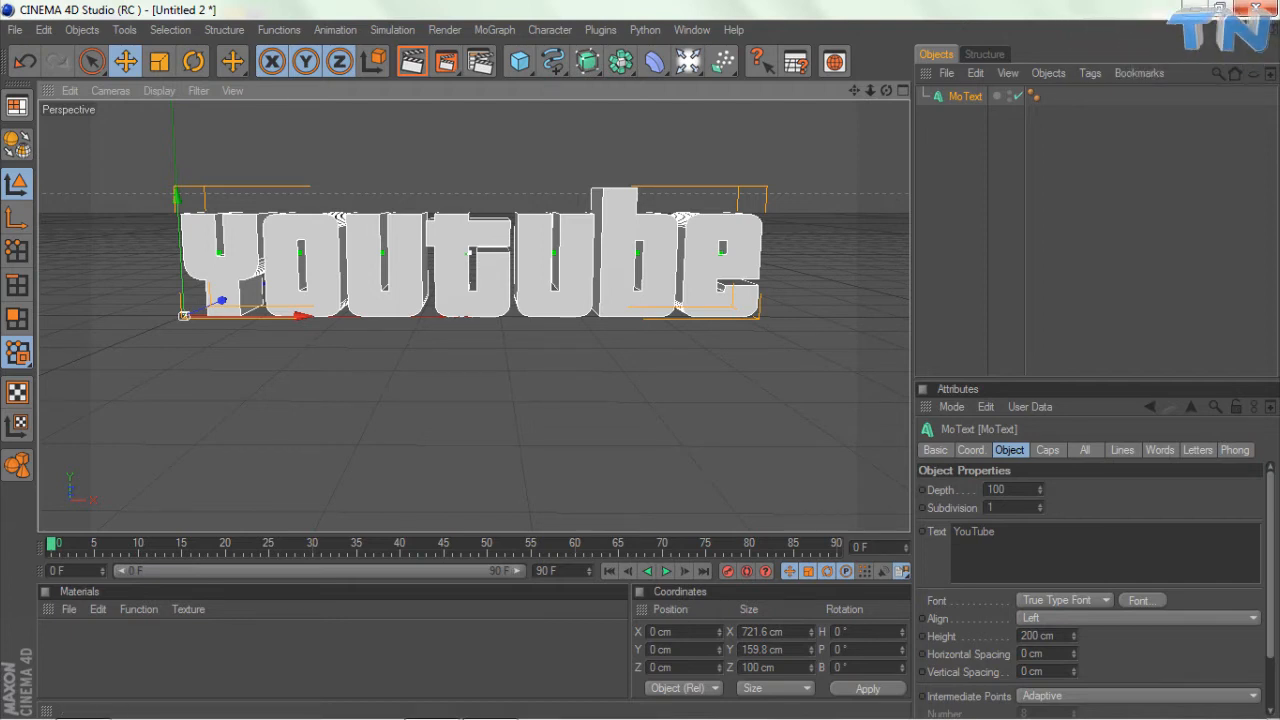
key("ctrl+c")
key("ctrl+v")
double_click(970, 96)
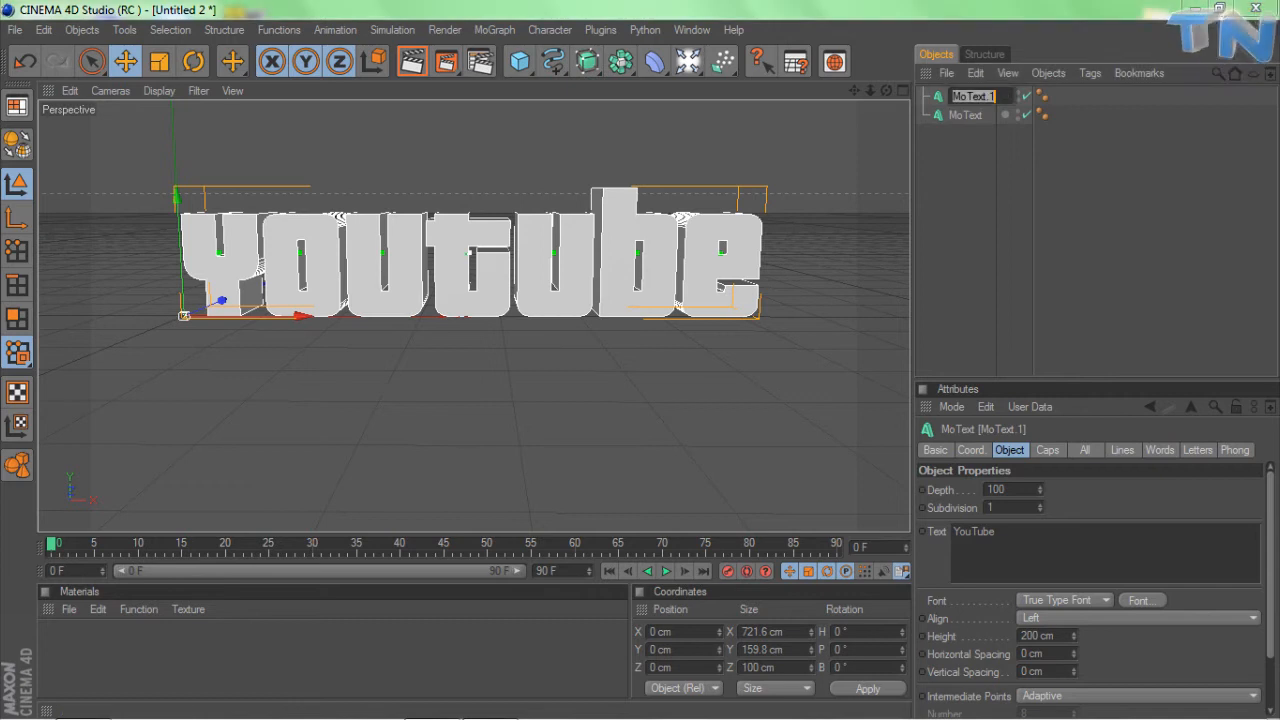
type("2")
key("Tab")
type("1")
key("Return")
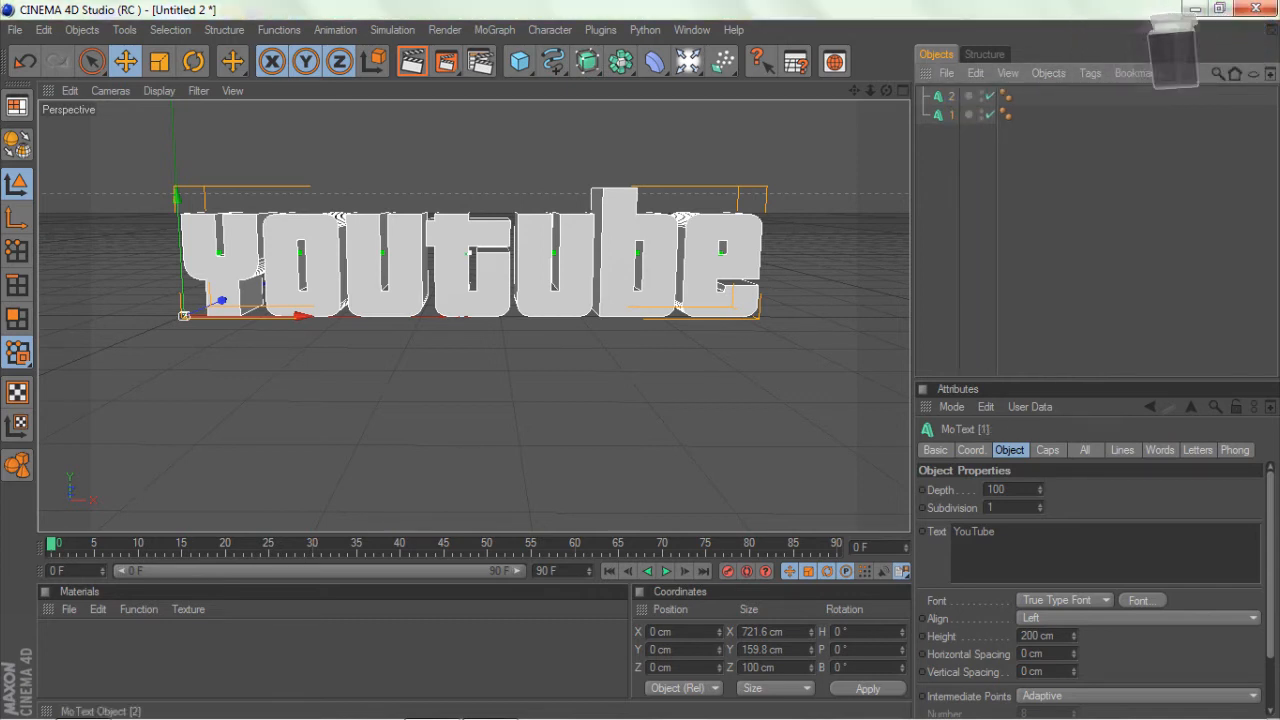
Give text object 2 a Fillet Cap at the start with 3 steps and a 3 cm radius
left_click(1047, 450)
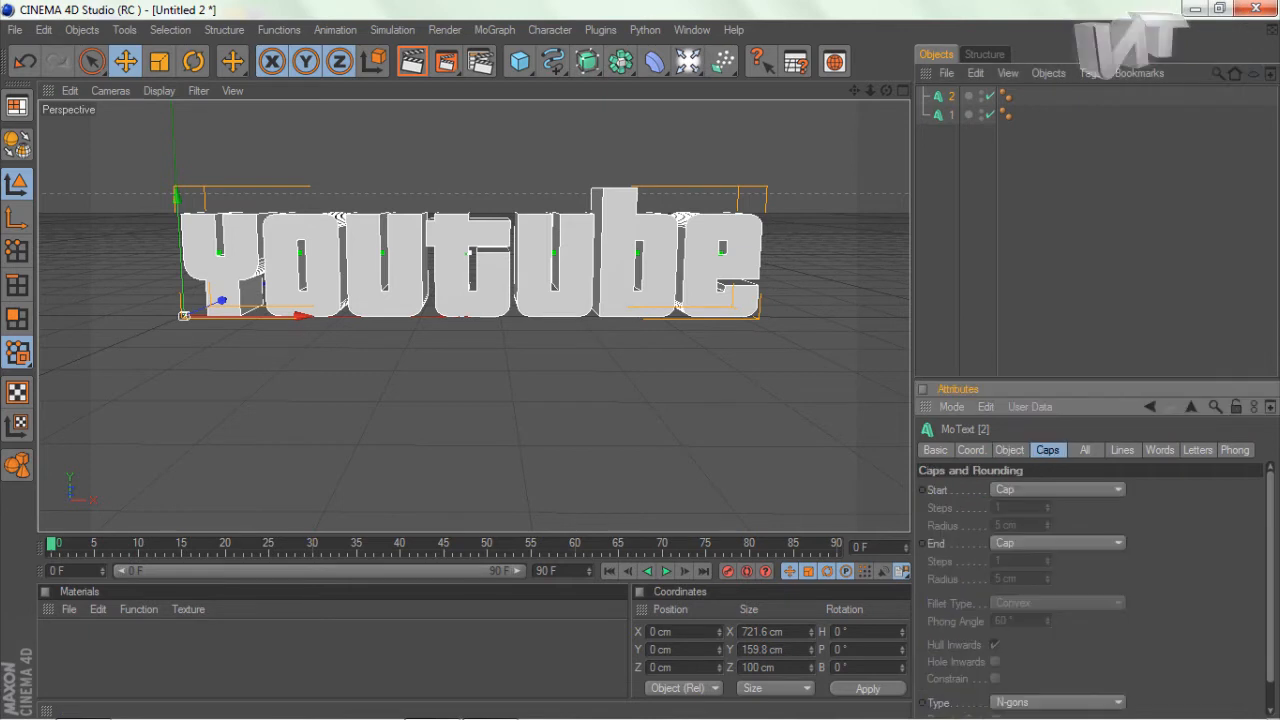
left_click(1057, 489)
left_click(1025, 487)
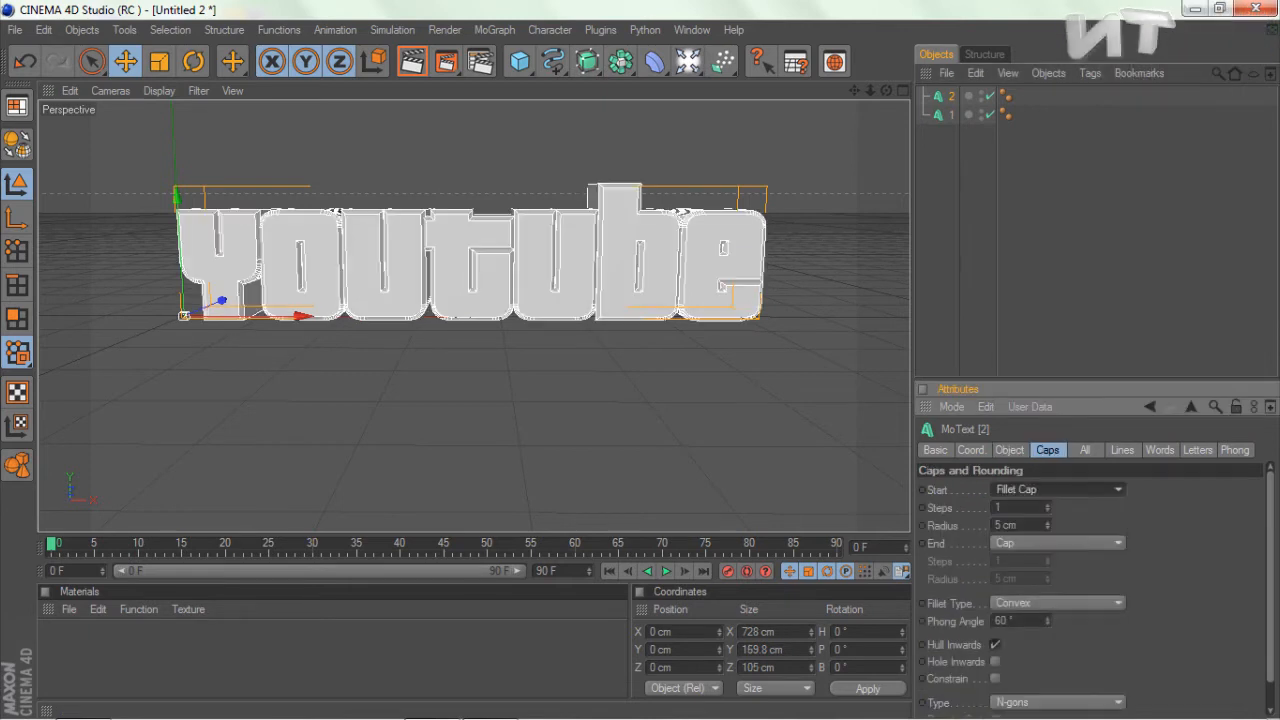
left_click(1047, 505)
left_click(1047, 505)
left_click(1047, 528)
left_click(1047, 528)
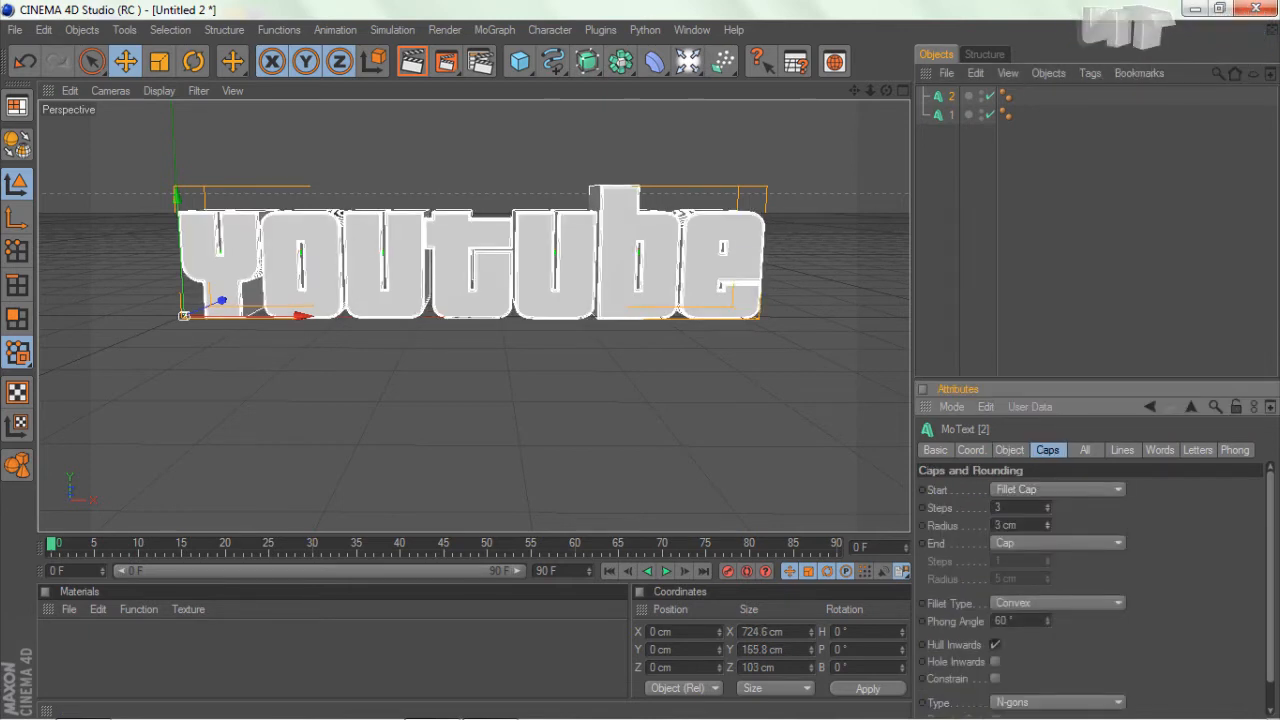
Give text object 2 a Fillet Cap at the end with 3 steps and a 3 cm radius
left_click(1057, 543)
left_click(1017, 614)
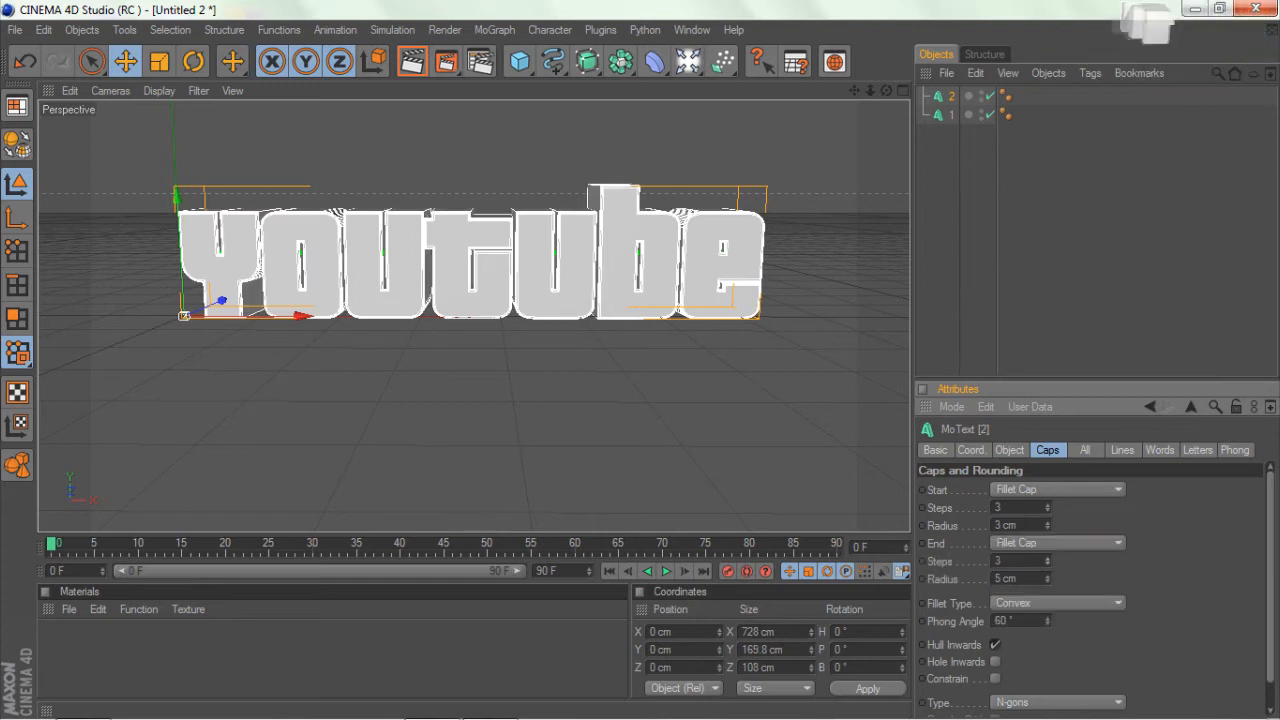
left_click(1047, 582)
left_click(1047, 582)
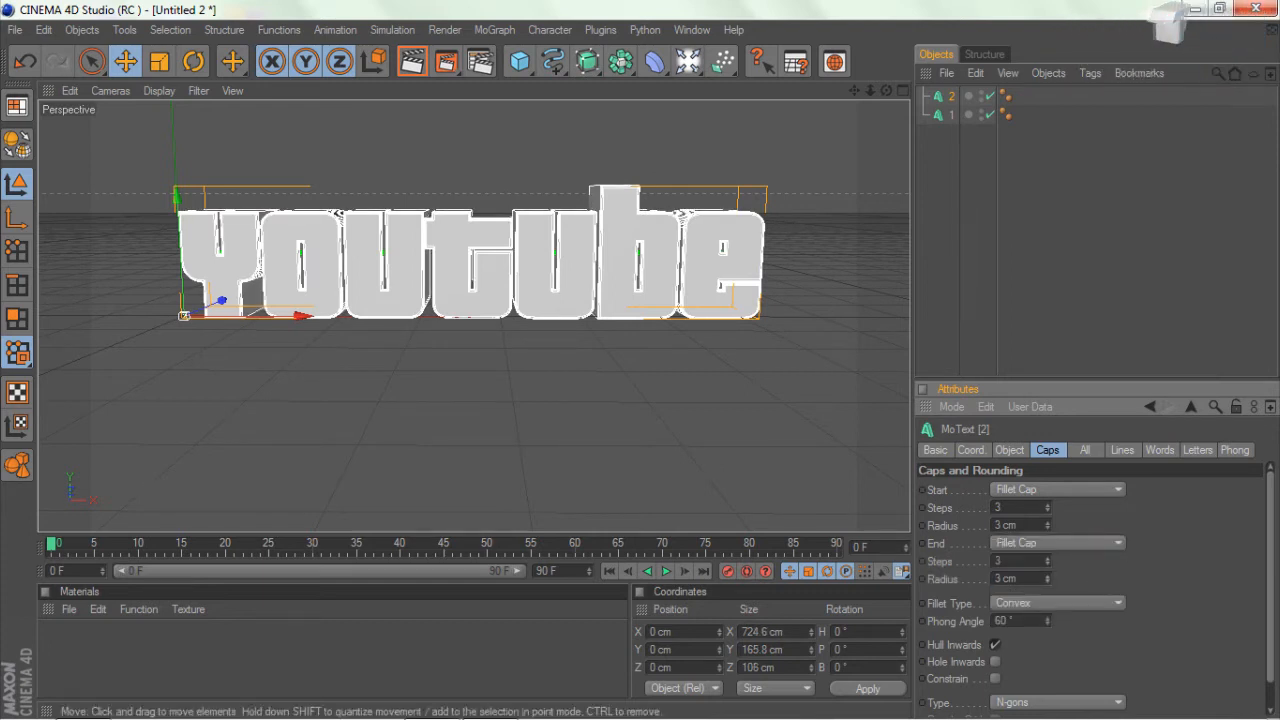
left_click(690, 420)
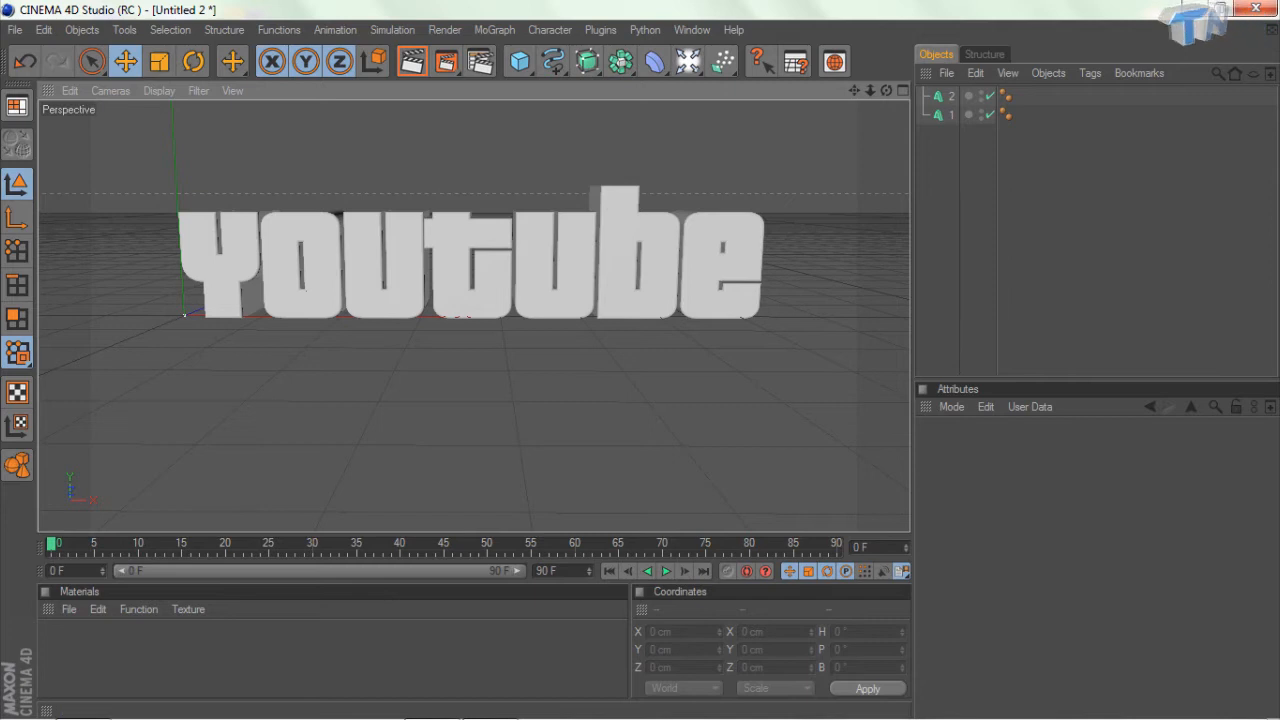
Add a camera to the scene, look through it and orbit to an angled view of the text
left_click(688, 61)
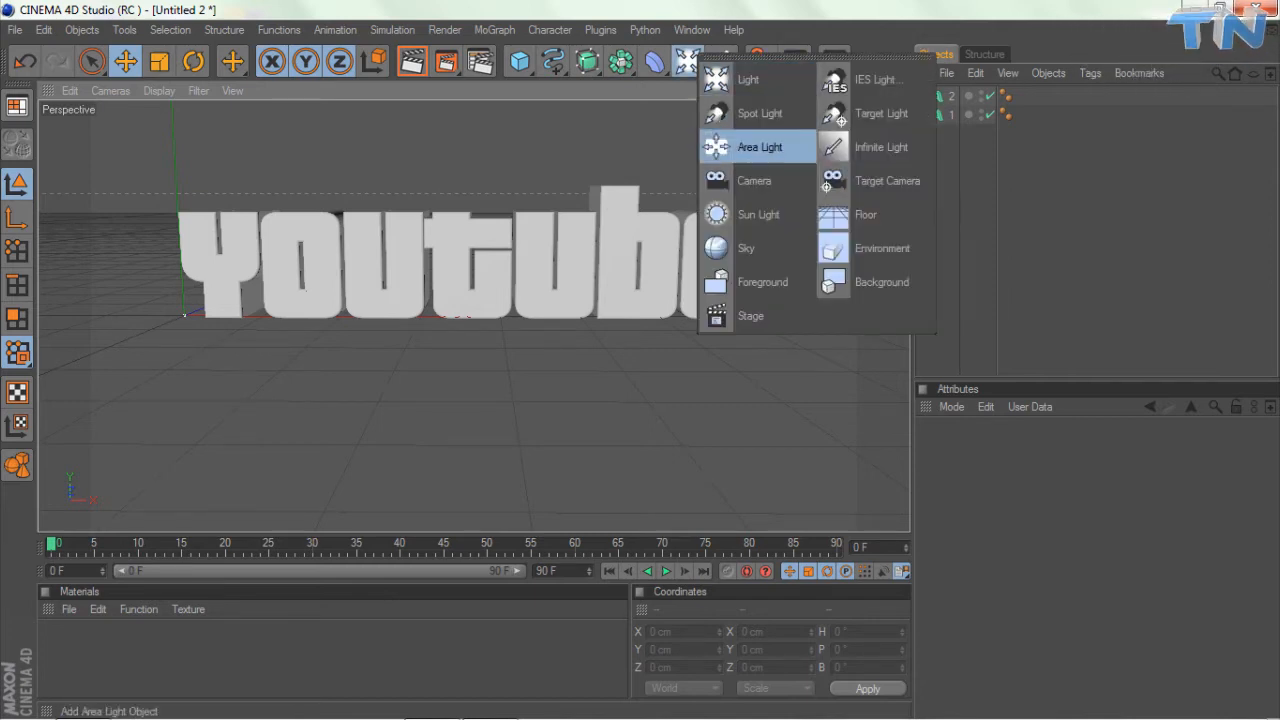
left_click(754, 180)
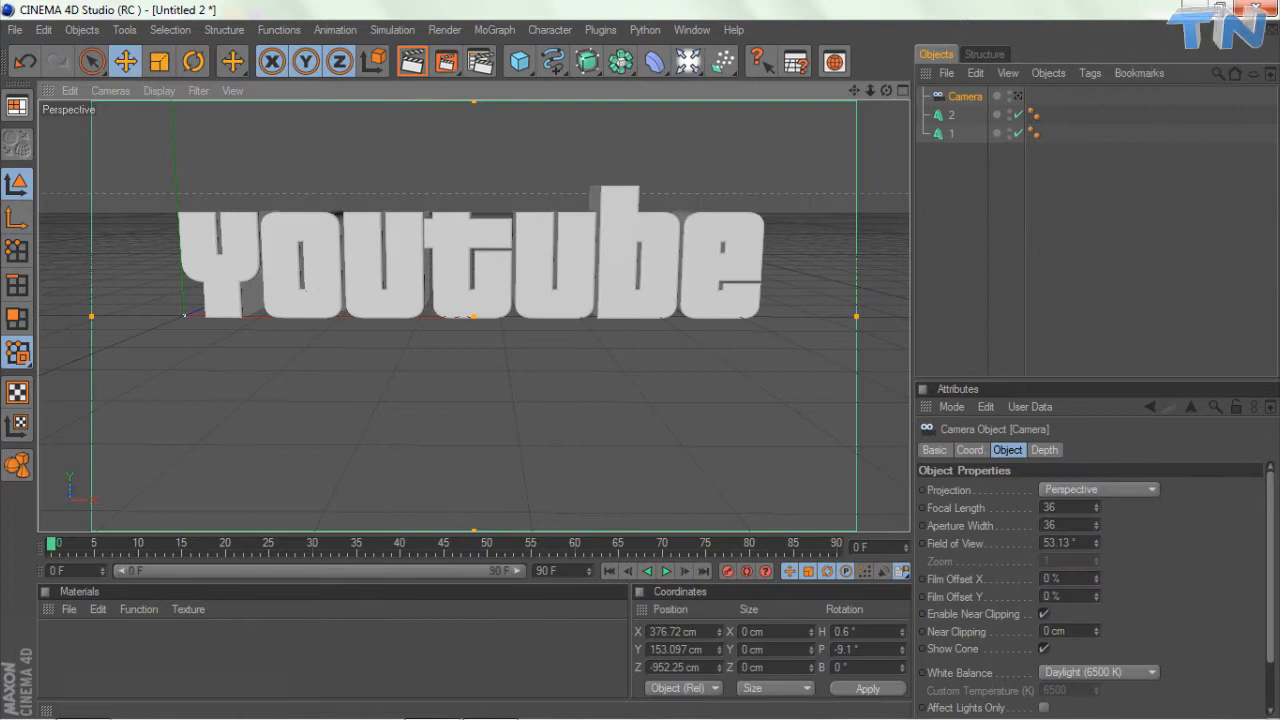
left_click(1018, 96)
left_click_drag(854, 90, 840, 290)
left_click_drag(886, 90, 365, 106)
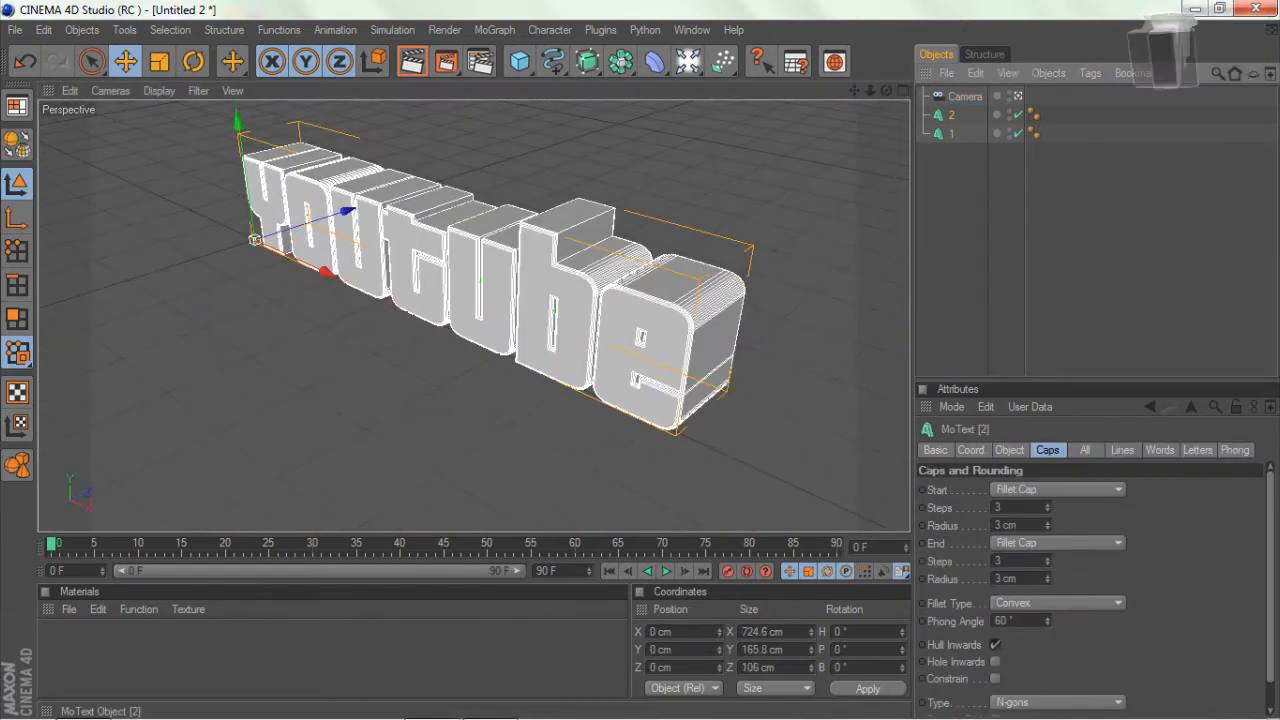
Set the depth of text object 2 to 50 and move it back along Z to about 24 cm
left_click_drag(347, 210, 350, 209)
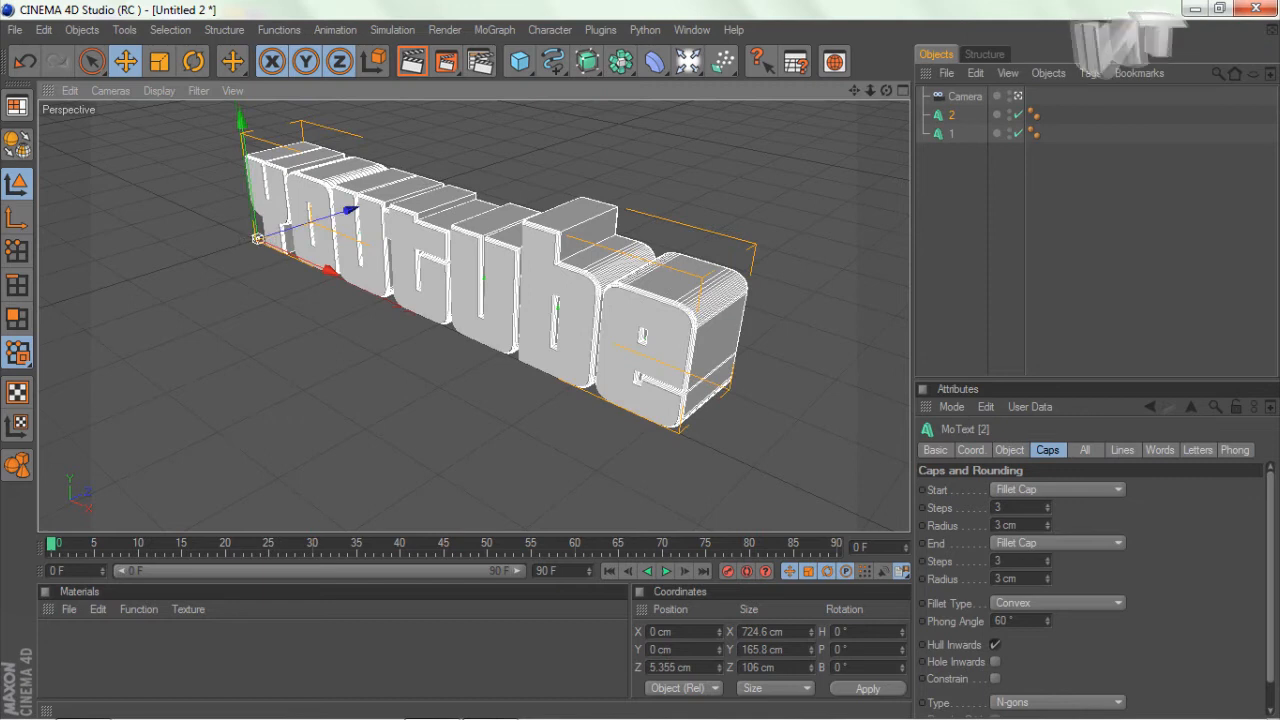
left_click(971, 450)
left_click(1009, 450)
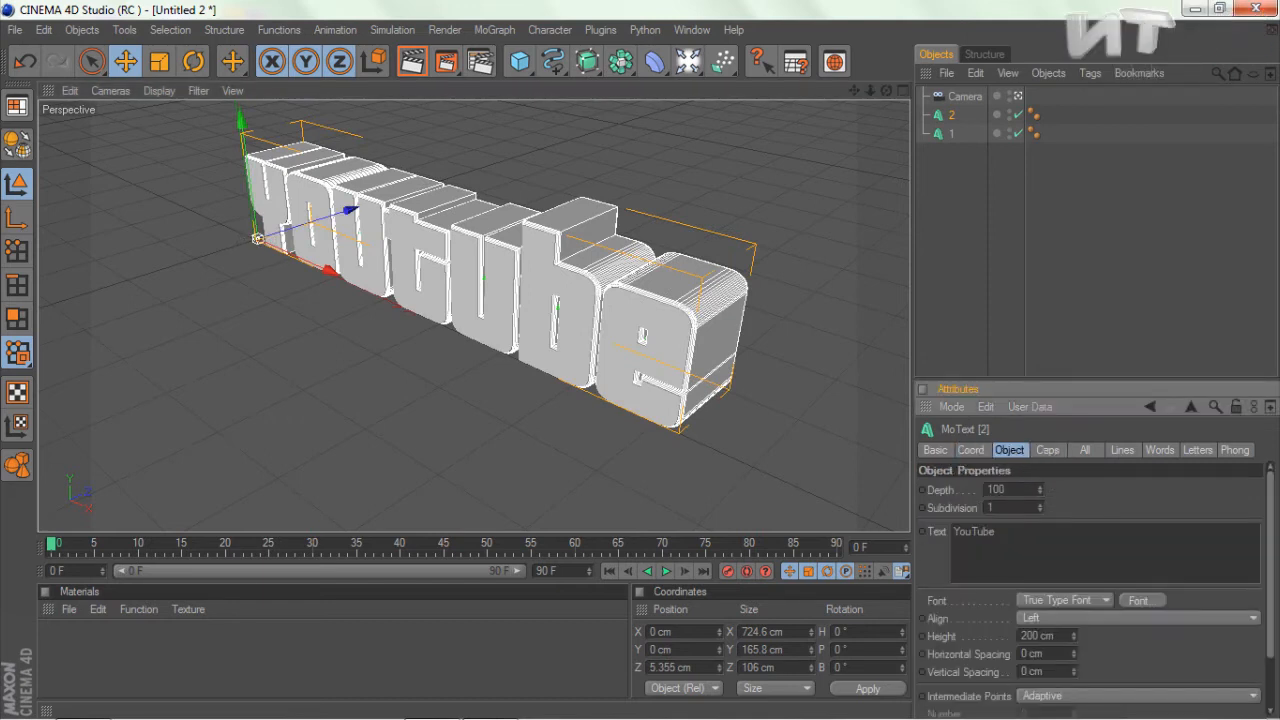
key("BackSpace")
type("0")
key("Return")
left_click_drag(257, 238, 262, 240)
left_click_drag(361, 207, 358, 208)
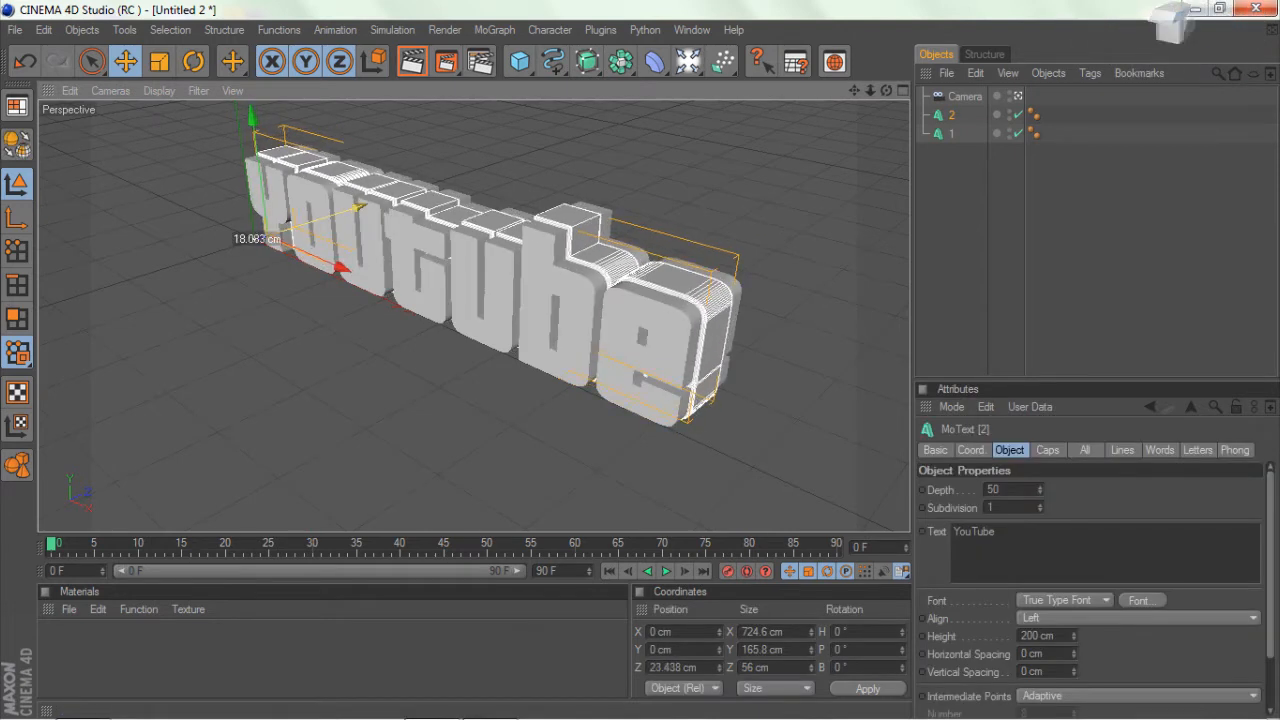
left_click_drag(358, 207, 359, 206)
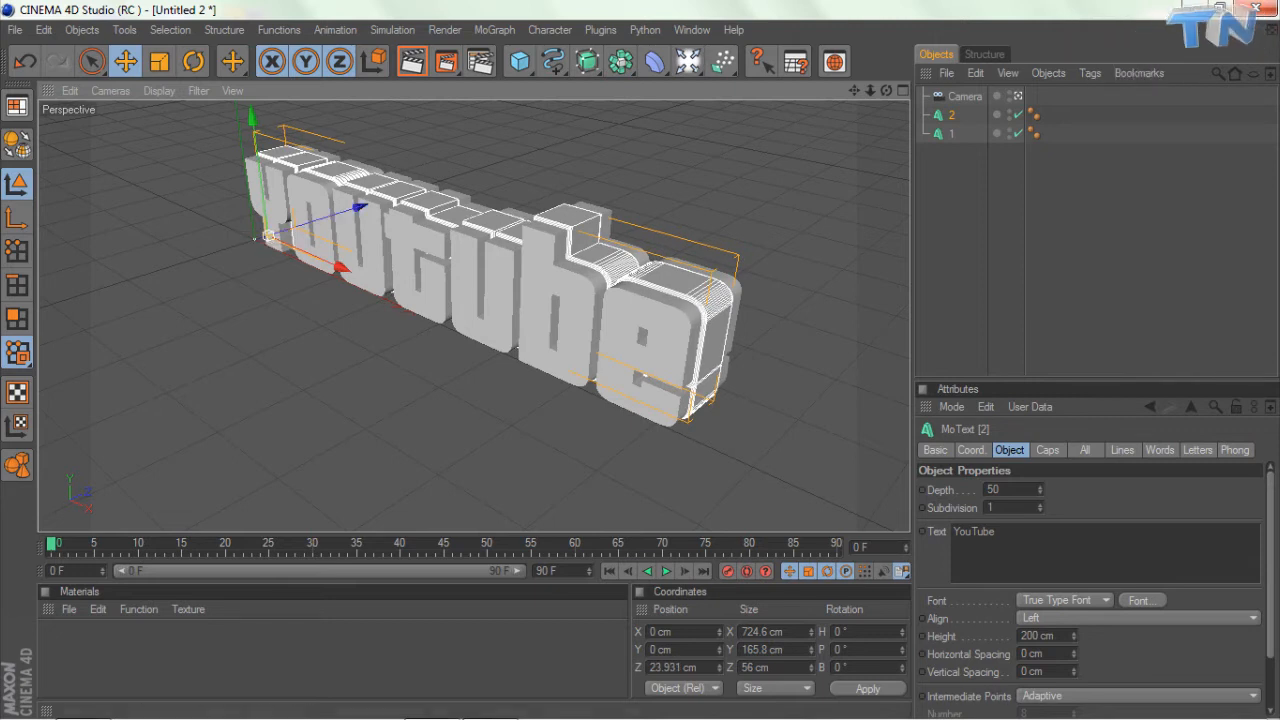
Leave the camera view and set the horizontal spacing of both text objects to 1 cm
left_click(1017, 96)
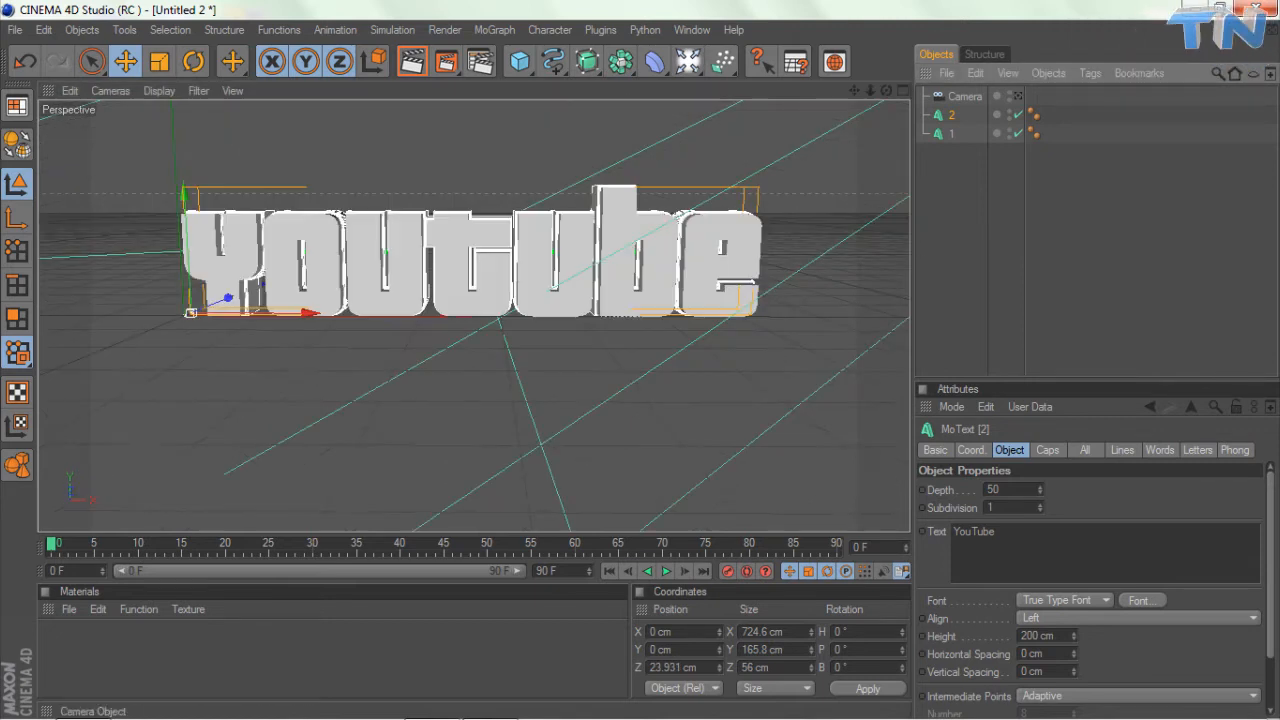
left_click(187, 314)
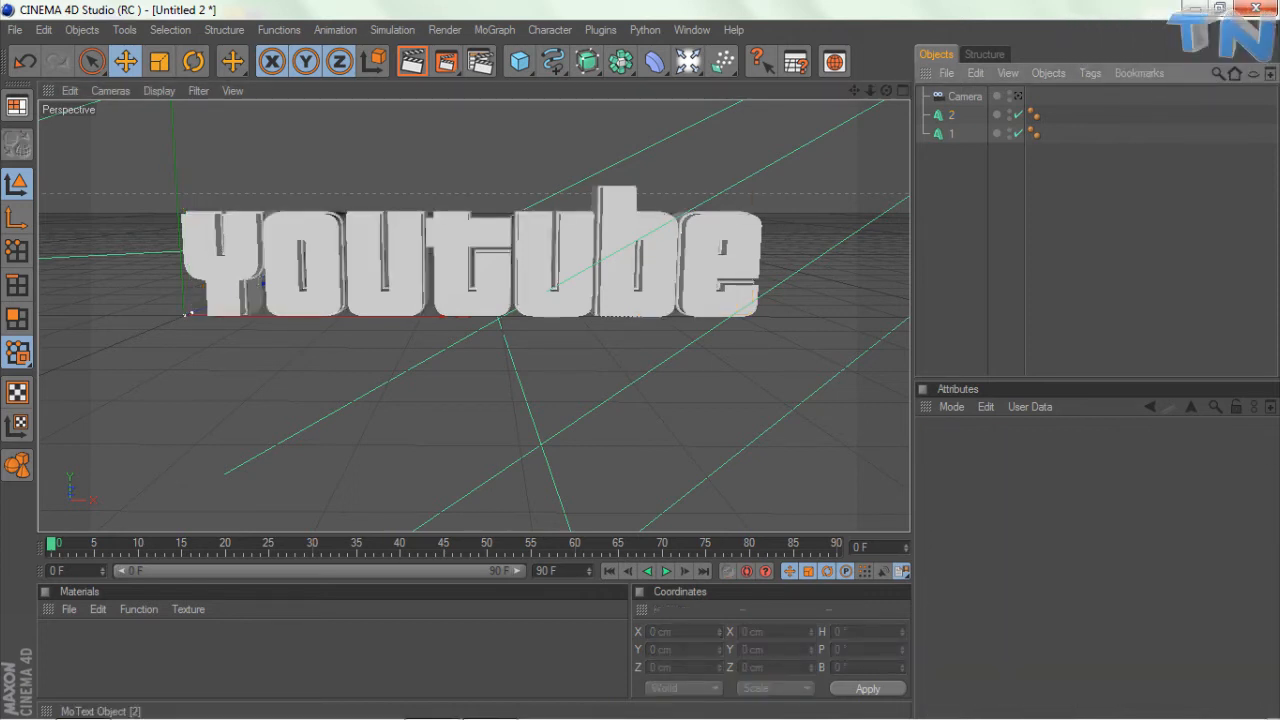
left_click_drag(964, 161, 964, 161)
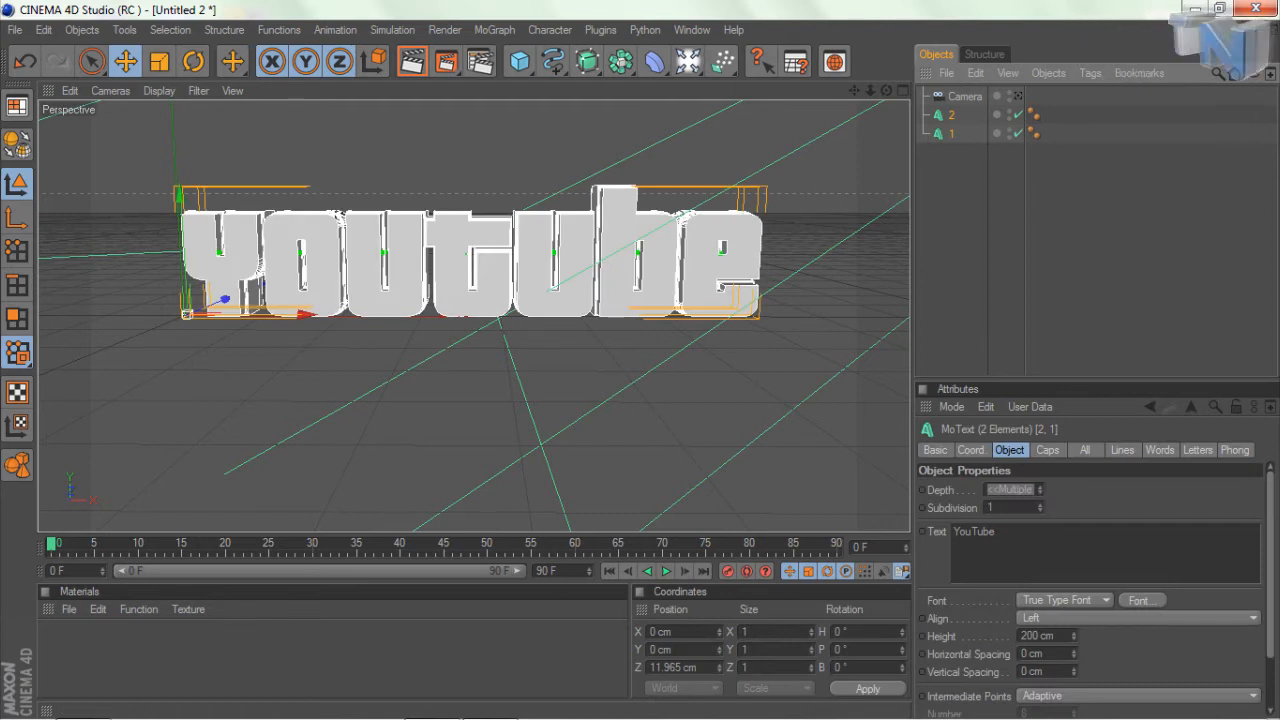
left_click(1074, 651)
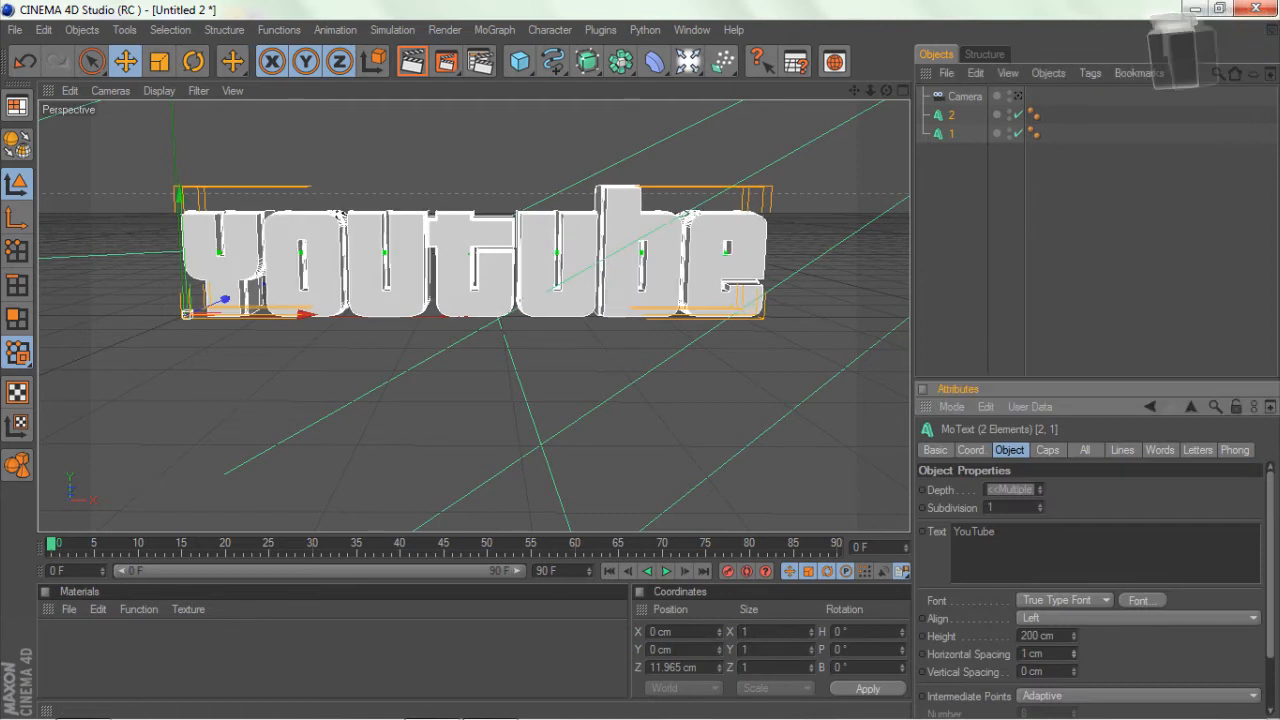
left_click(640, 420)
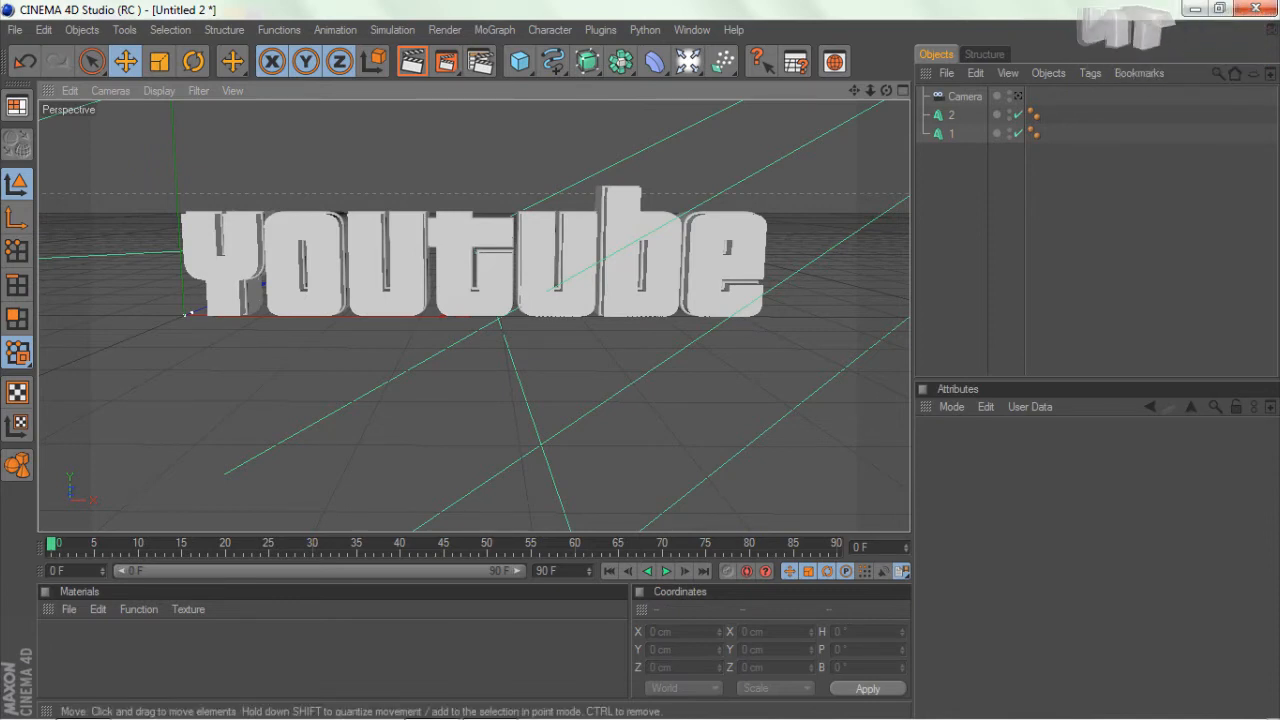
Create a new material and set its color to light red with RGB 246, 73, 73
double_click(70, 645)
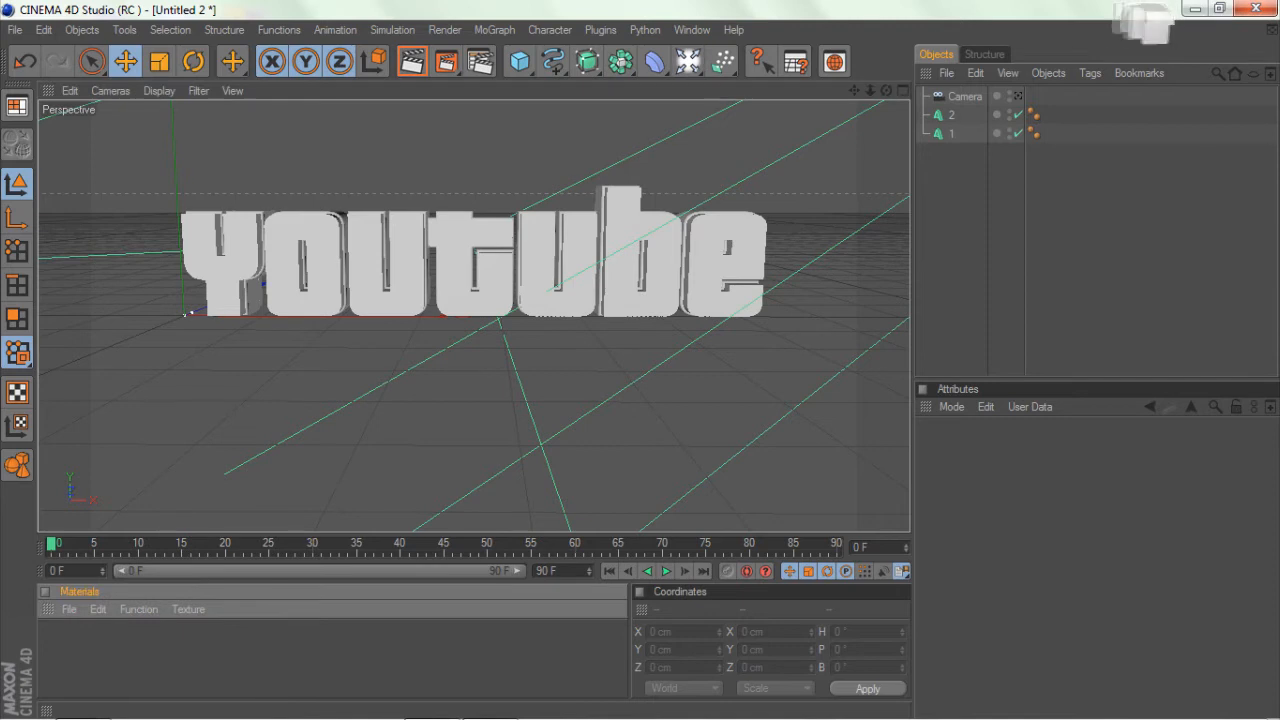
double_click(53, 637)
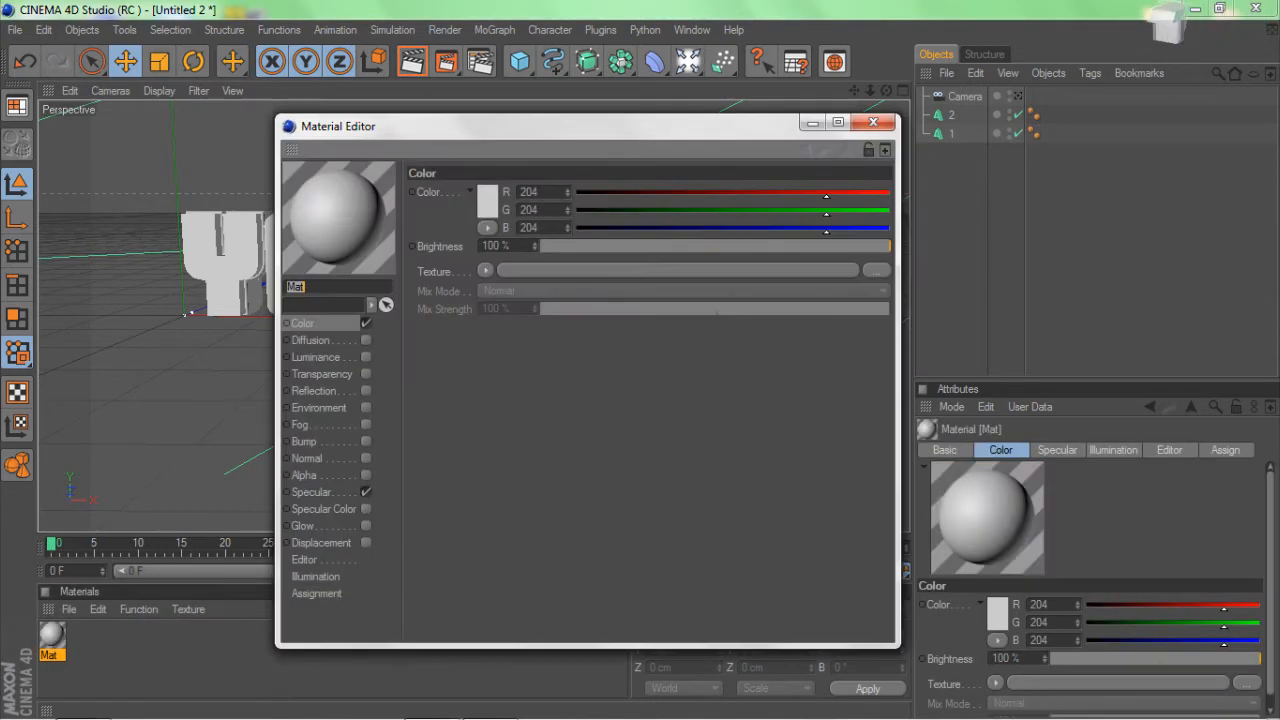
left_click(487, 200)
left_click(465, 124)
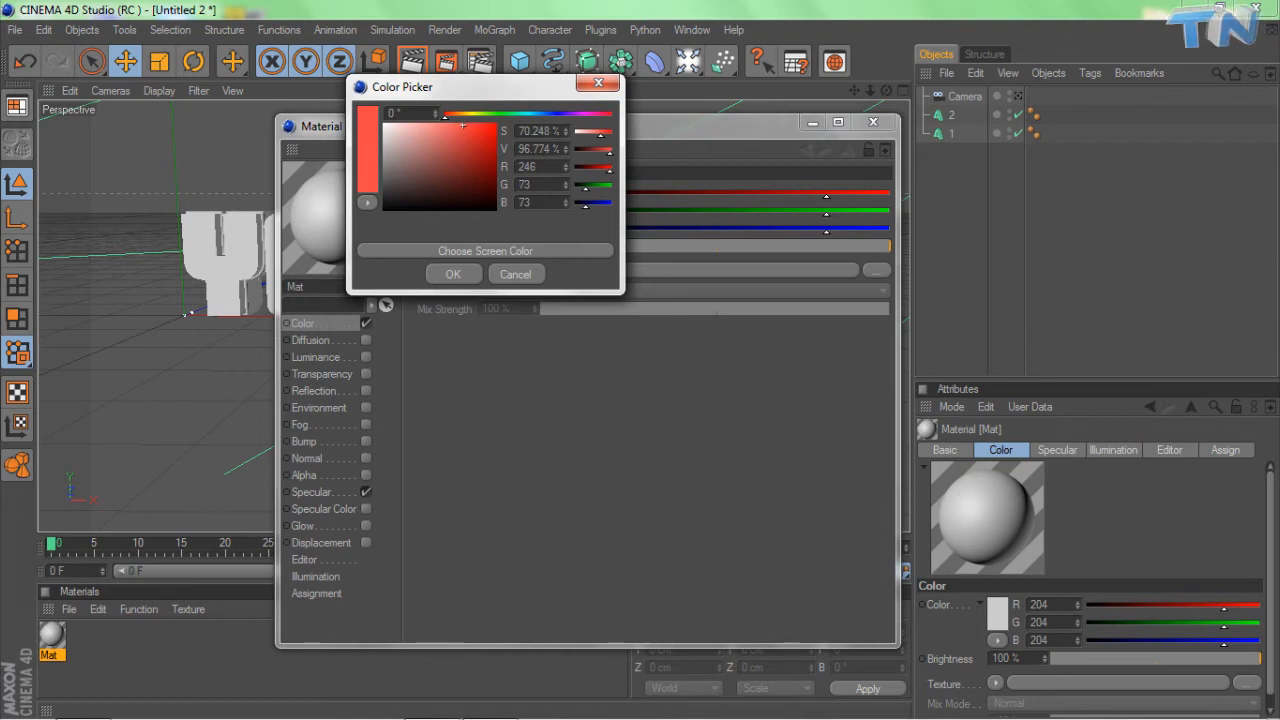
left_click(452, 274)
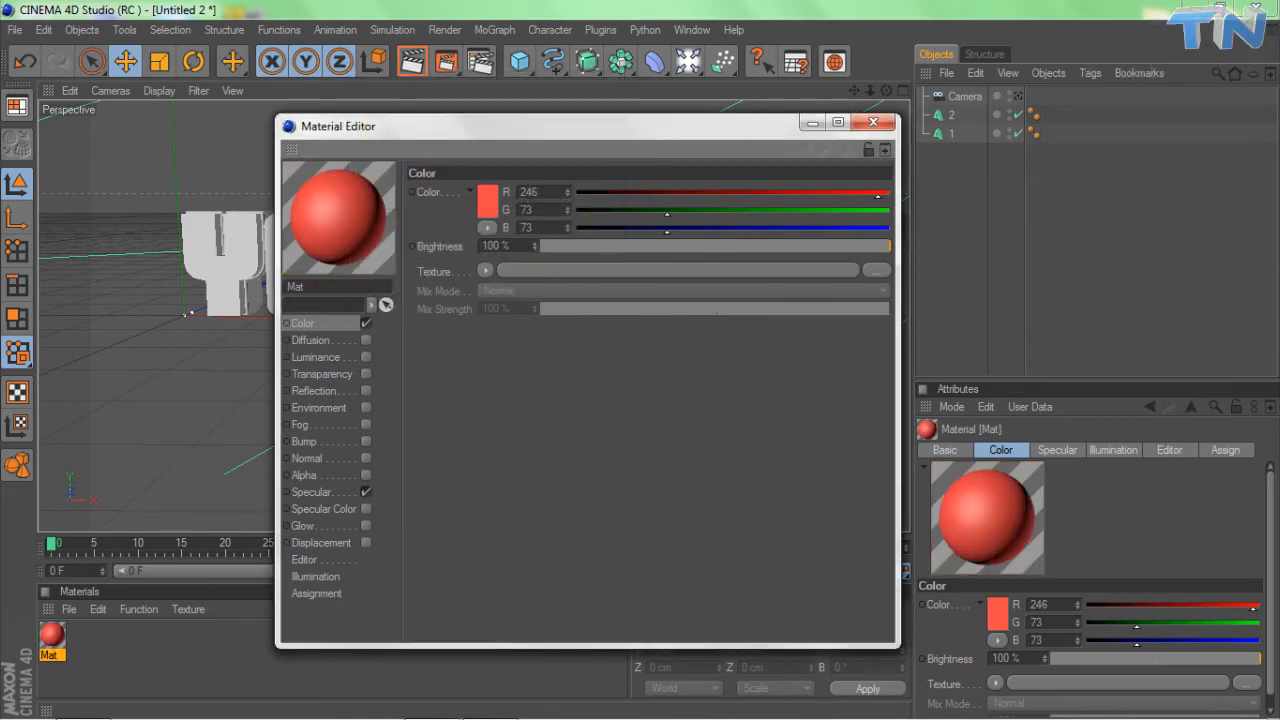
Enable glow on the red material with 30 % inner strength, 3 % outer strength and a 0 cm radius
left_click(366, 526)
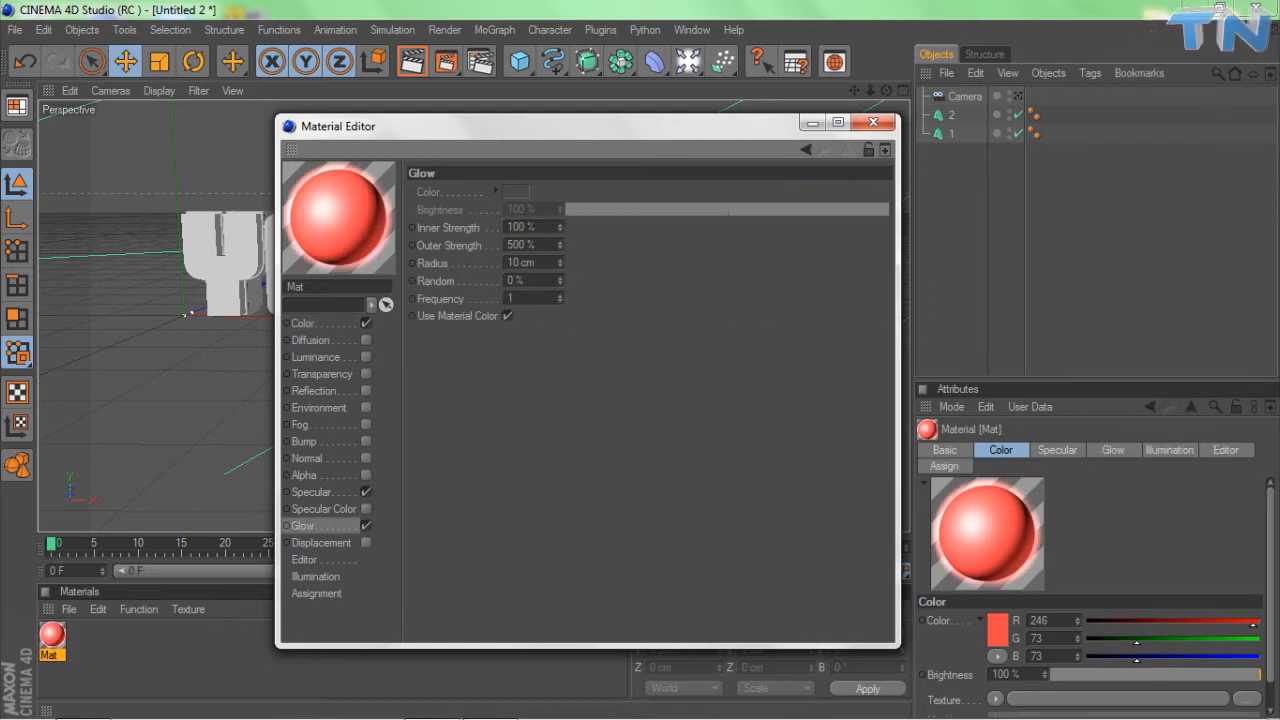
type("30")
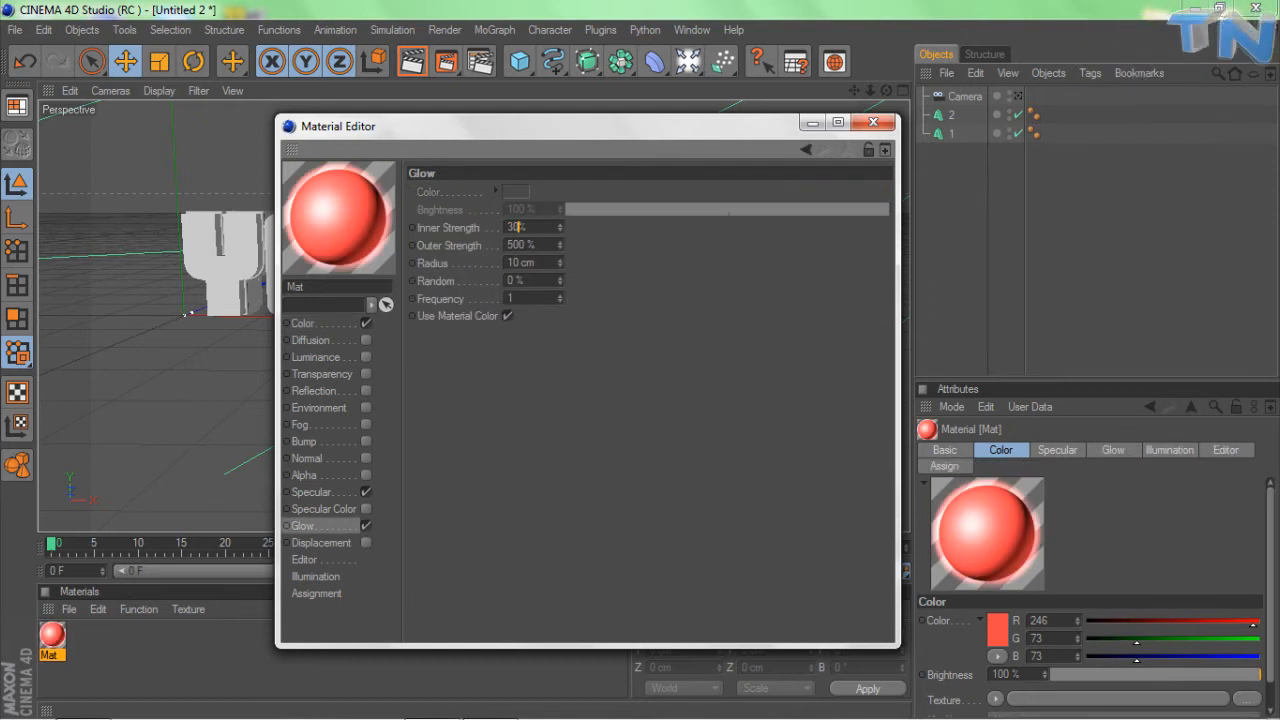
key("Return")
type("3")
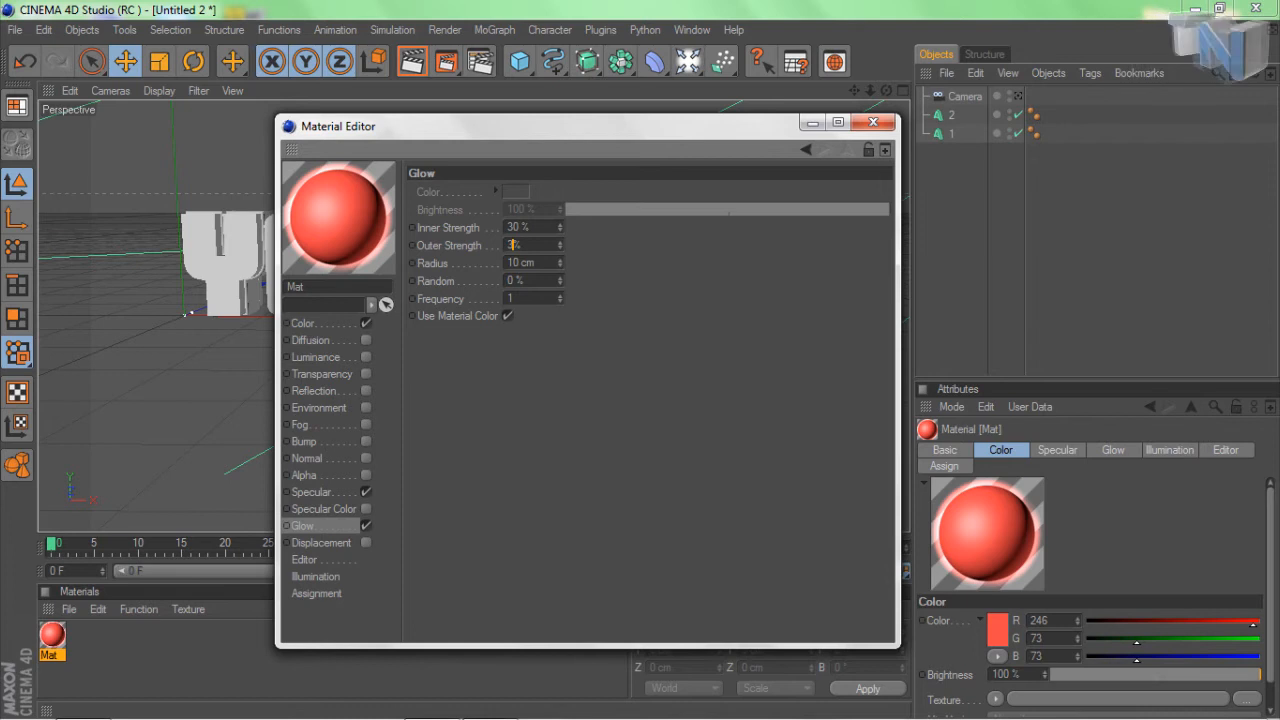
key("Return")
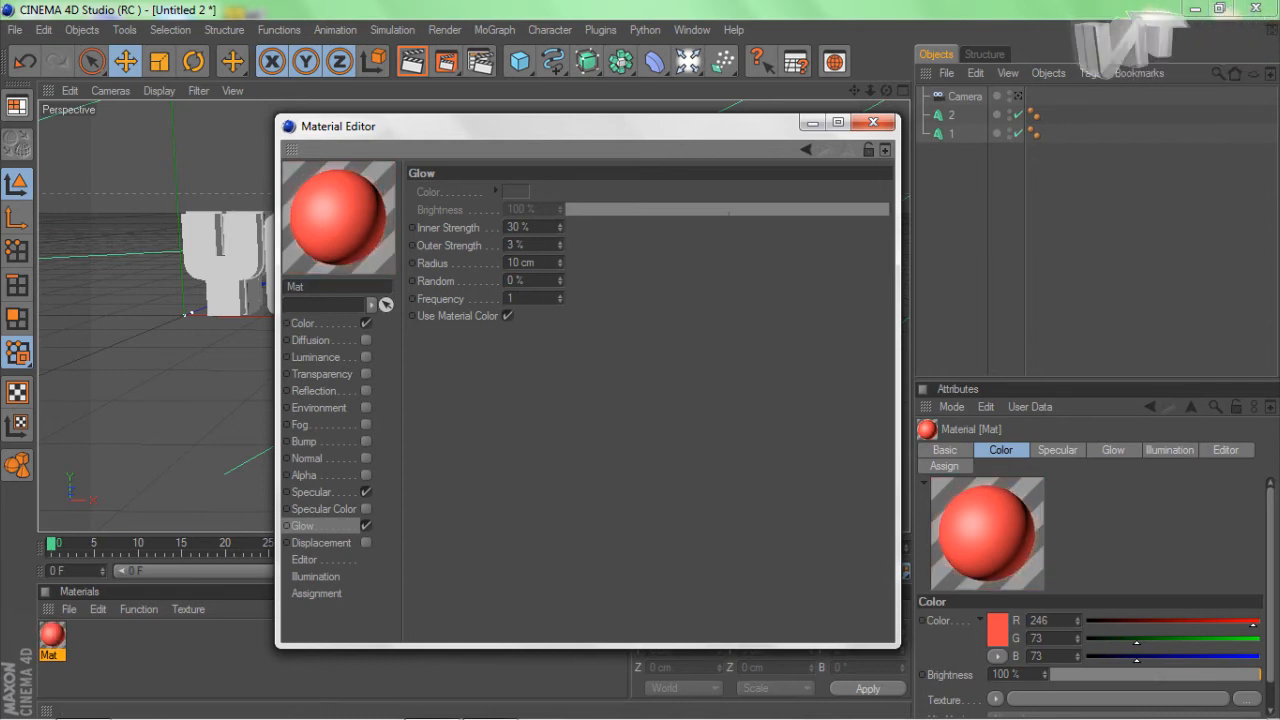
type("0")
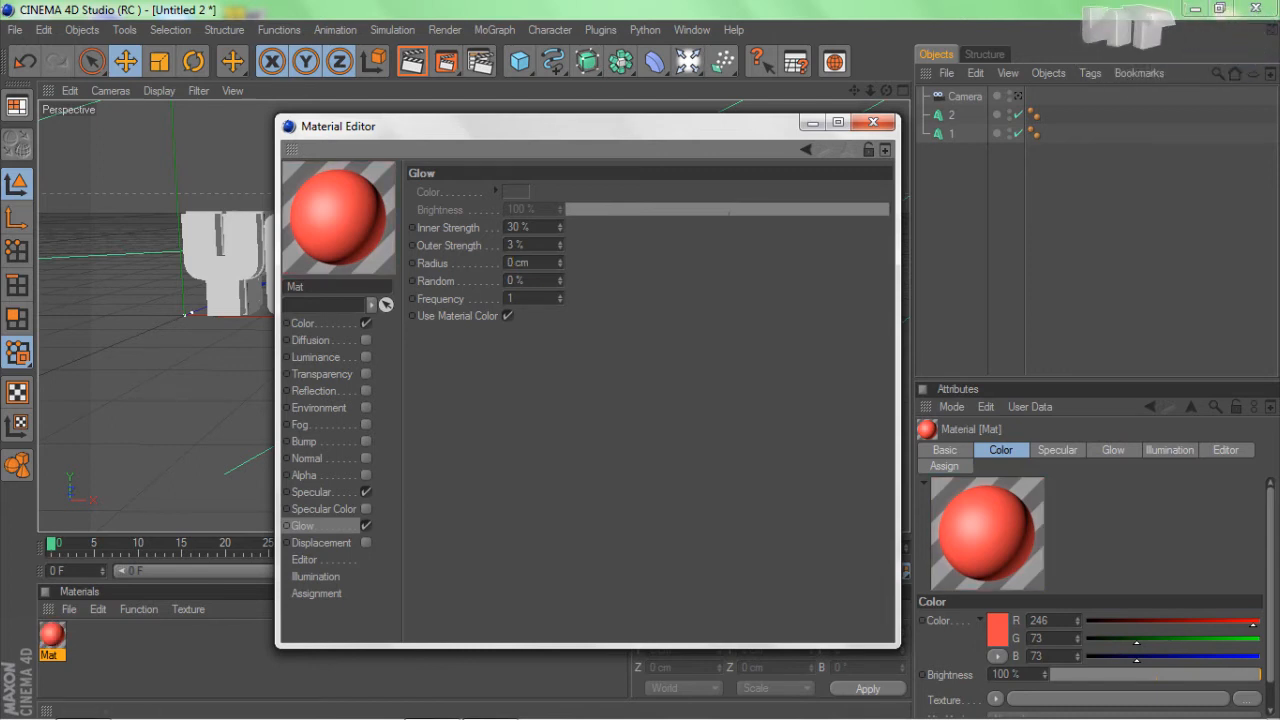
Try the Metal specular mode on the red material and return it to Plastic
left_click(312, 492)
left_click(600, 252)
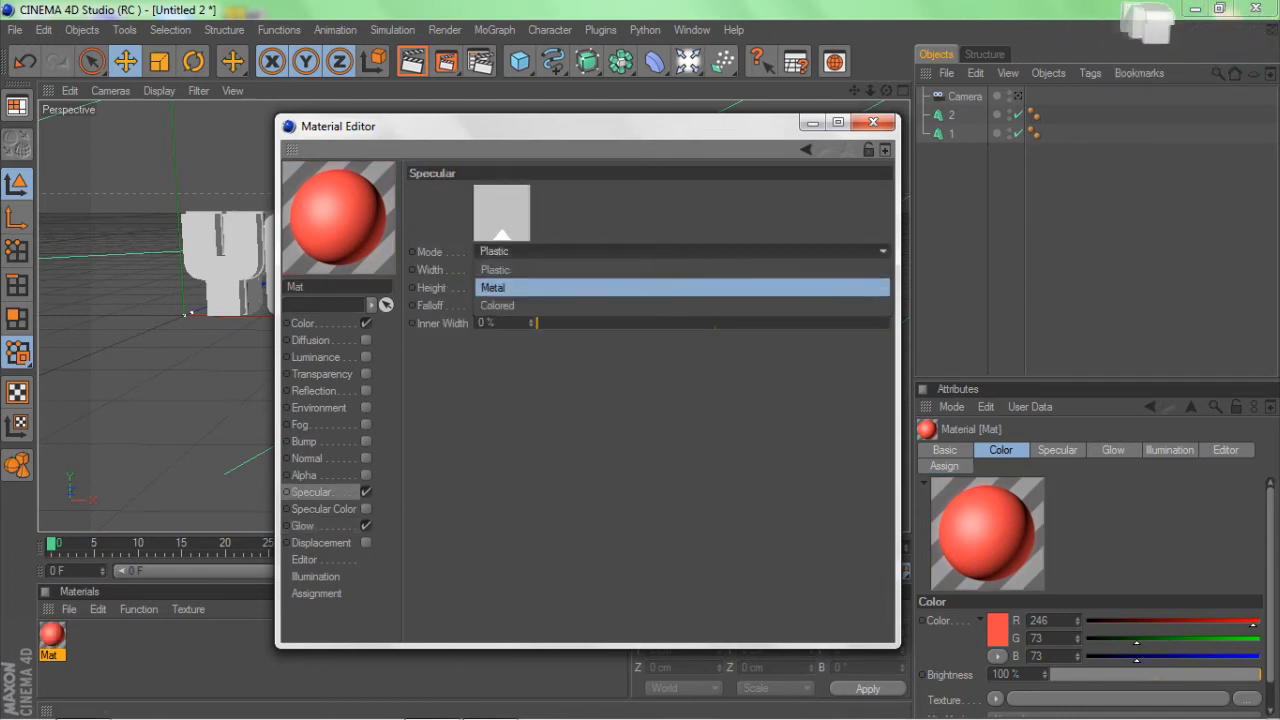
left_click(600, 287)
left_click(600, 252)
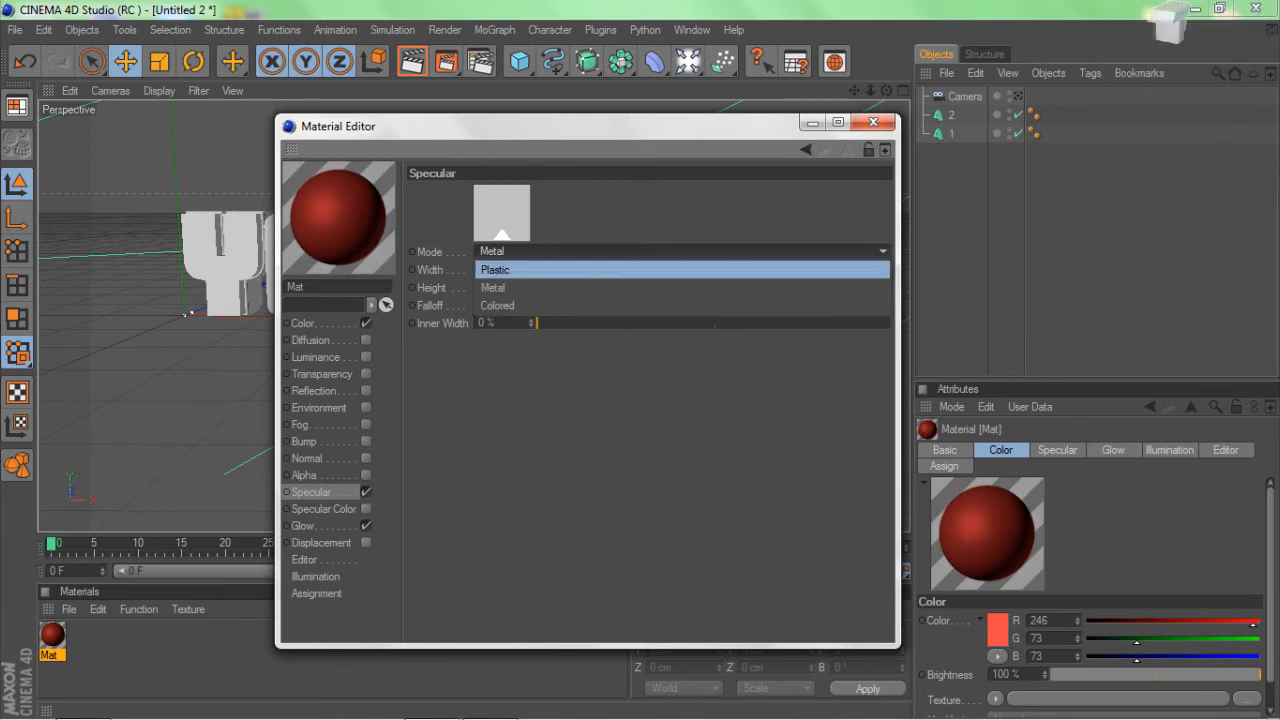
left_click(600, 252)
left_click(600, 252)
left_click(600, 270)
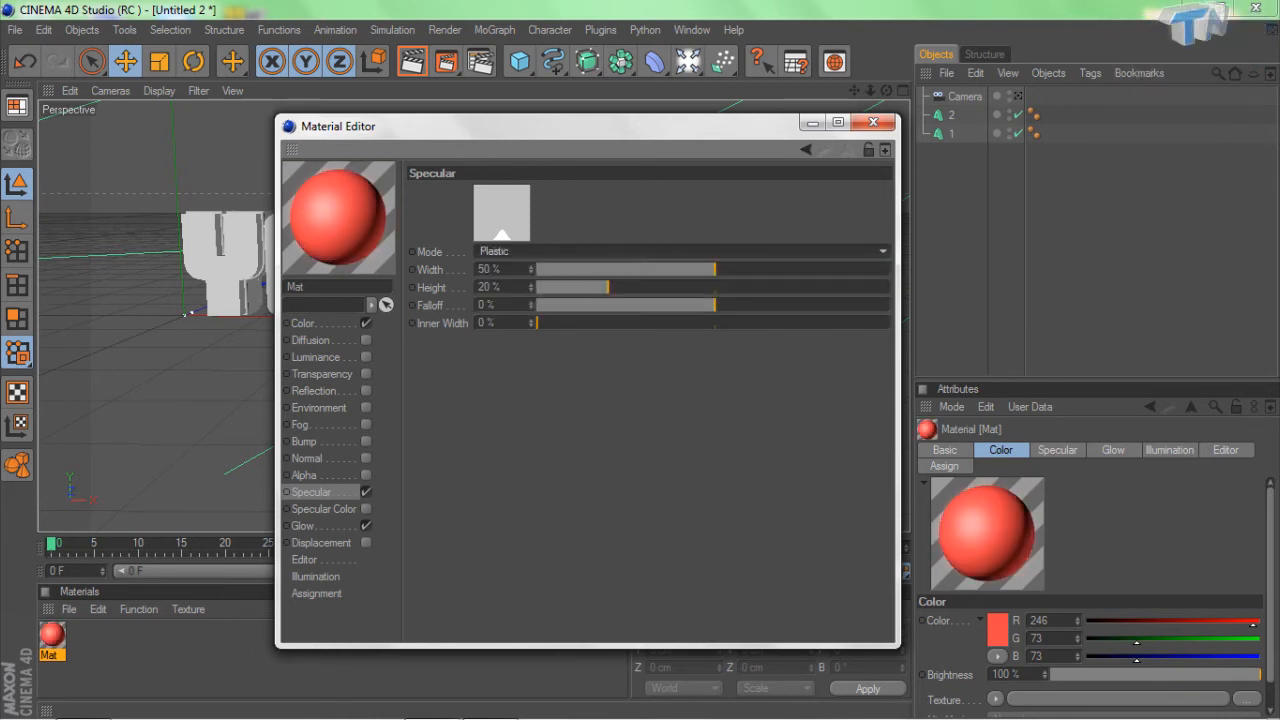
Enable reflection on the red material with a white reflection color and 21 % brightness
left_click(366, 391)
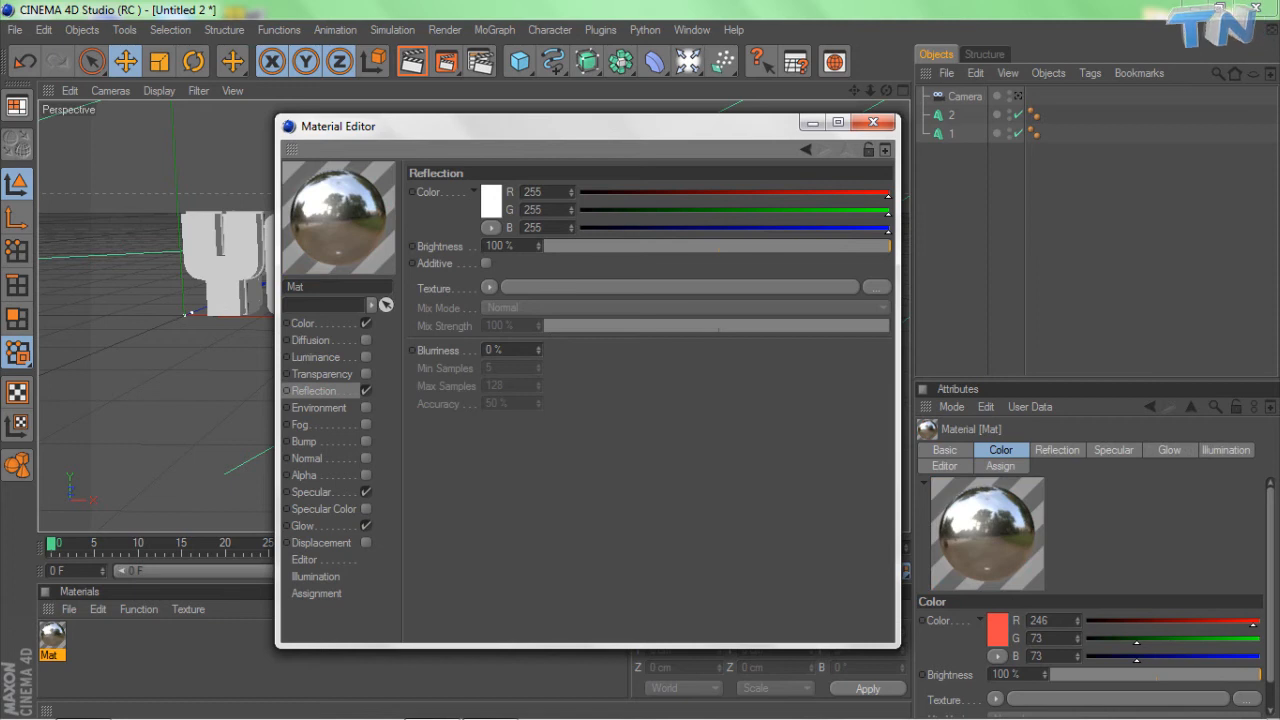
left_click(763, 246)
left_click(589, 228)
left_click(617, 246)
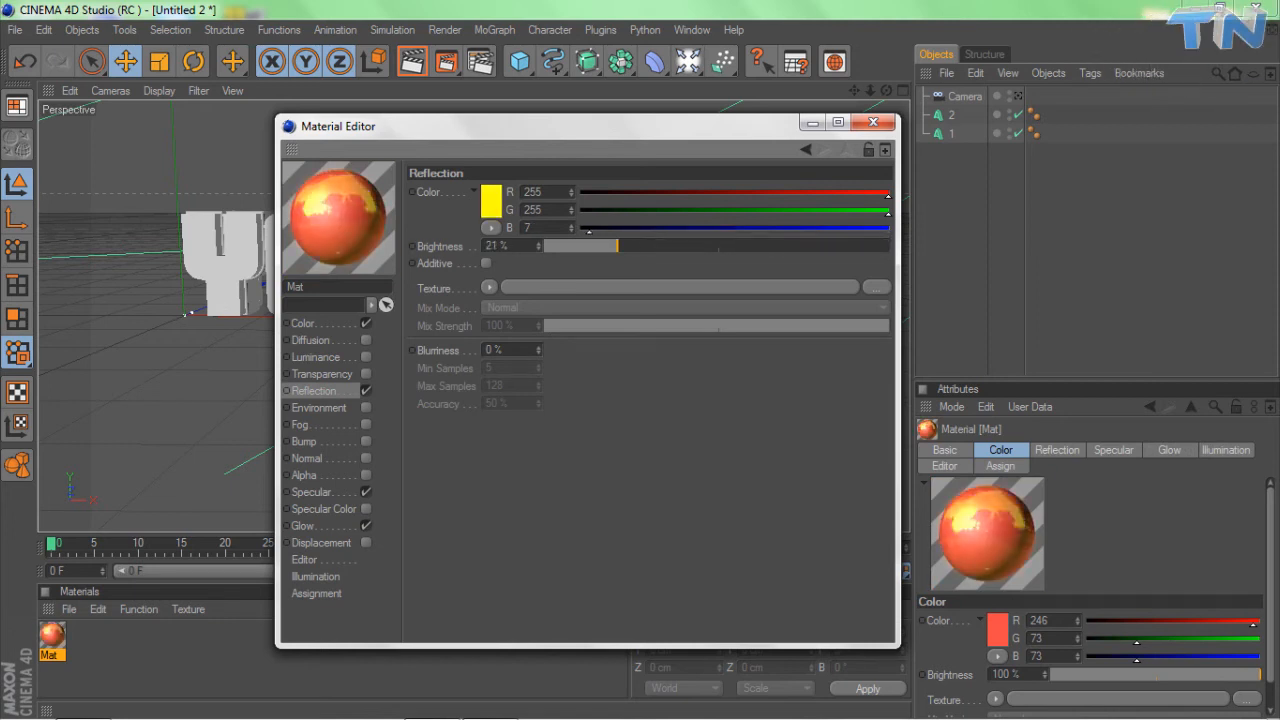
left_click(490, 200)
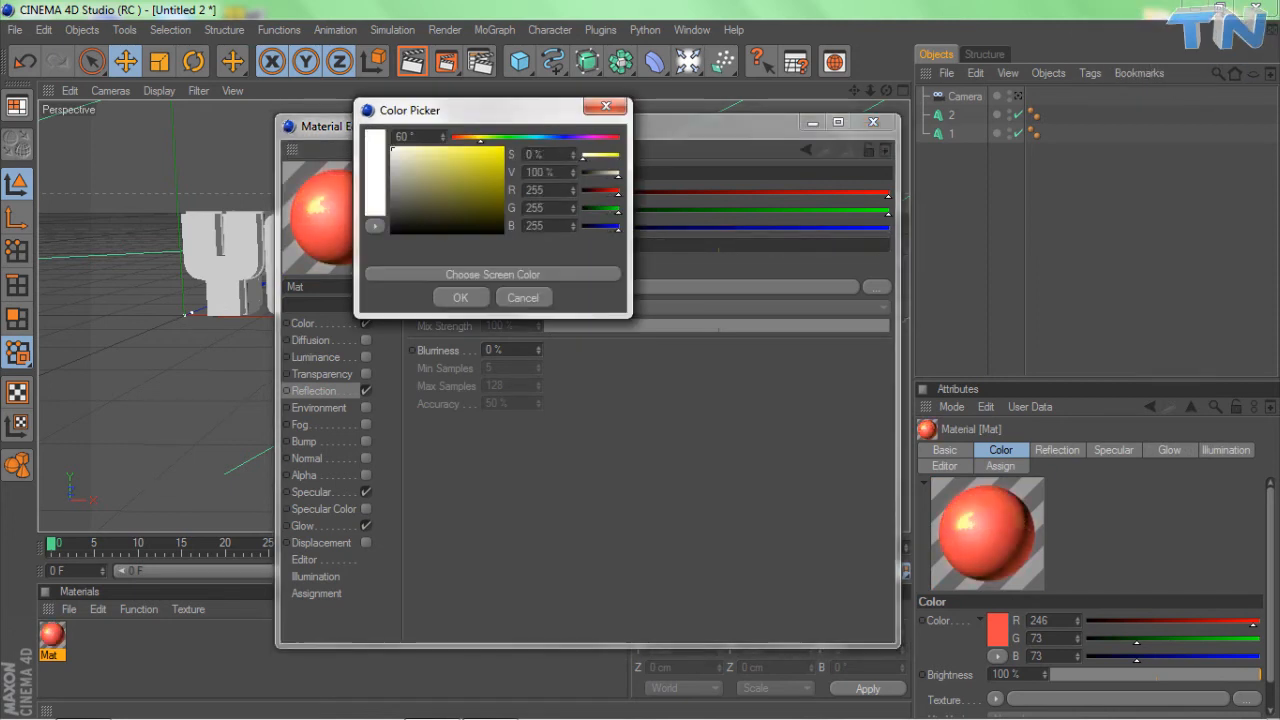
left_click(461, 298)
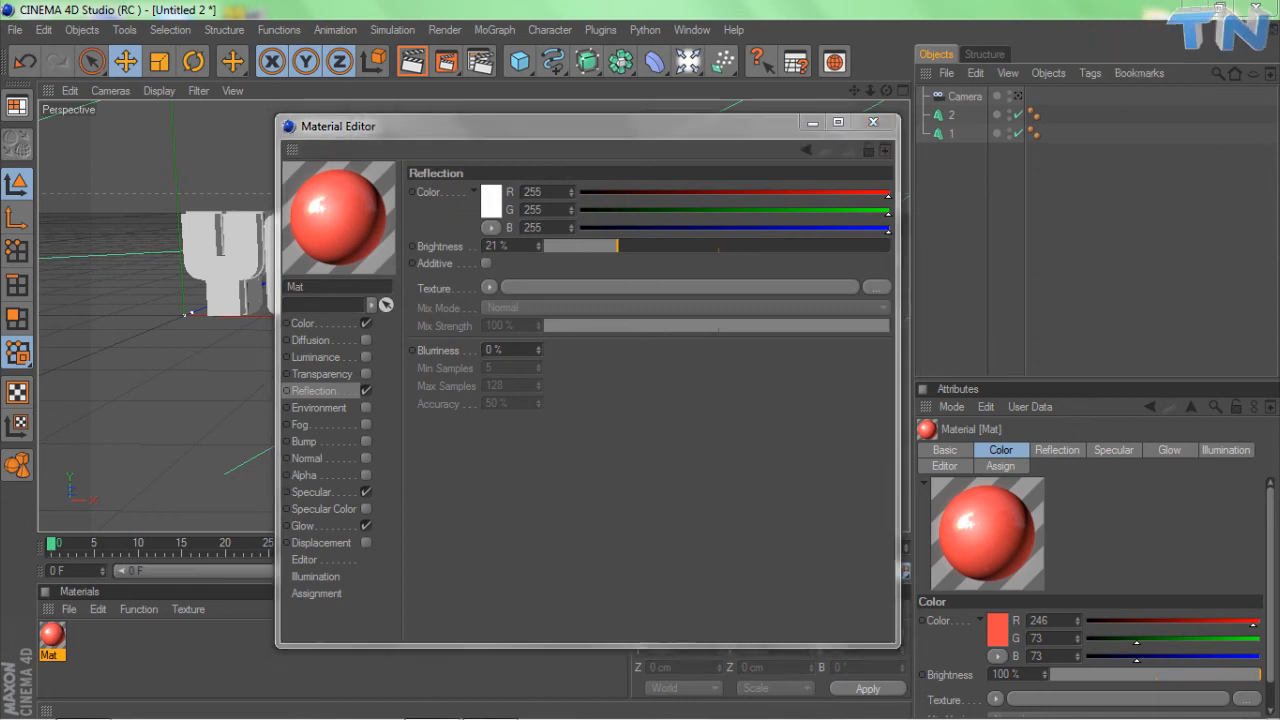
left_click(490, 200)
left_click_drag(451, 155, 383, 209)
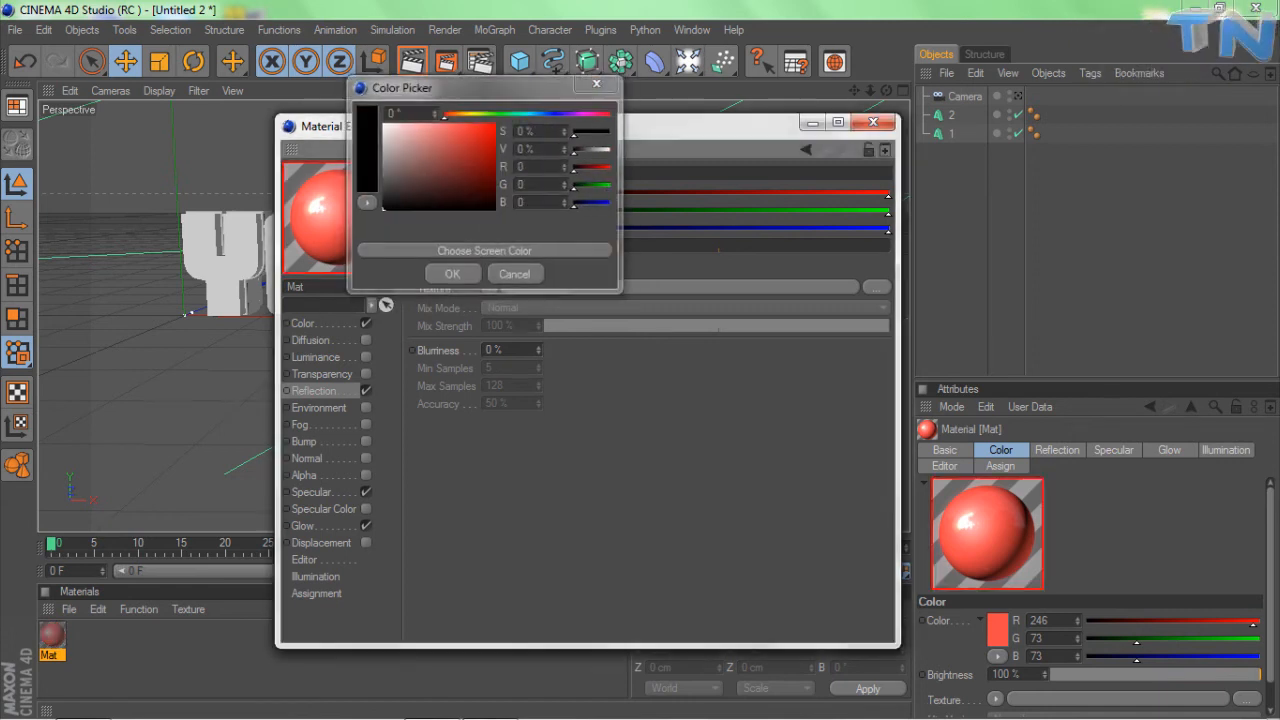
left_click(515, 274)
left_click(366, 391)
left_click(366, 391)
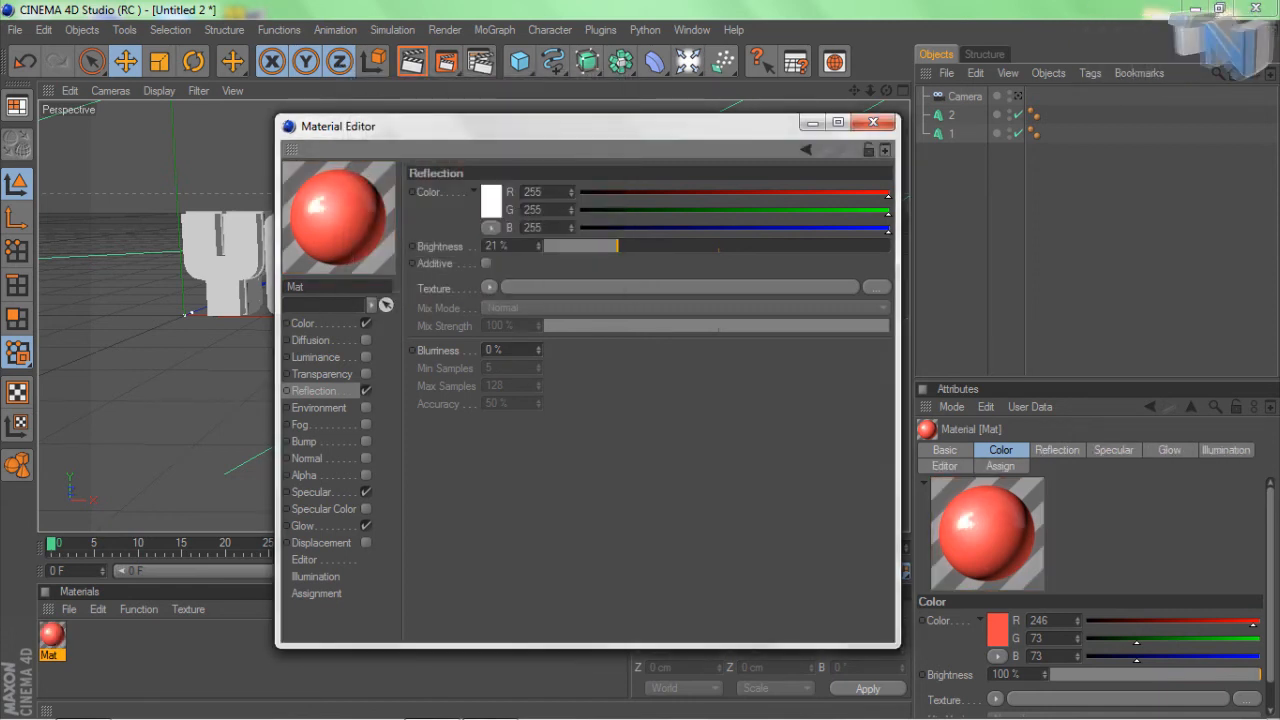
left_click(474, 191)
left_click(474, 191)
left_click(493, 193)
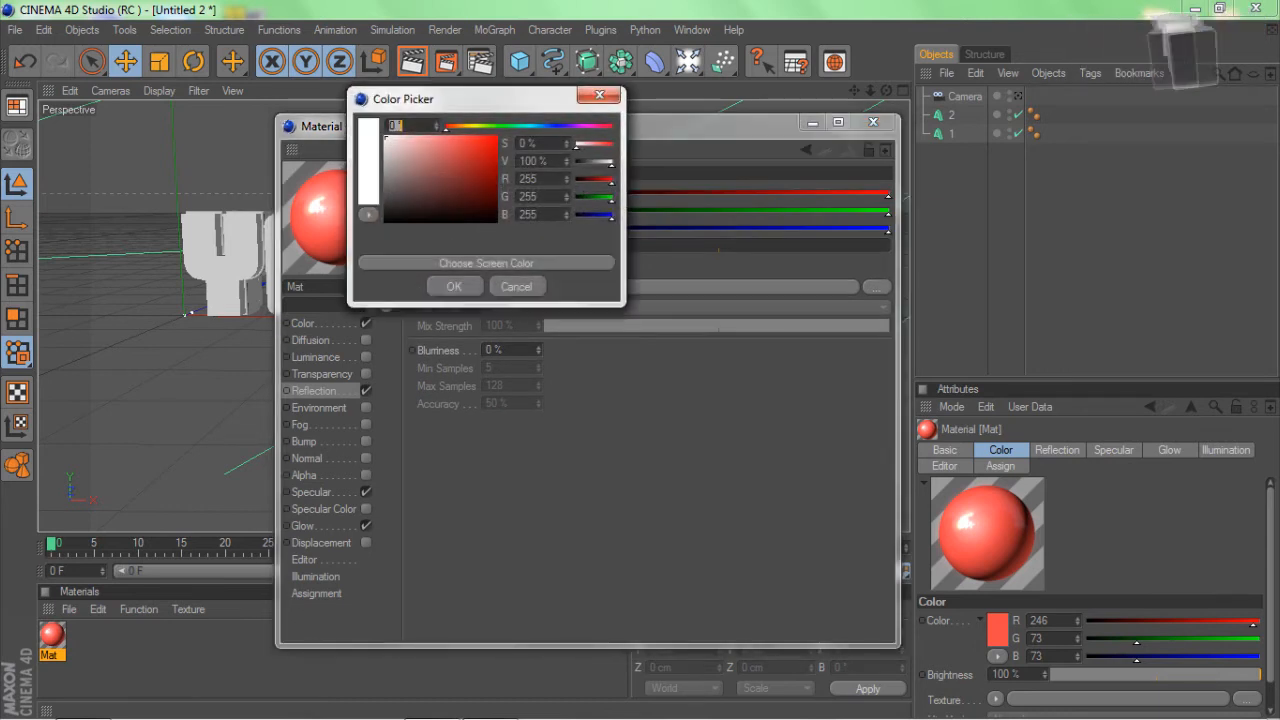
left_click(454, 286)
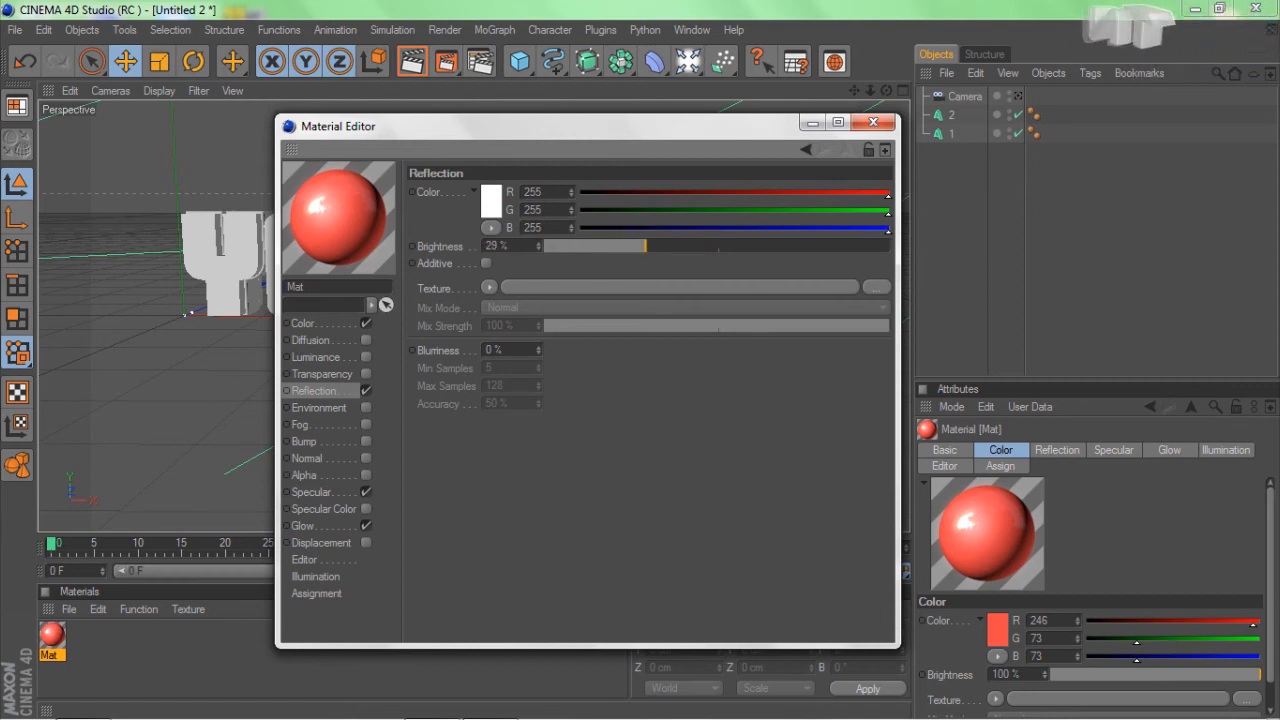
Raise the red material's reflection brightness to 31 % and add a Fresnel texture with 30 % mix strength
left_click_drag(645, 246, 651, 246)
left_click(489, 288)
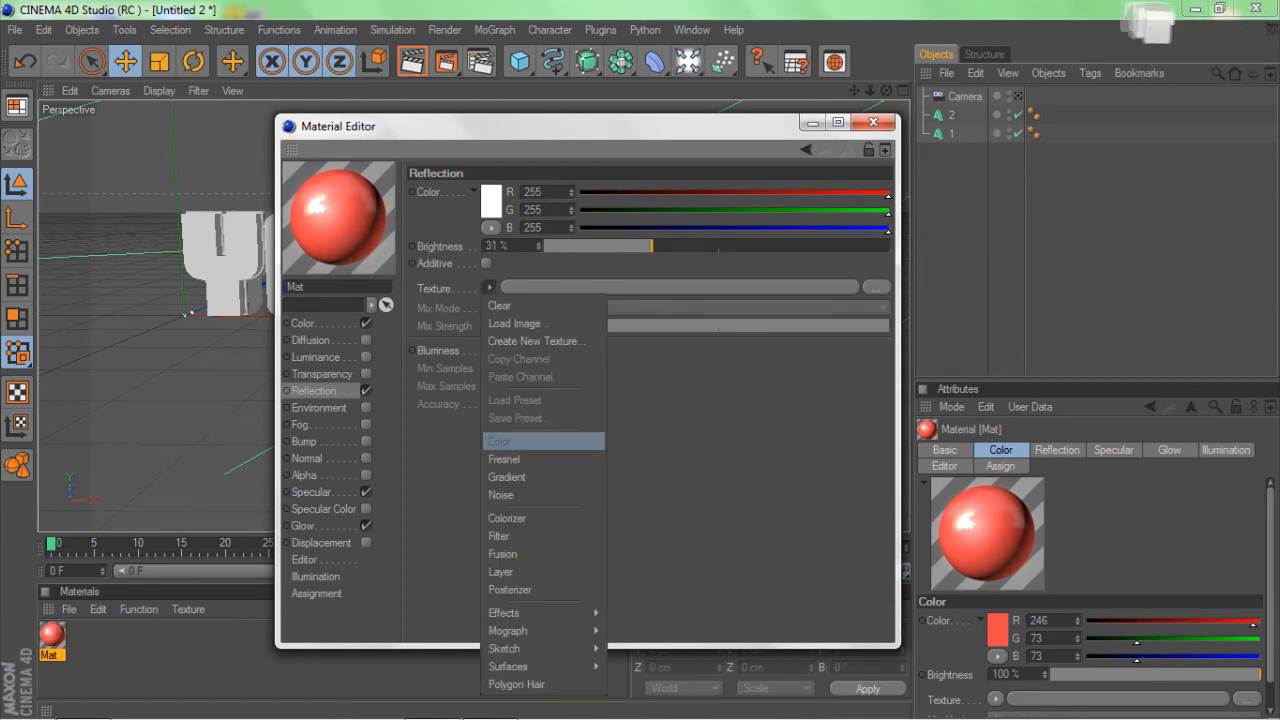
left_click(503, 459)
left_click_drag(785, 378, 648, 378)
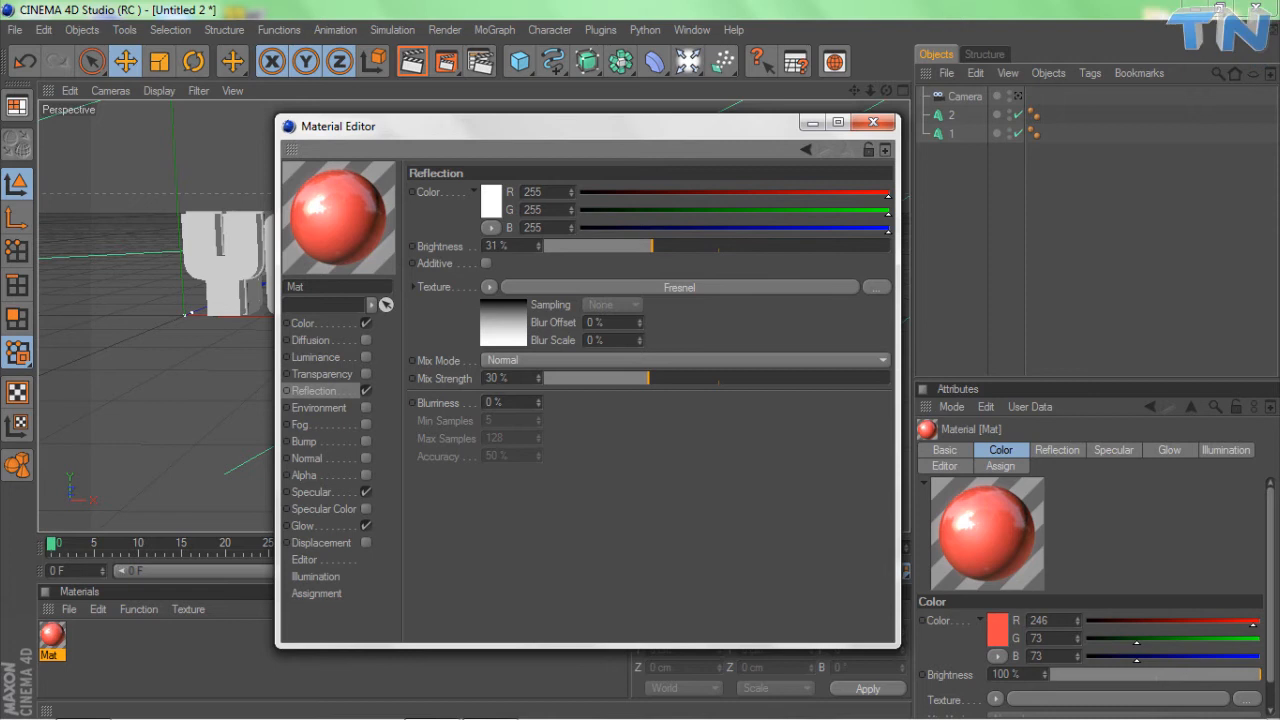
Compare the specular modes on the red material and set the mode to Colored
left_click(322, 492)
left_click(600, 252)
left_click(600, 305)
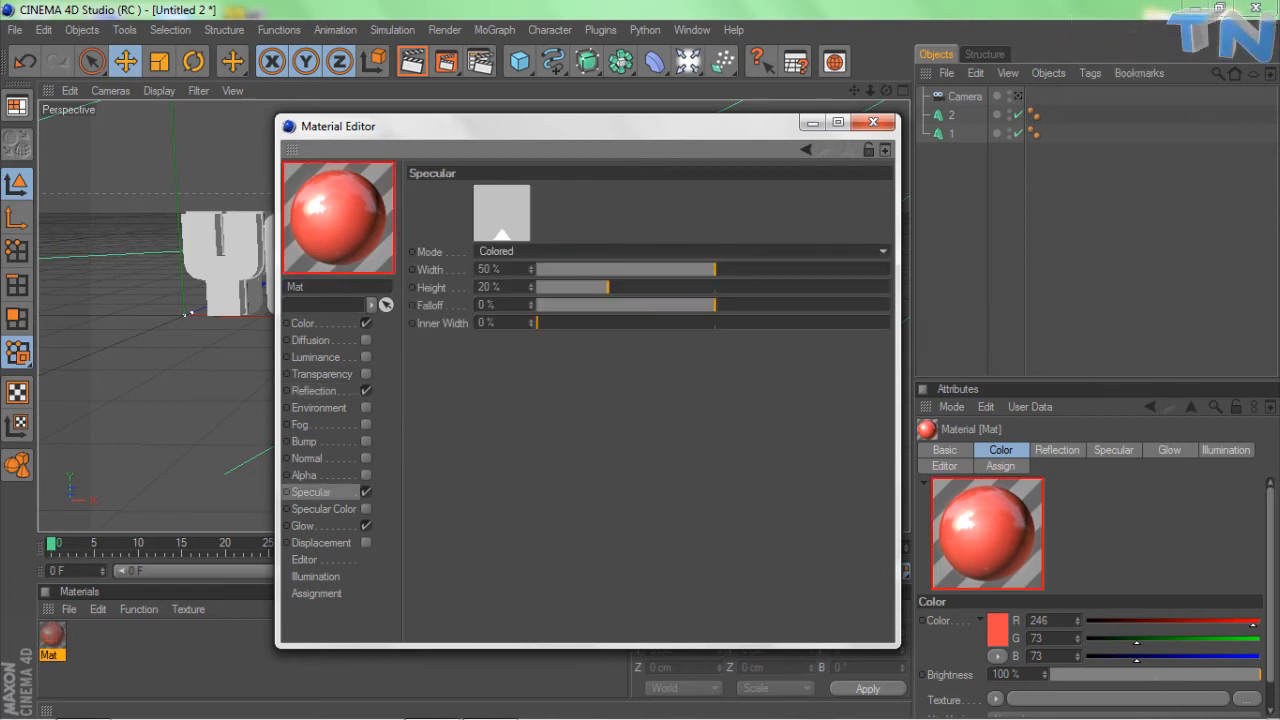
left_click(600, 252)
left_click(600, 287)
left_click(600, 252)
left_click(600, 270)
left_click(600, 252)
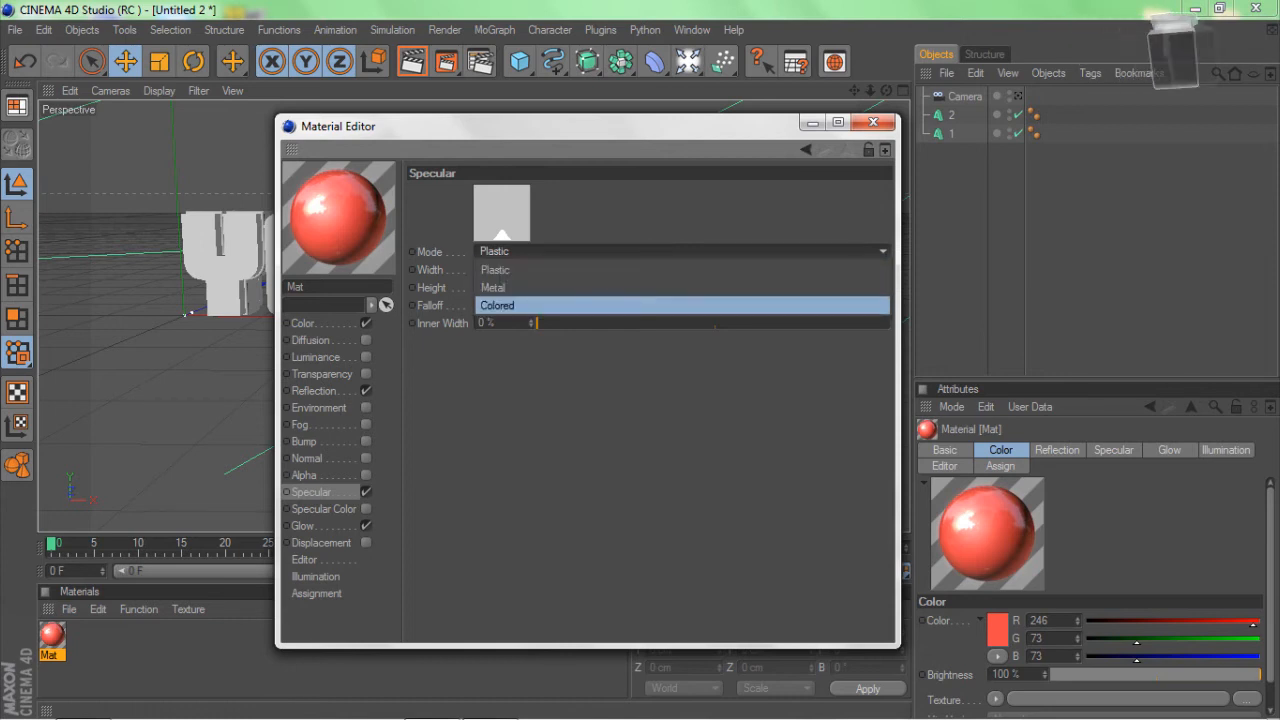
left_click(600, 305)
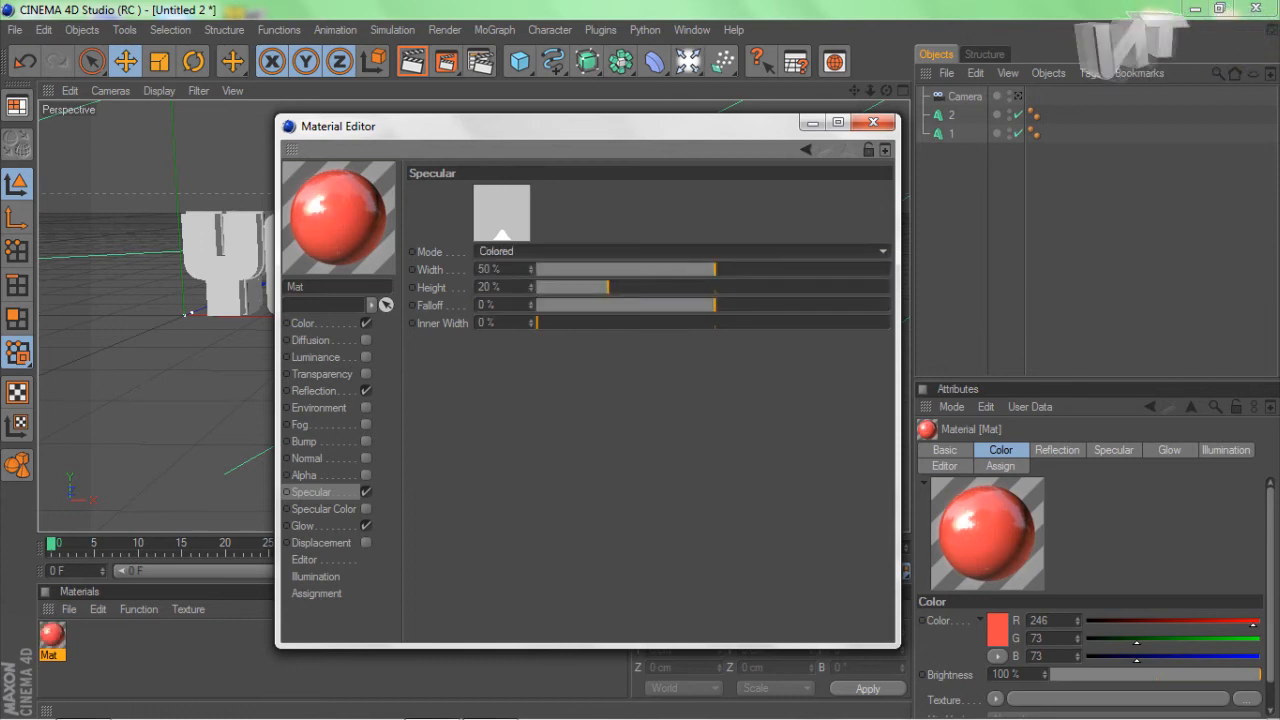
Set the red material's specular width to 8 %, height to 86 % and falloff to 10 %
left_click_drag(715, 269, 882, 269)
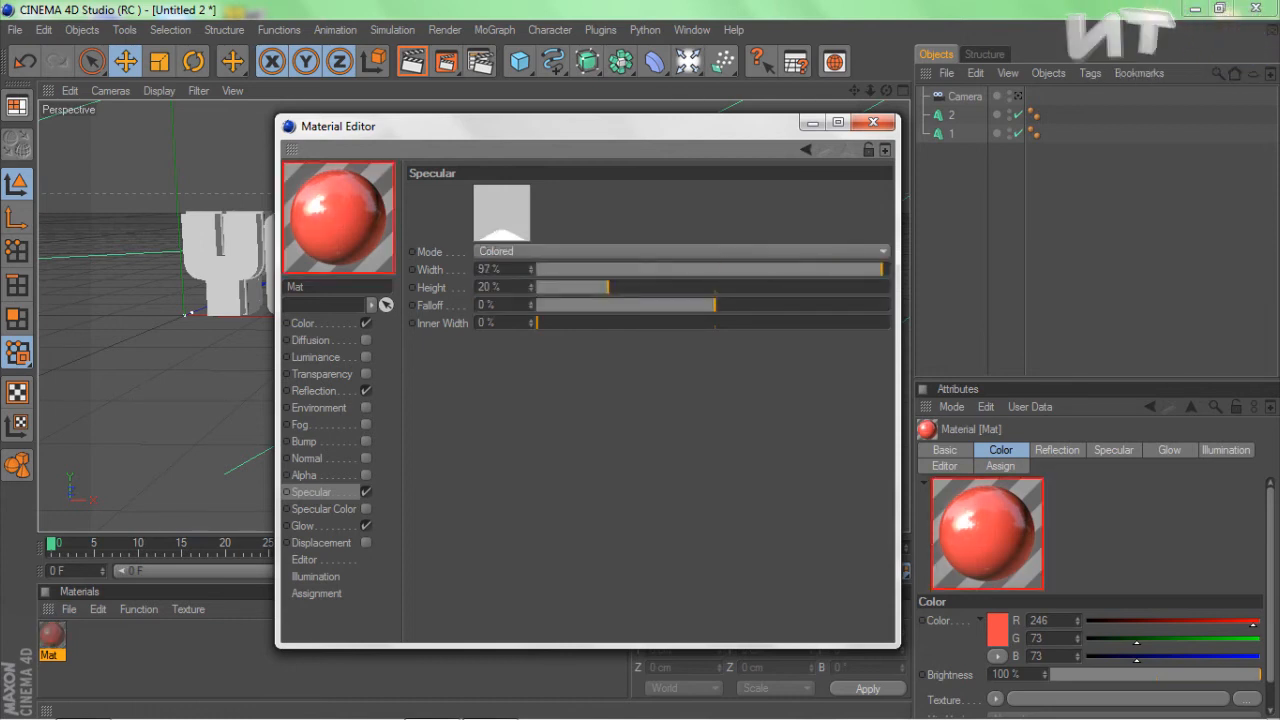
left_click(870, 252)
left_click(860, 305)
left_click_drag(882, 269, 842, 287)
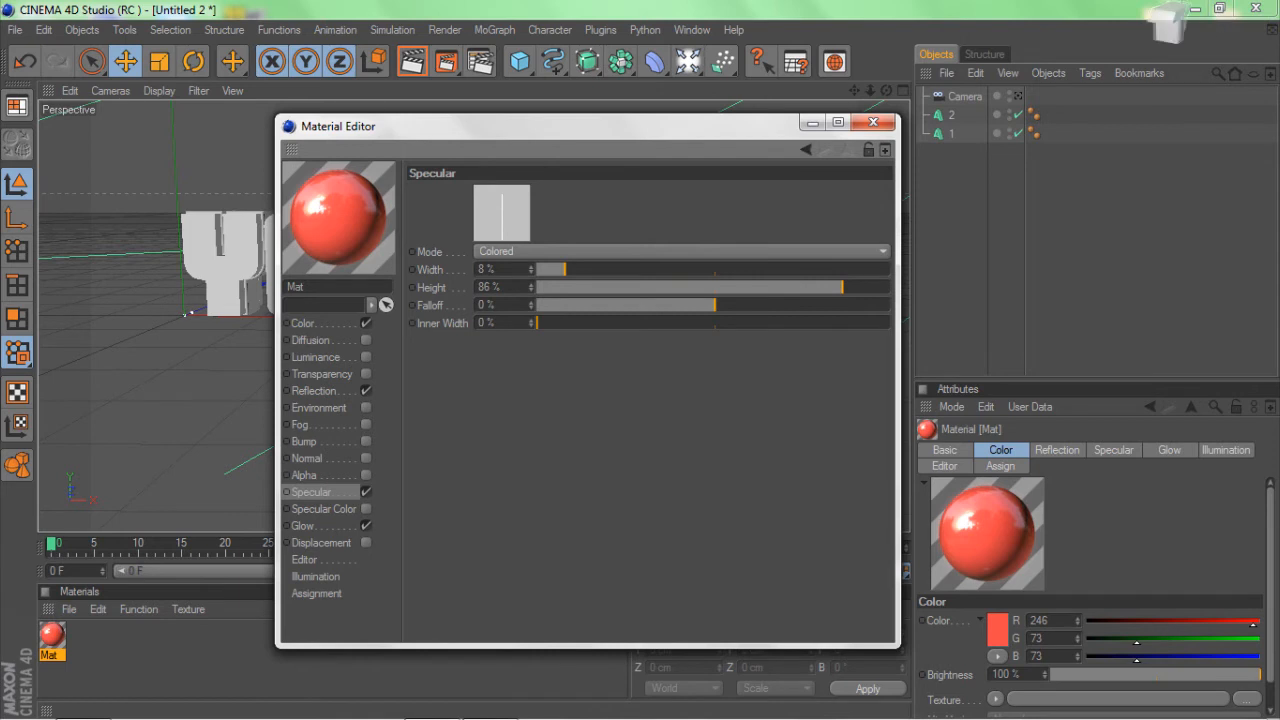
mouse_move(711, 305)
left_mouse_down()
mouse_move(747, 305)
mouse_move(731, 305)
left_mouse_up()
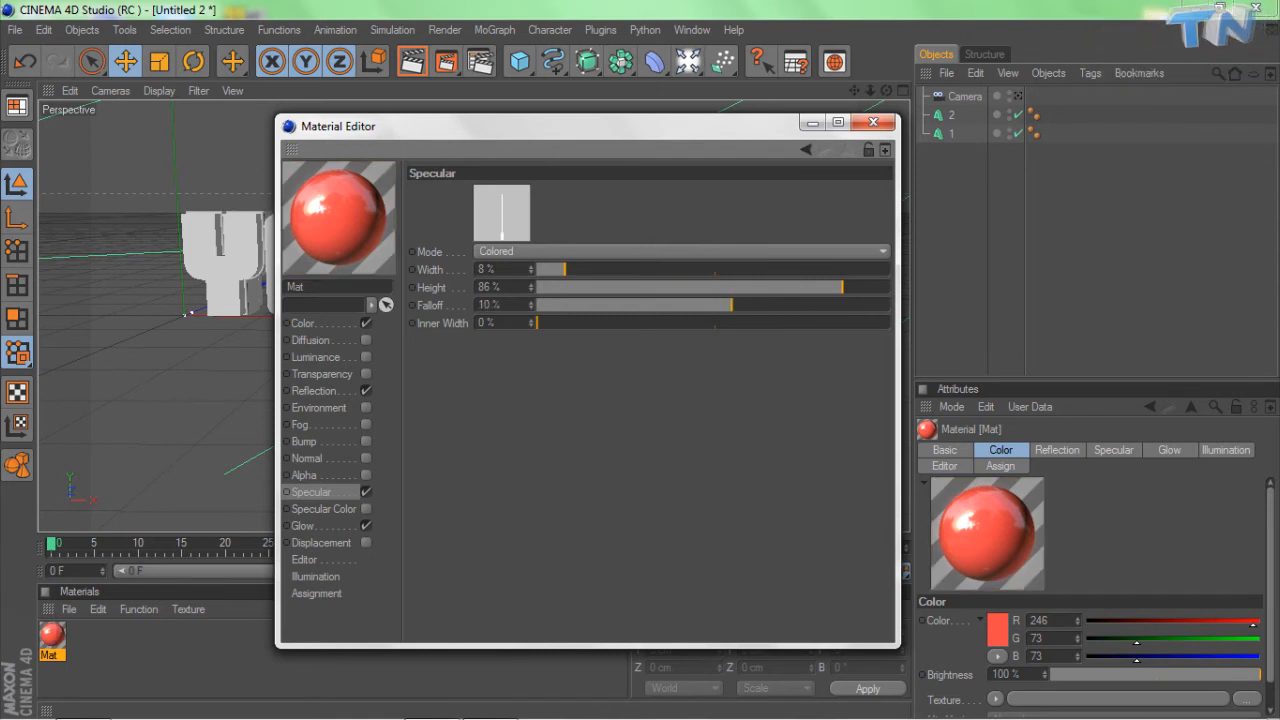
left_click(873, 122)
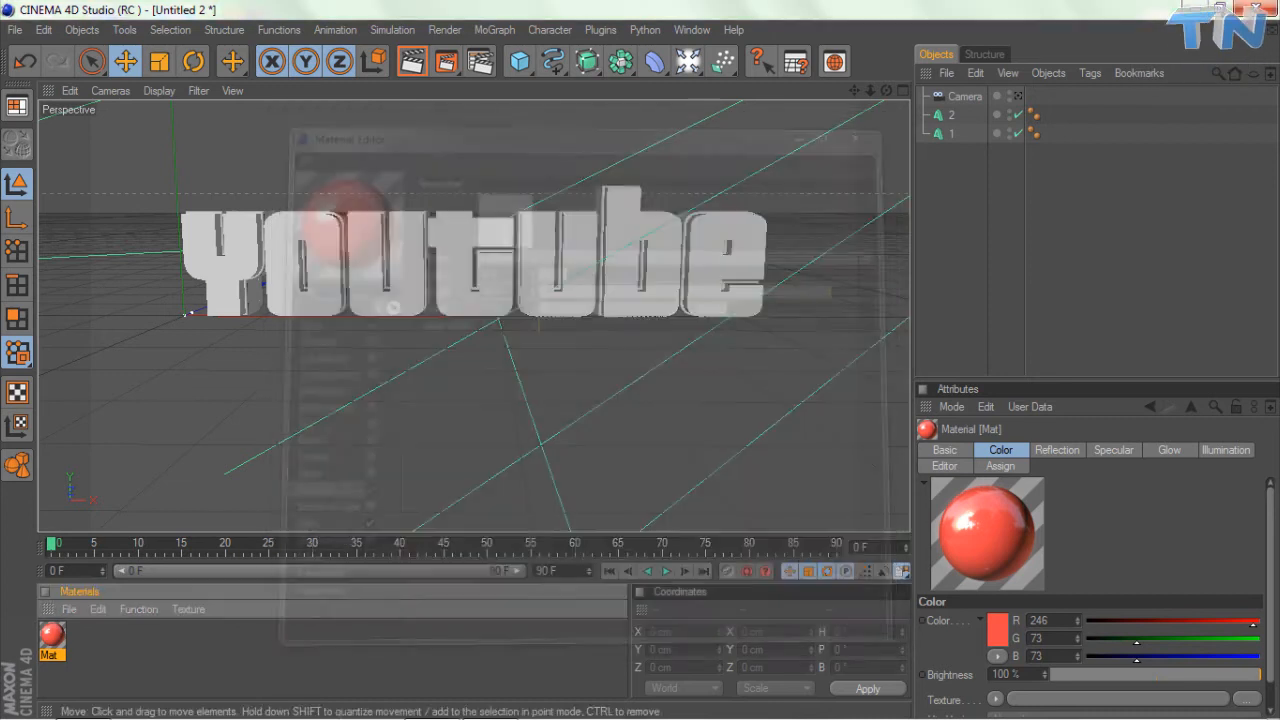
Duplicate the red material and change the copy's color to gray with RGB 117, 117, 117
key("ctrl+c")
key("ctrl+v")
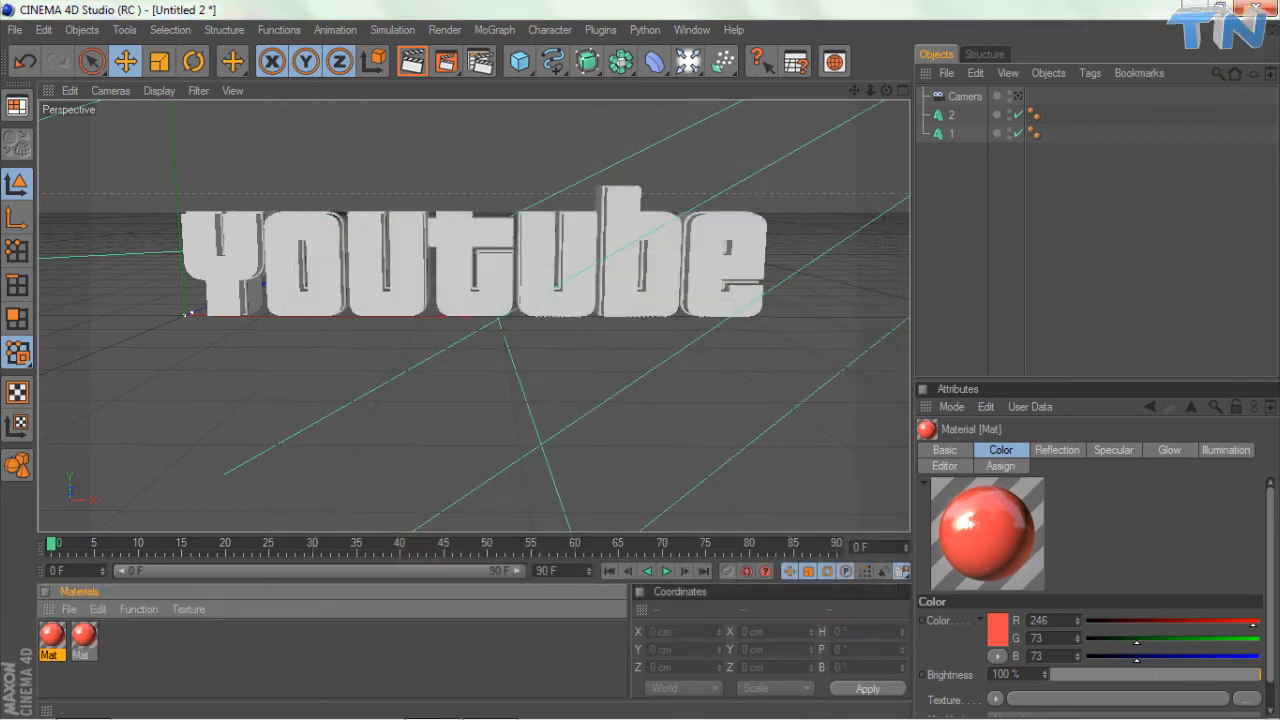
double_click(84, 634)
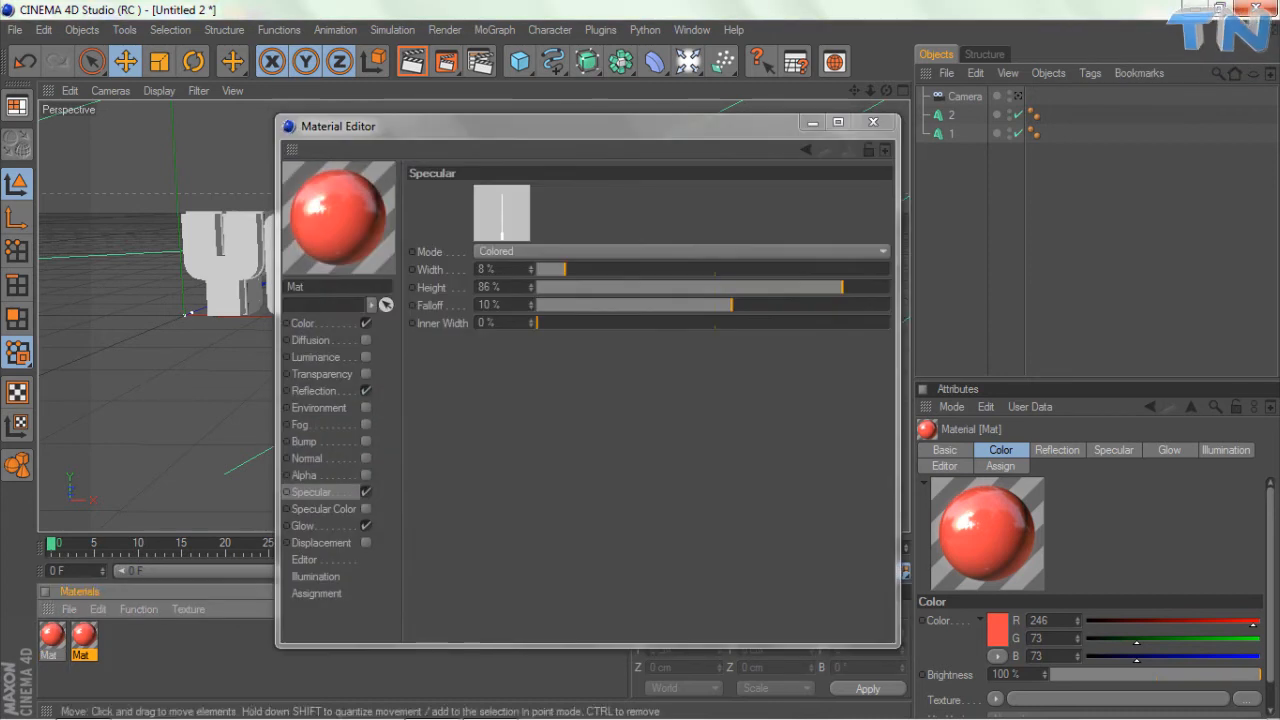
left_click(487, 202)
left_click_drag(408, 187, 388, 187)
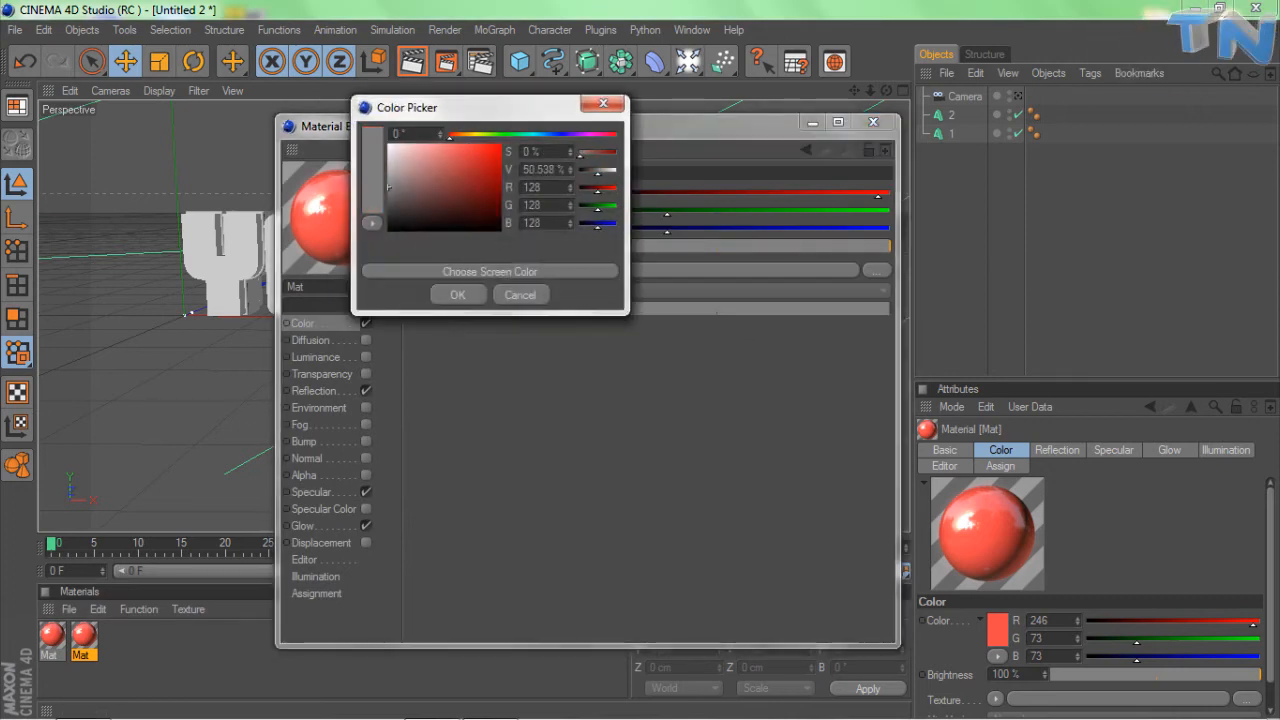
left_click(457, 294)
left_click(873, 121)
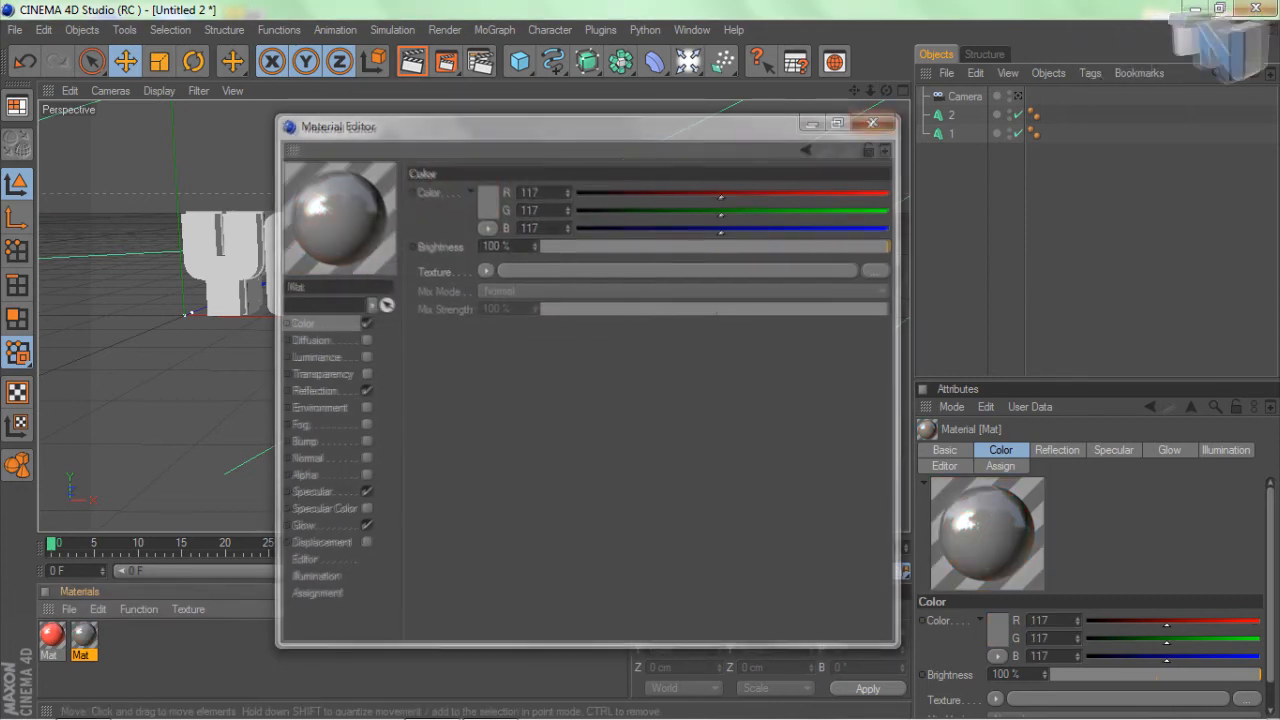
Apply the gray material to text object 2 and the red material to text object 1
left_click_drag(84, 635, 951, 115)
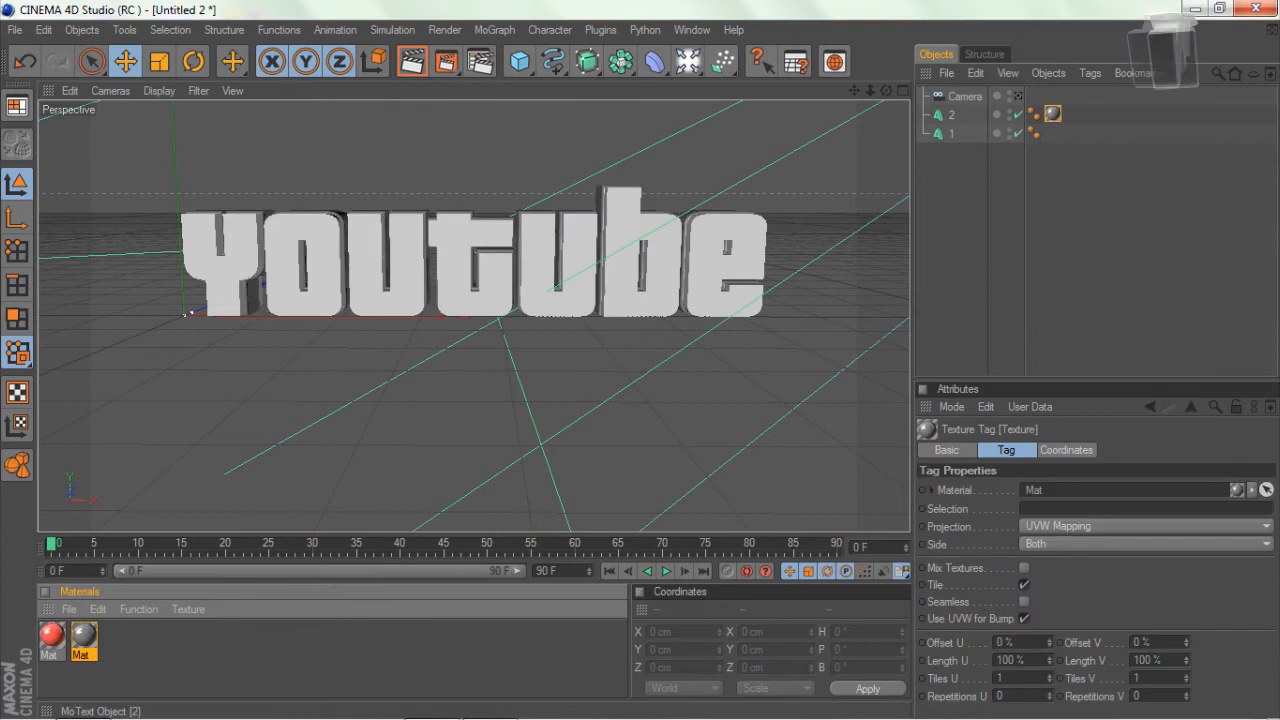
left_click_drag(52, 635, 951, 133)
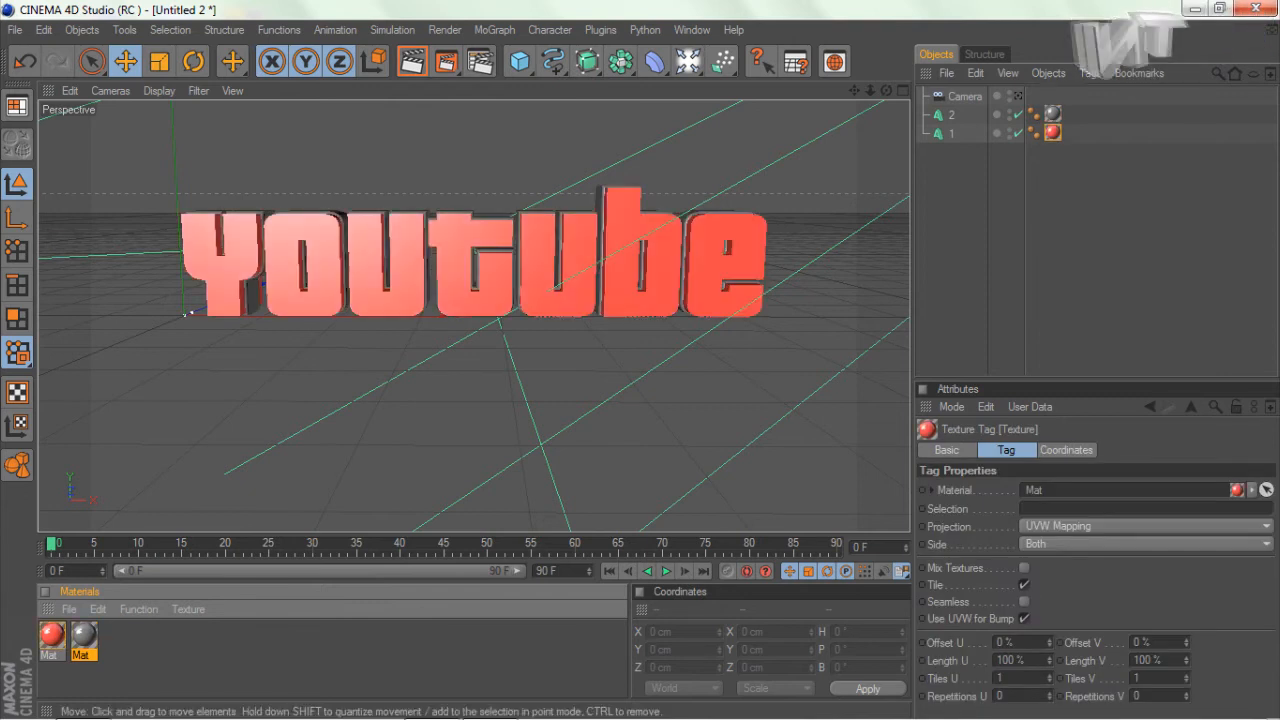
Add an omni light above and in front of the text at about X 358, Y 663, Z -363 cm
left_click_drag(688, 61, 730, 78)
left_click_drag(187, 314, 463, 361)
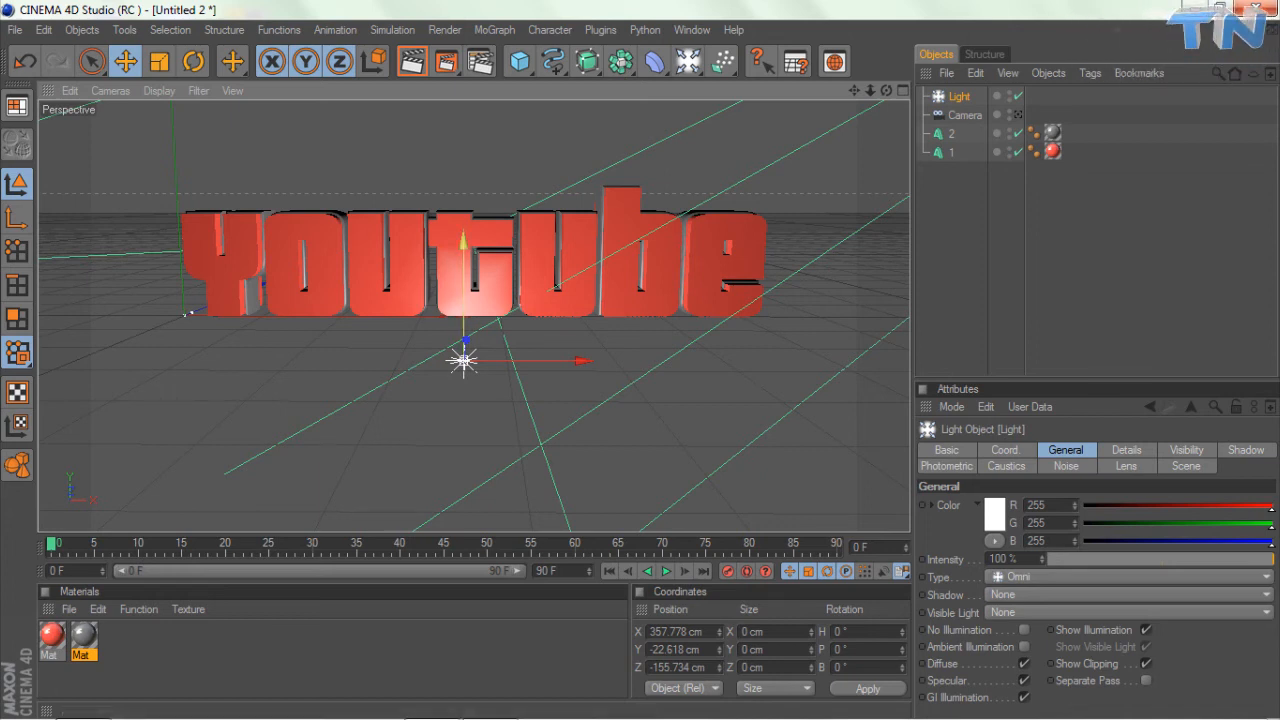
left_click_drag(463, 360, 457, 418)
left_click_drag(458, 299, 458, 30)
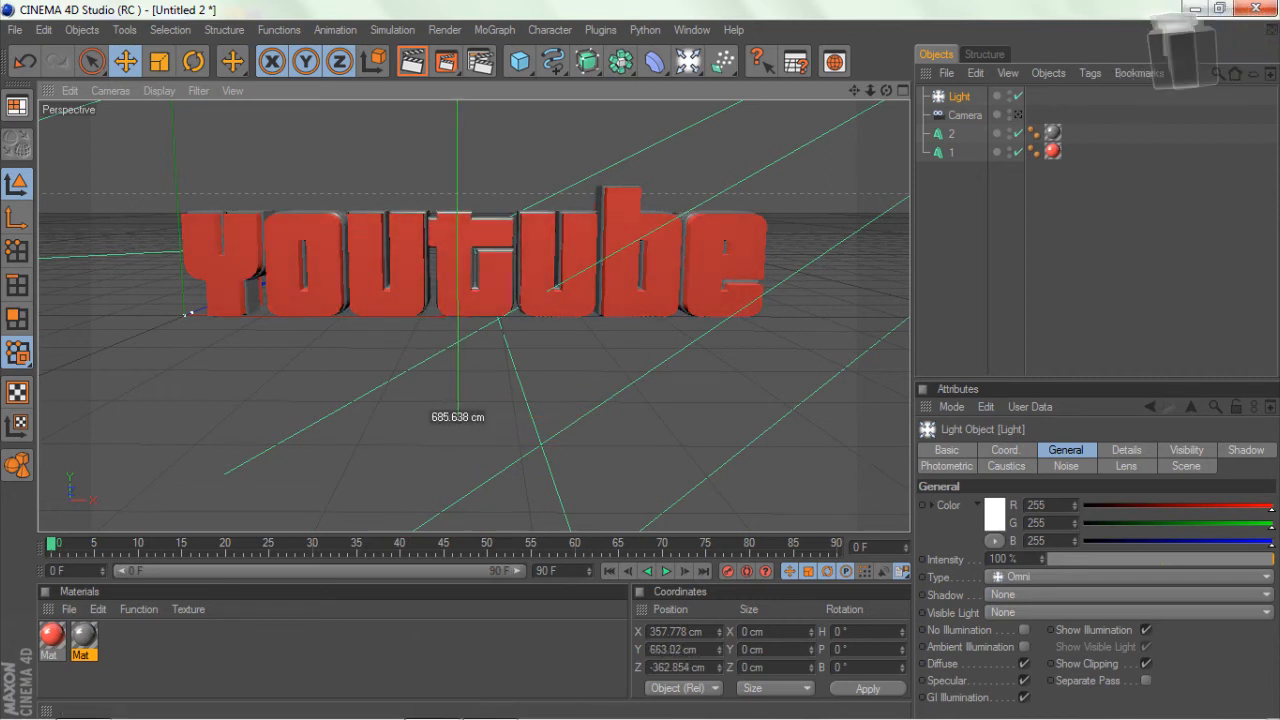
Add a second omni light high above the text at about X 702, Y 1016, Z 206 cm
left_click(688, 62)
left_click(748, 81)
left_click_drag(222, 300, 188, 314)
left_click_drag(270, 329, 900, 400)
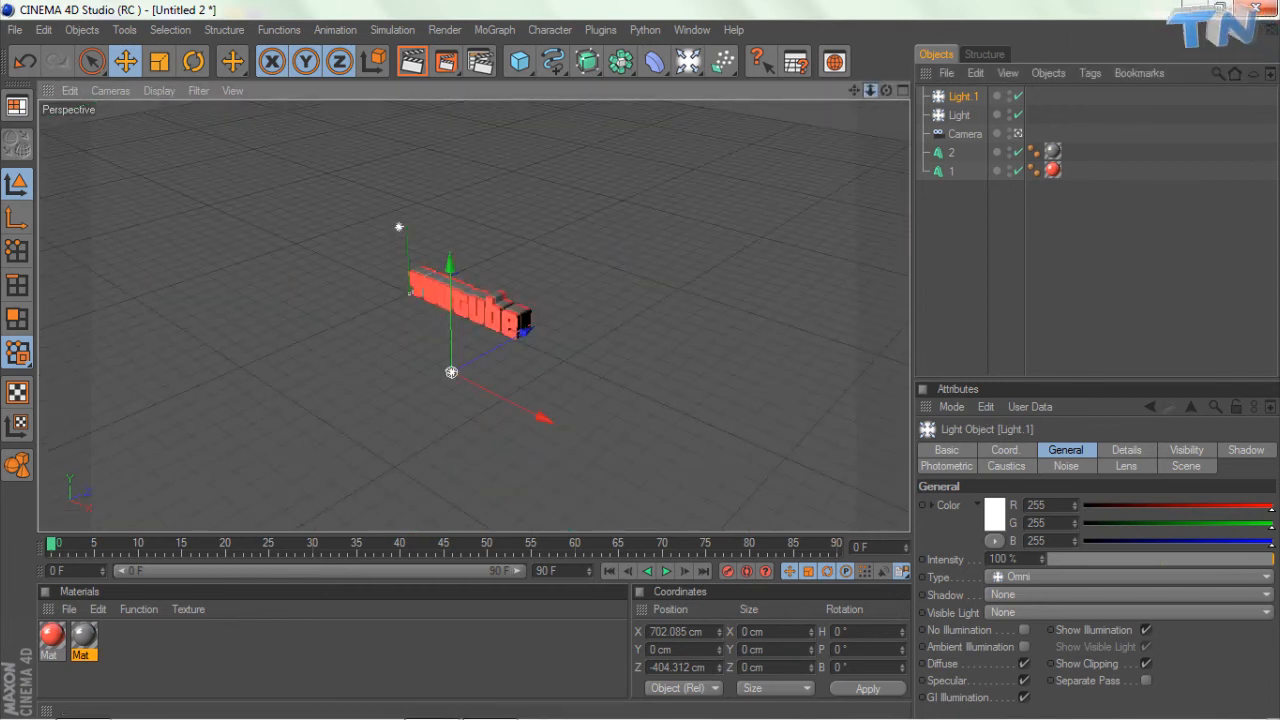
left_click_drag(525, 331, 605, 288)
left_click_drag(544, 214, 549, 109)
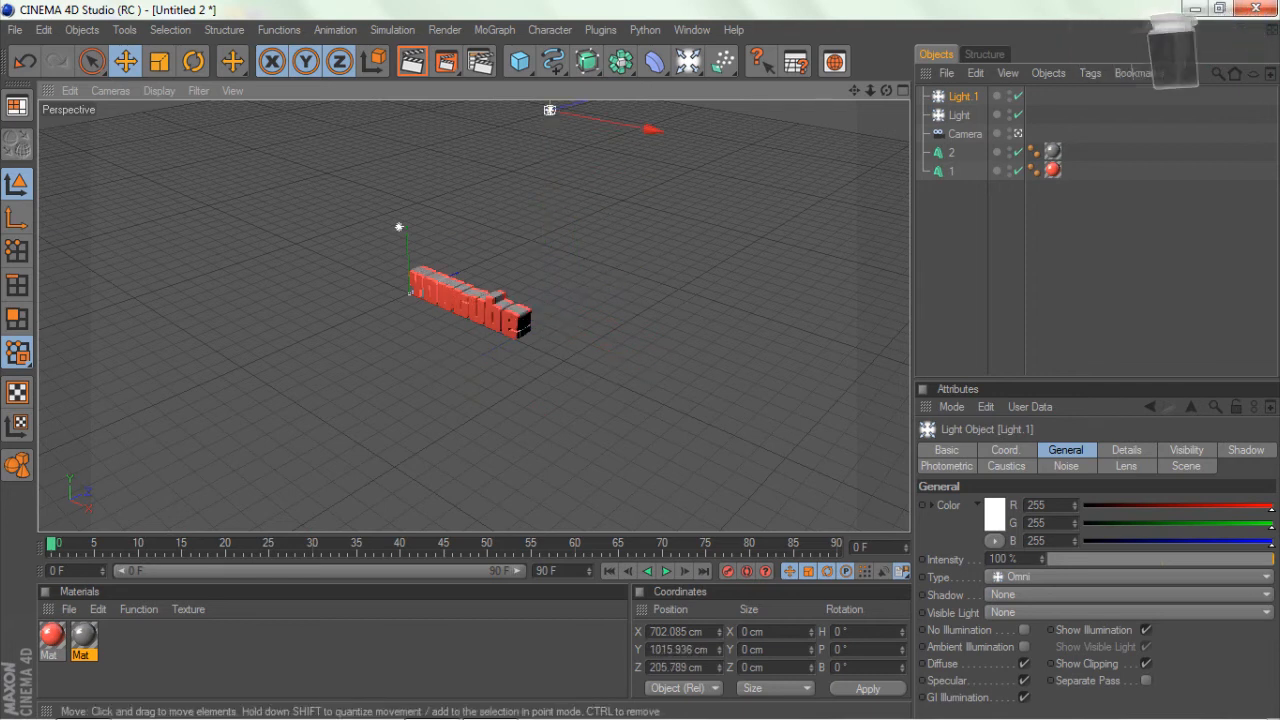
Add a third omni light far beyond the end of the text at about X 2274, Y 0, Z 434 cm
left_click(688, 62)
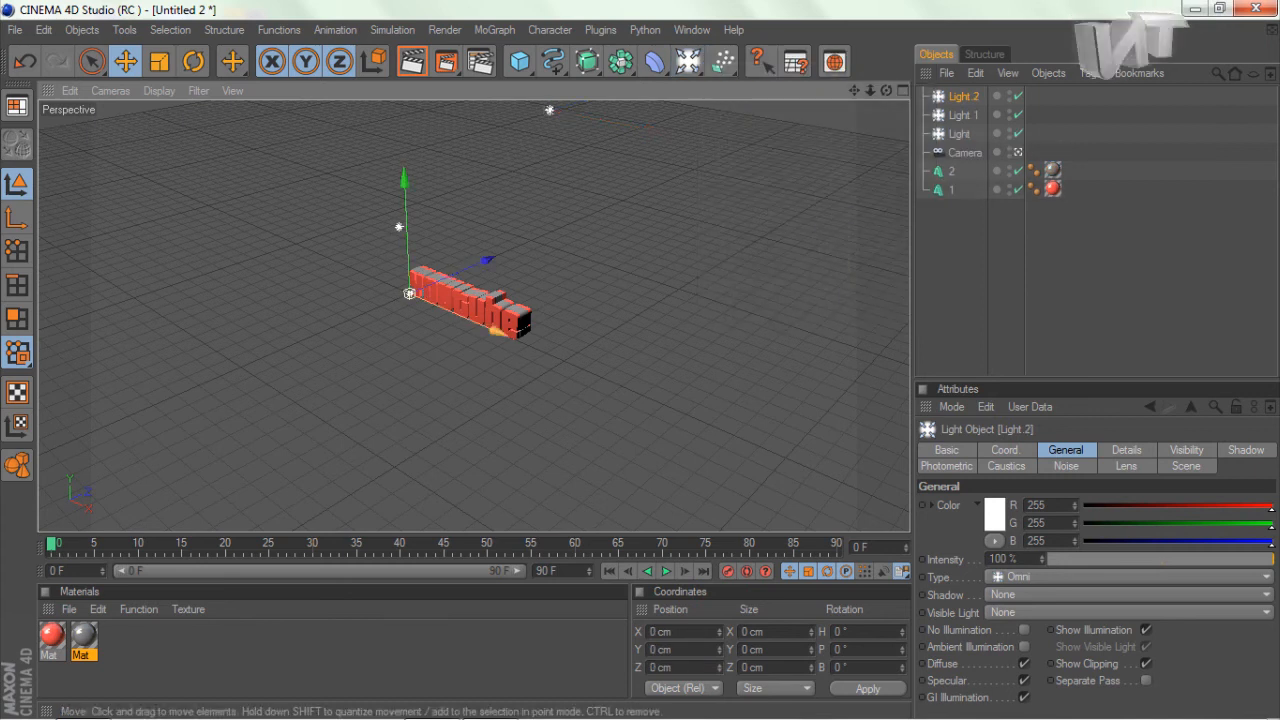
left_click_drag(487, 256, 540, 237)
left_click_drag(540, 300, 903, 436)
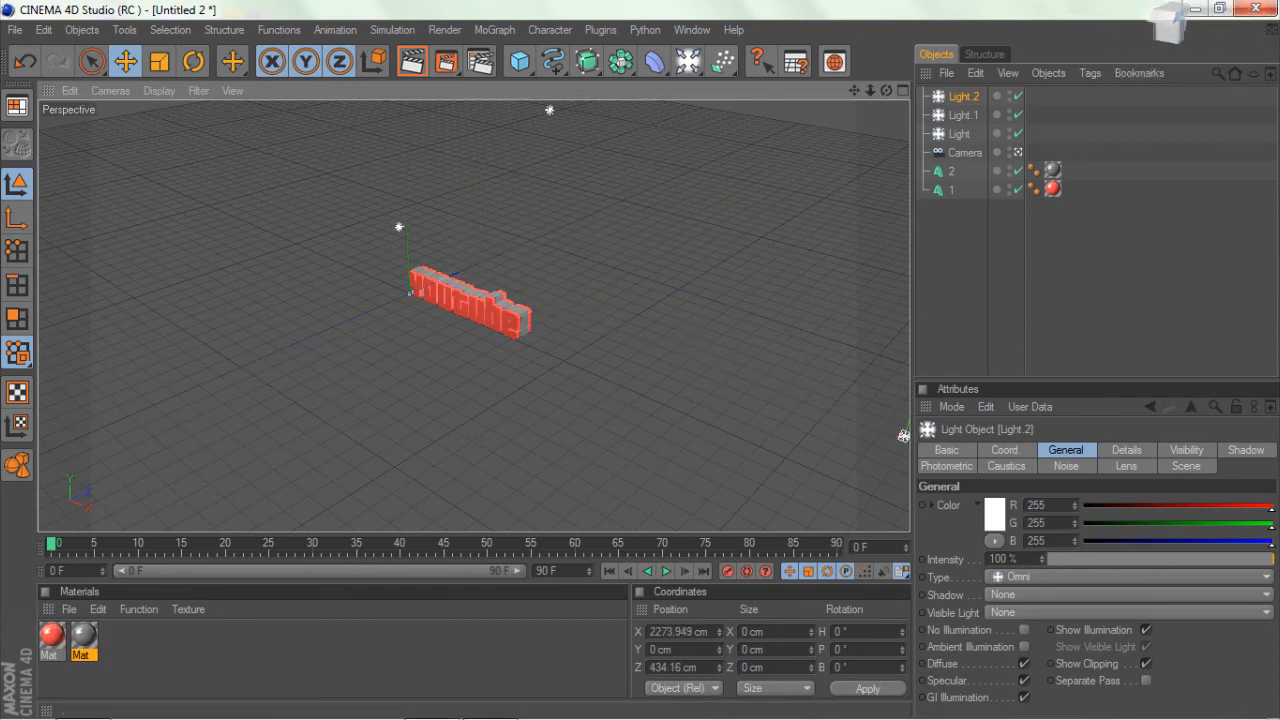
Switch back to the camera view and render a preview of the lit text in the viewport
left_click(1017, 152)
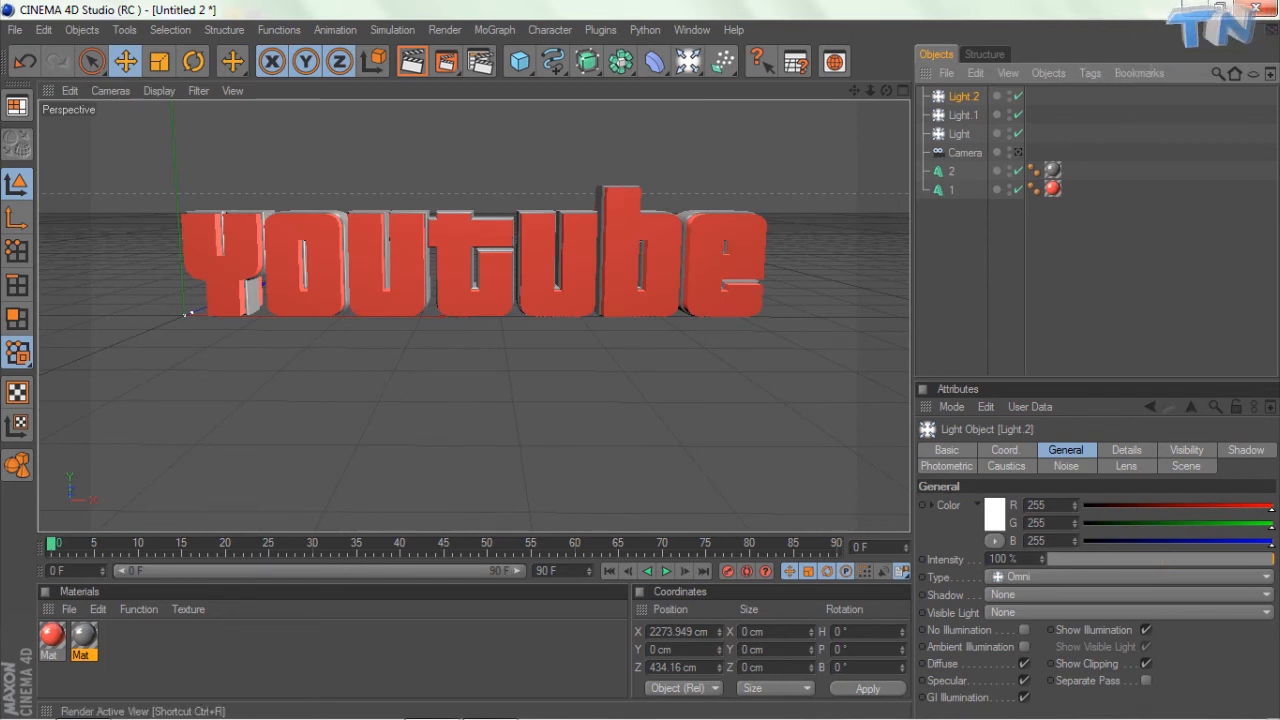
left_click(412, 61)
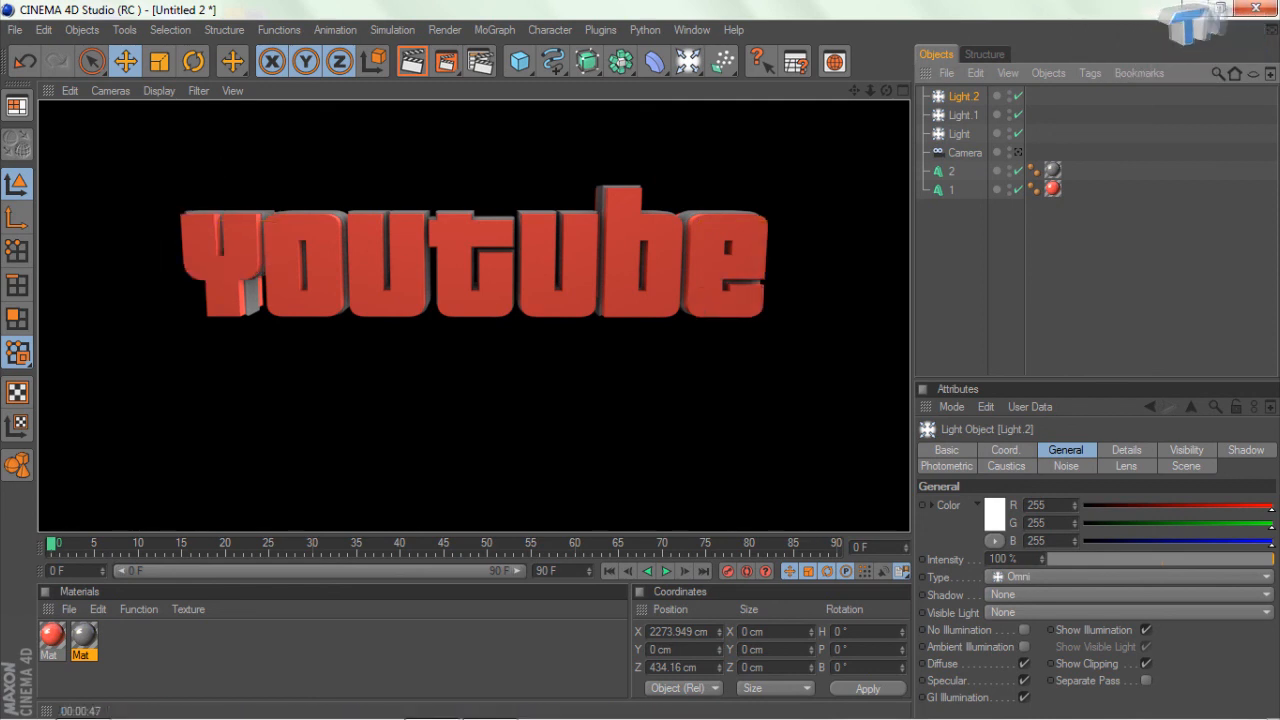
Darken the gray material's color to RGB 43, 43, 43
double_click(84, 636)
left_click(470, 191)
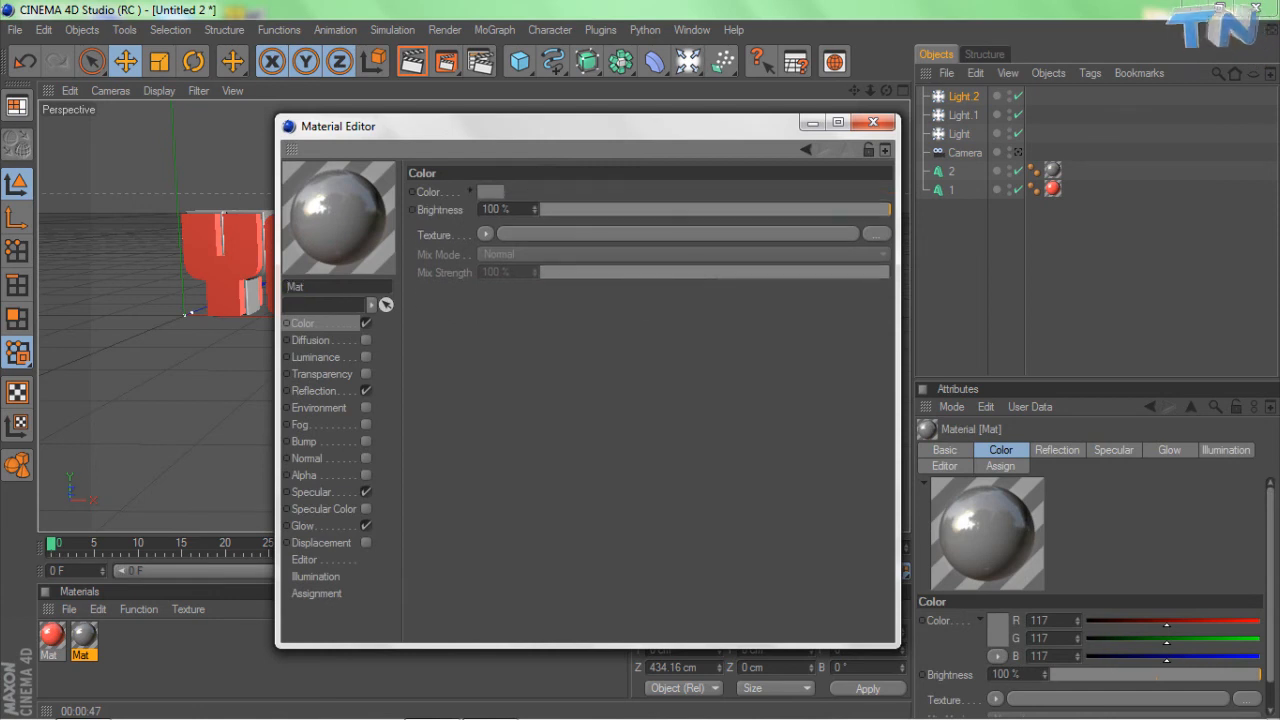
left_click(470, 191)
left_click(489, 205)
left_click_drag(440, 171, 386, 207)
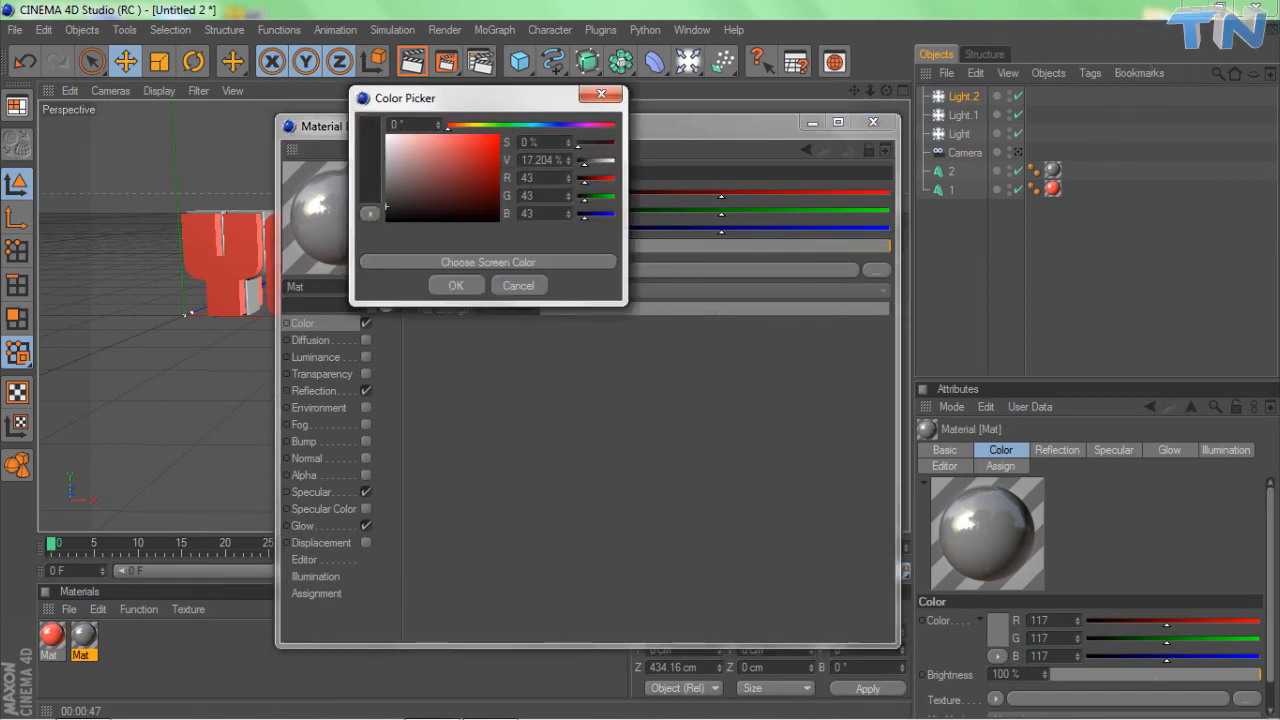
left_click(456, 286)
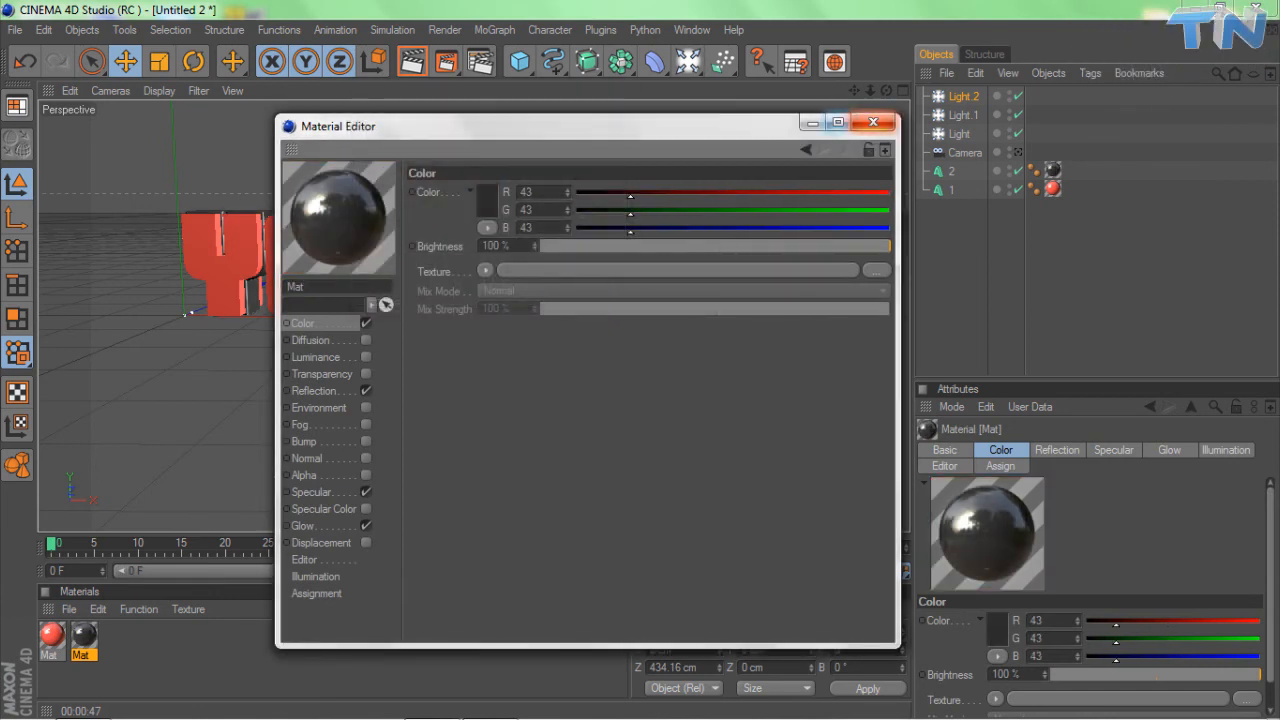
left_click(873, 122)
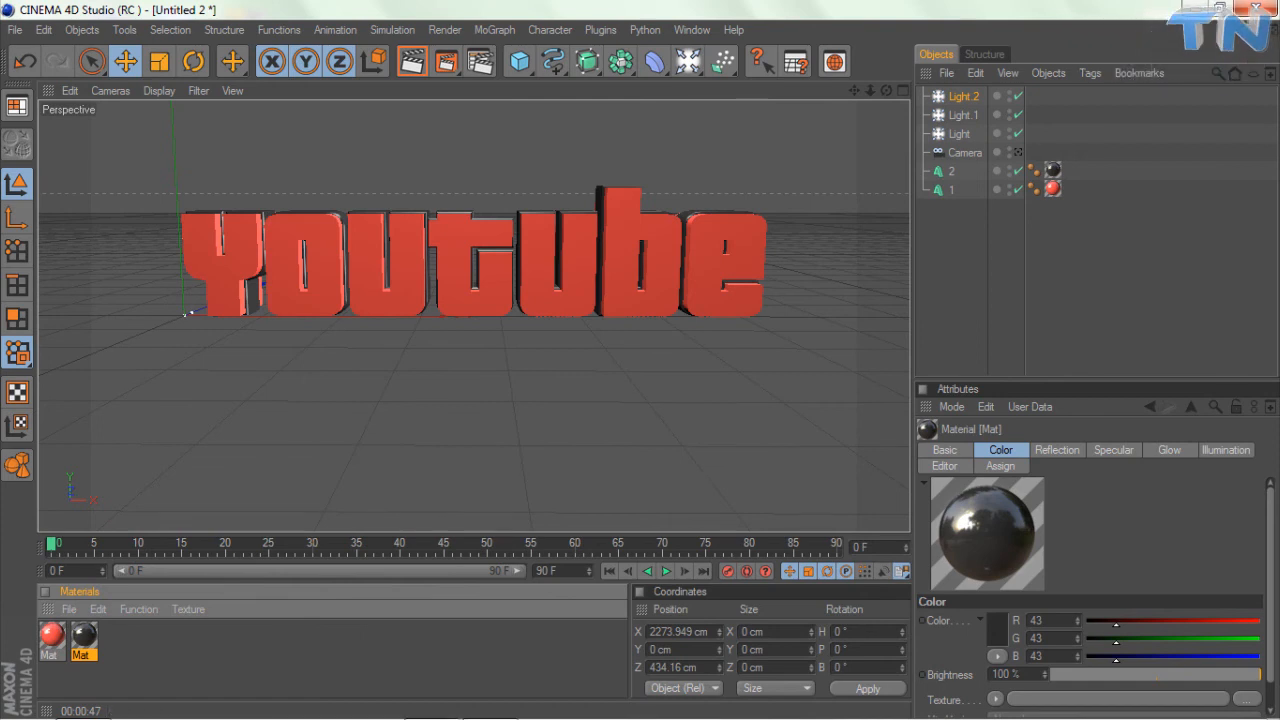
Render the text scene to the Picture Viewer and shift the viewer window to uncover the render settings command
left_click(446, 62)
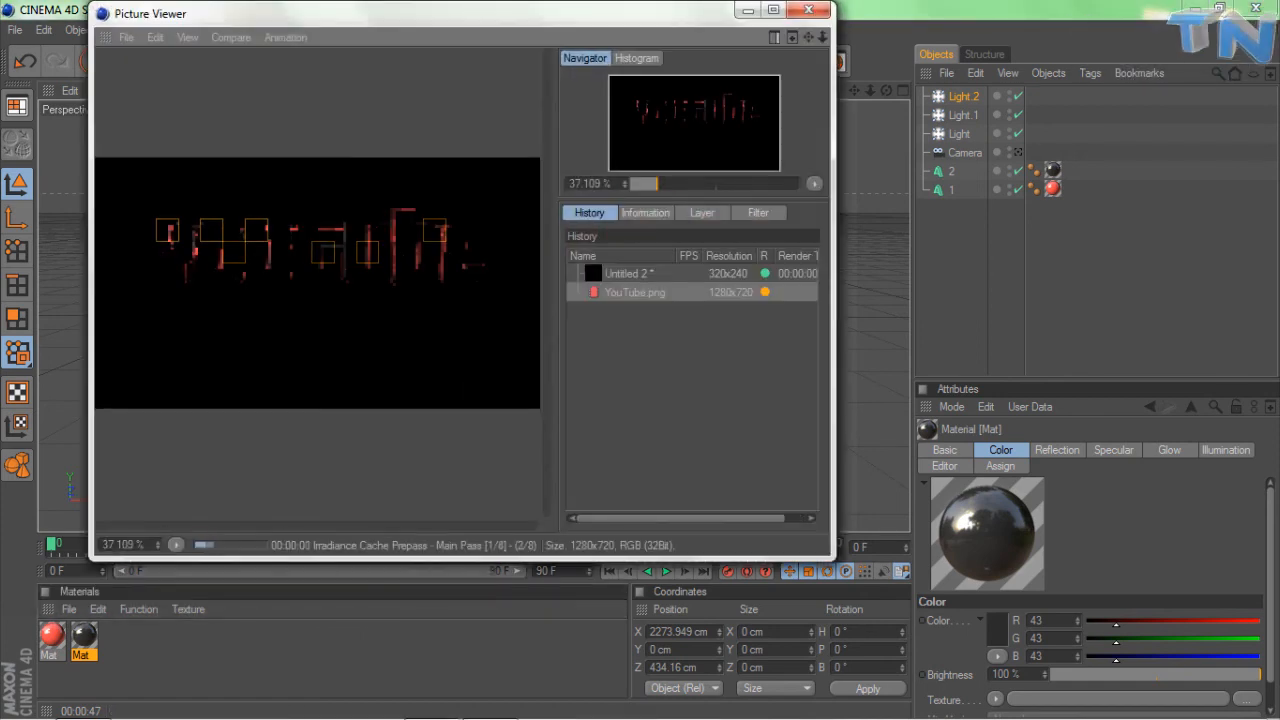
left_click(748, 10)
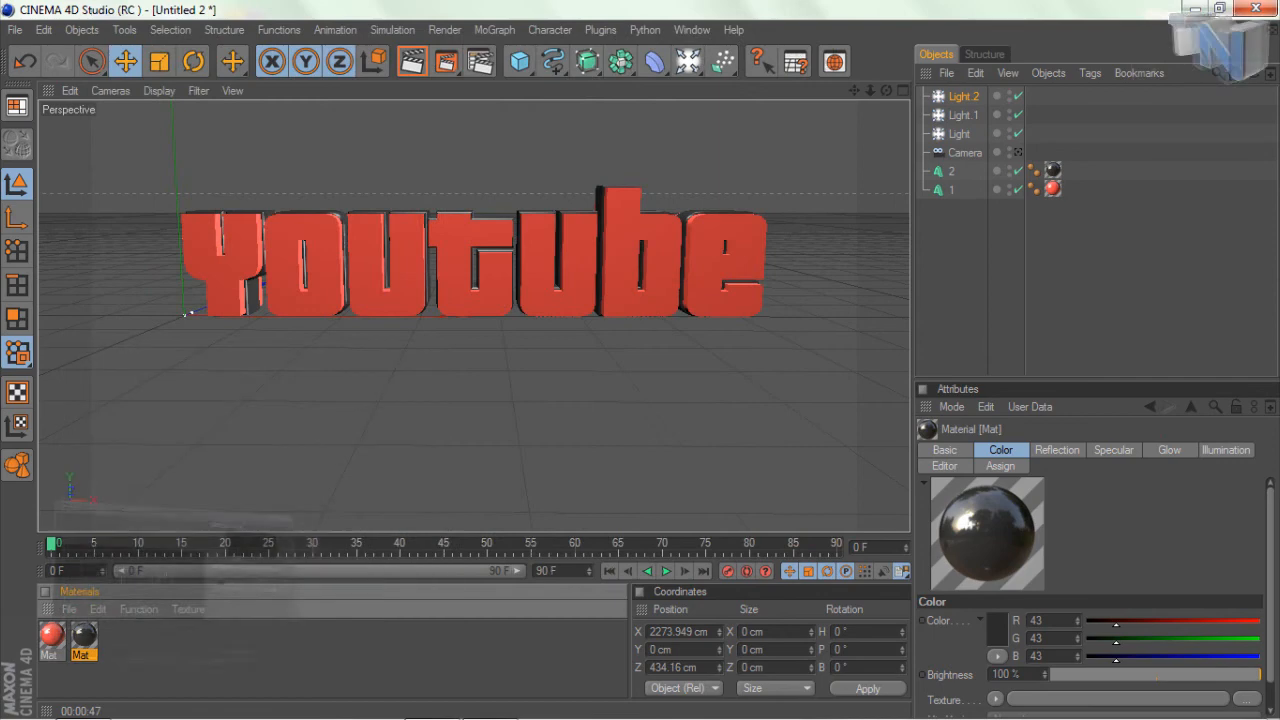
left_click(86, 706)
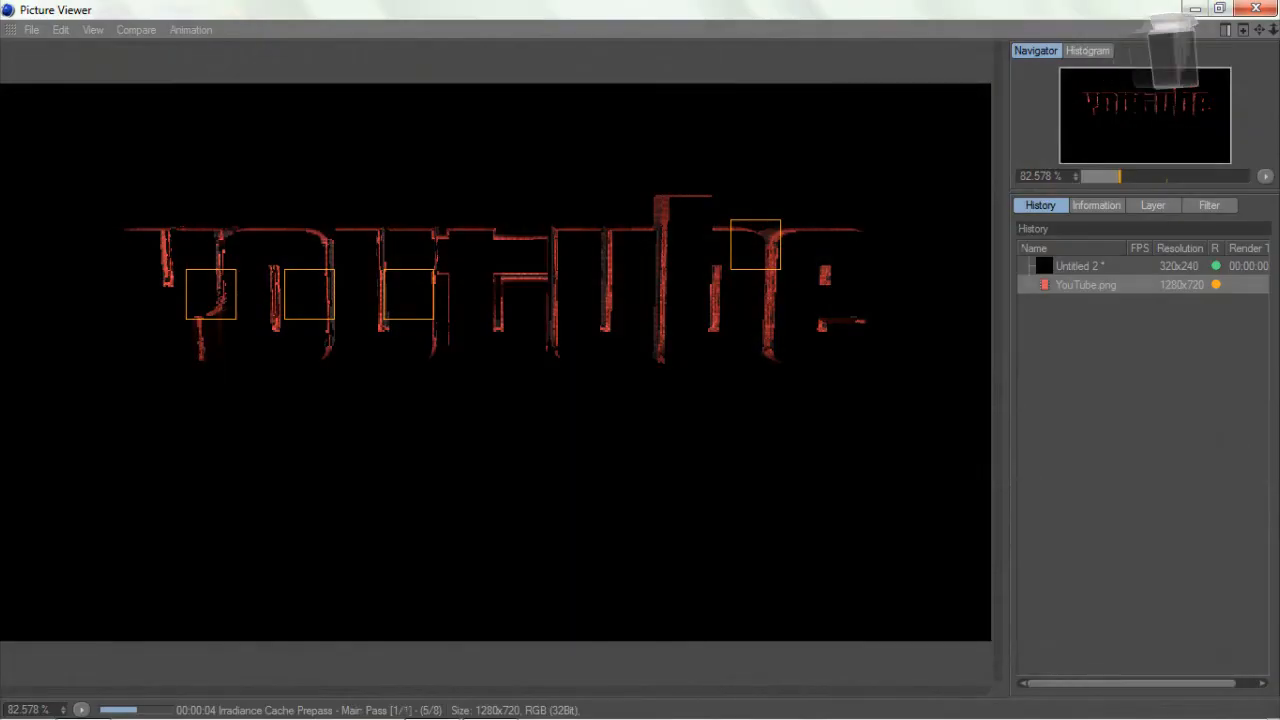
left_click(1220, 8)
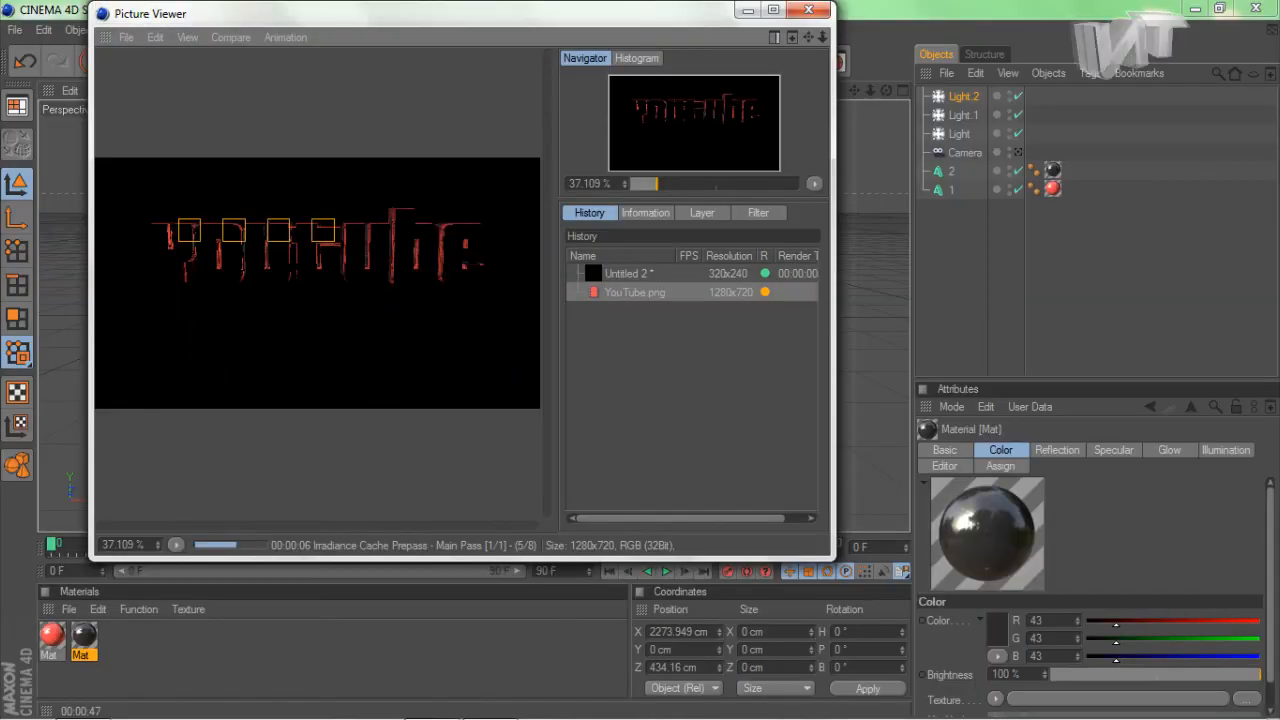
left_click_drag(480, 13, 443, 68)
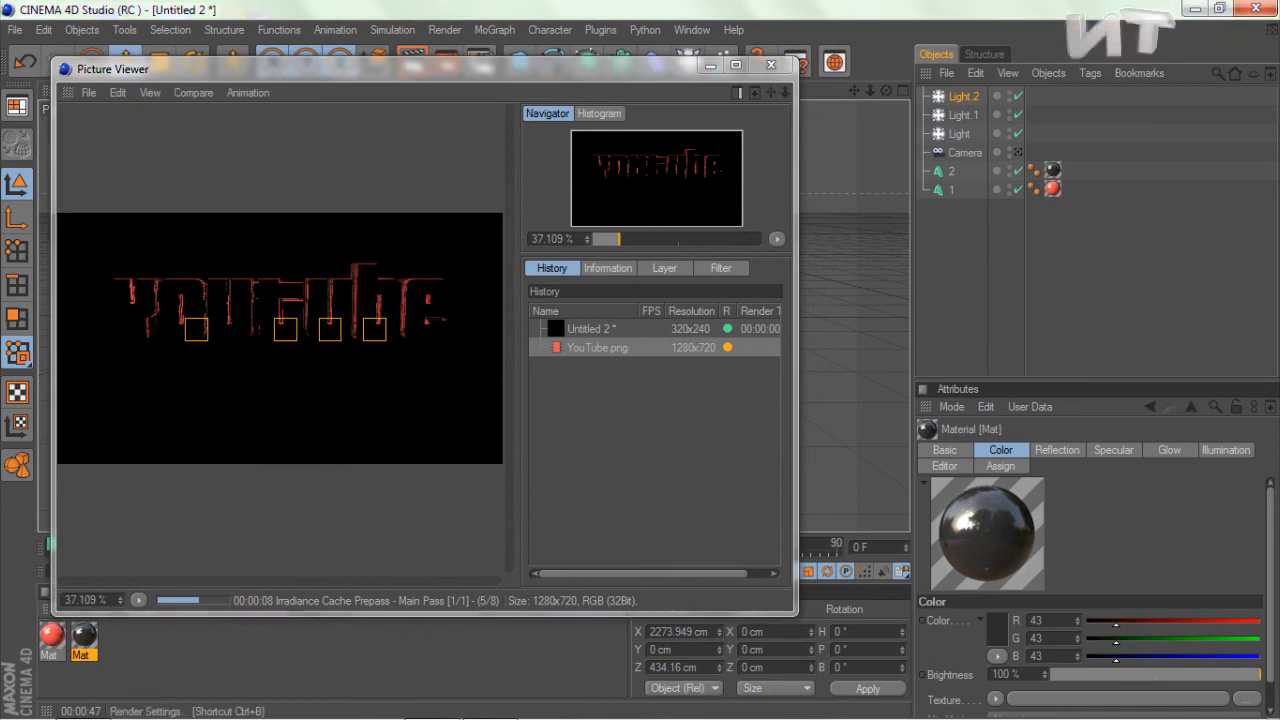
Check the save path, file format and alpha channel options in the Save section of the render settings
left_click(480, 52)
left_click(228, 144)
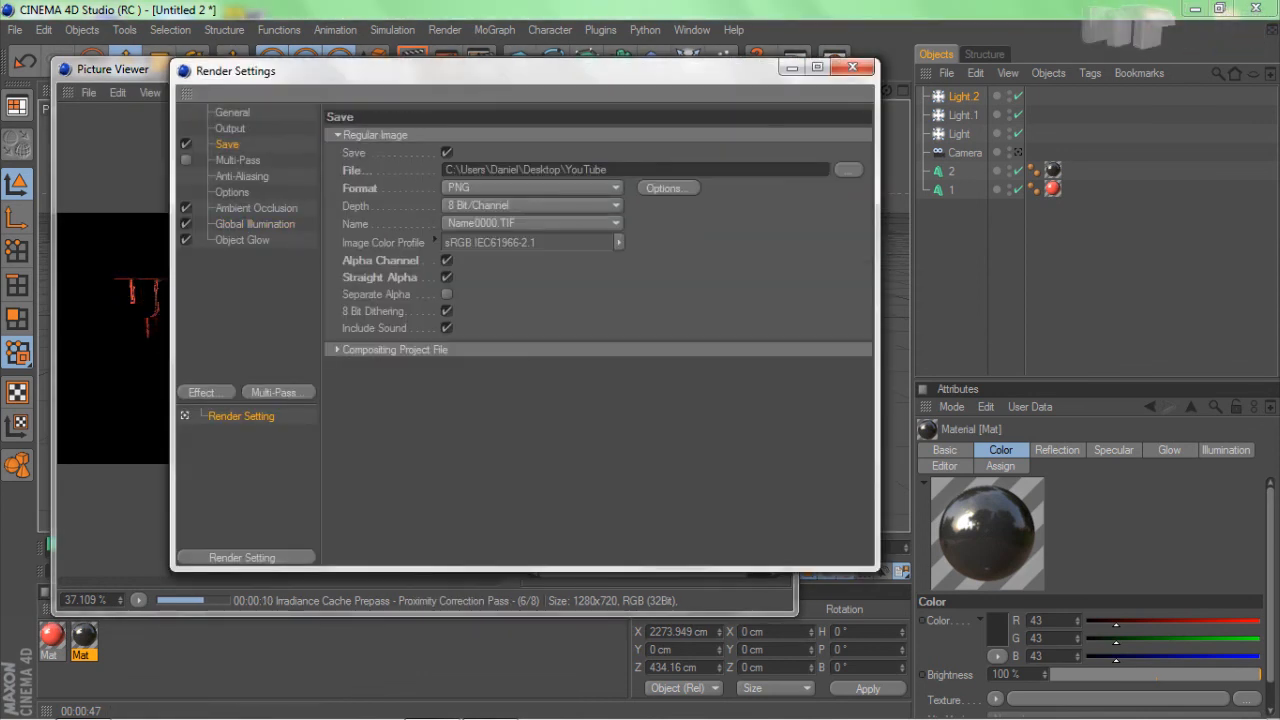
left_click(850, 67)
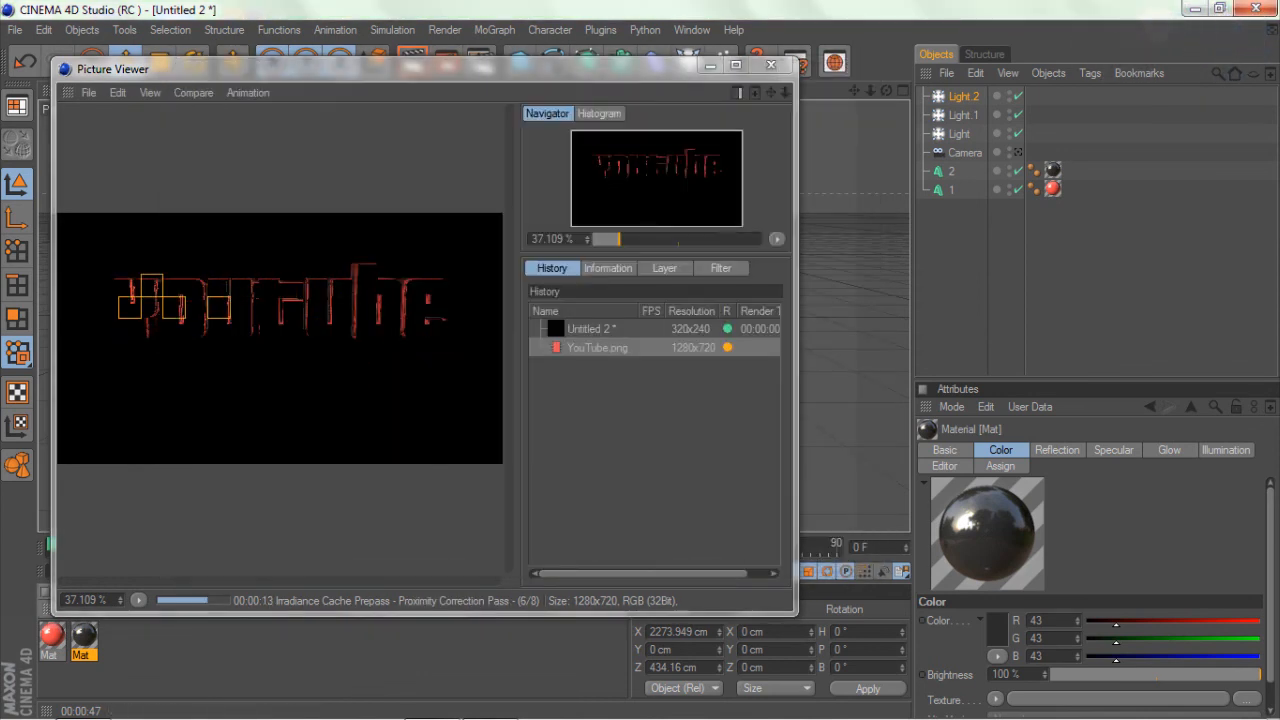